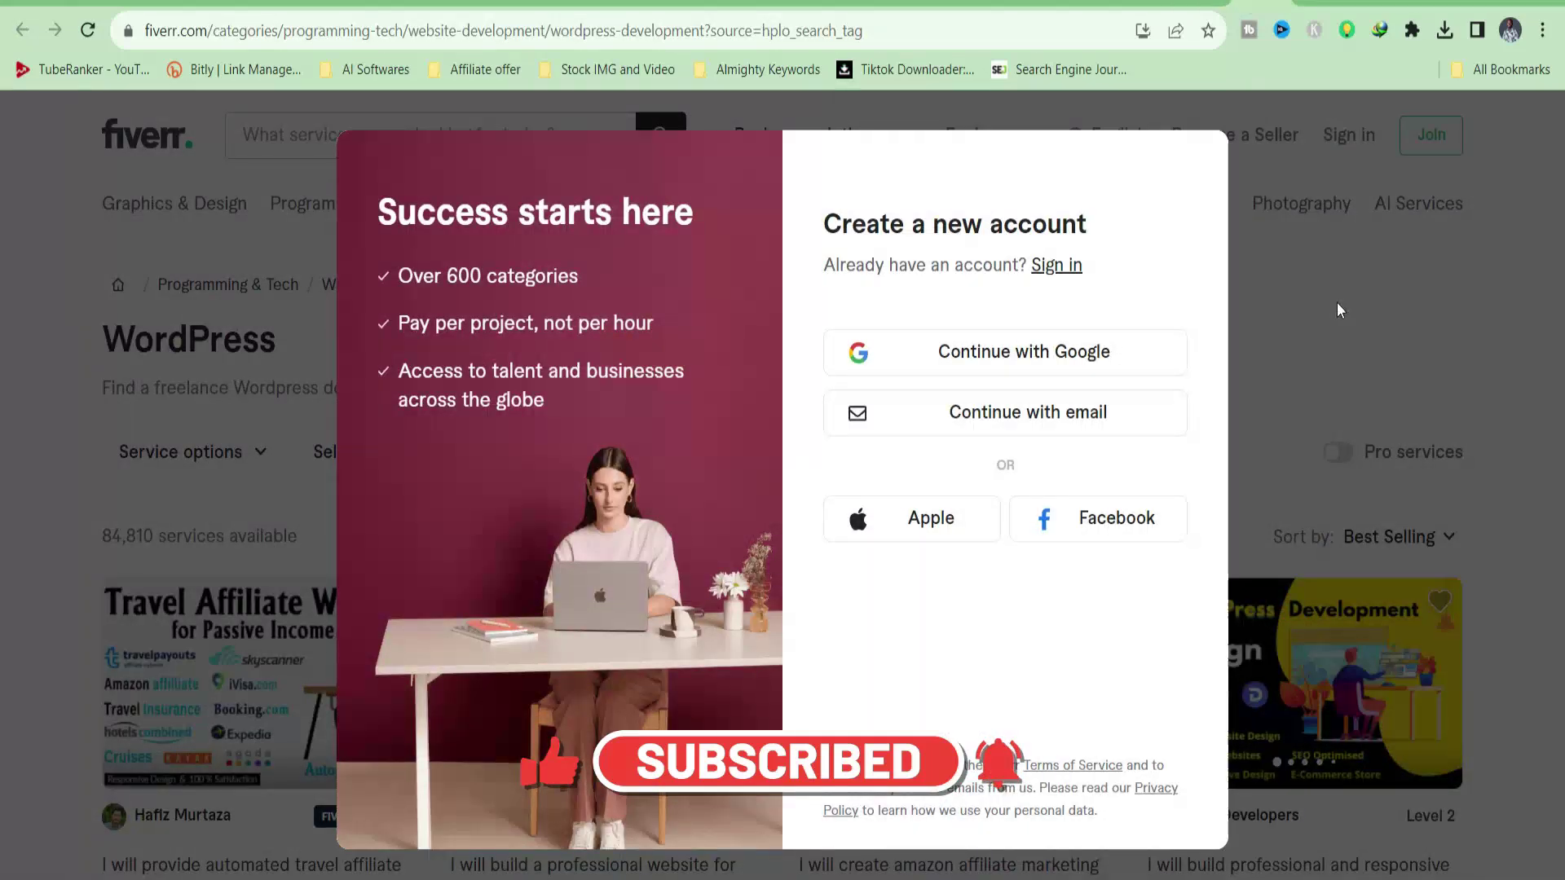
Step: Close the sign-up popup and sort the WordPress gigs by Newest Arrivals
click(1337, 310)
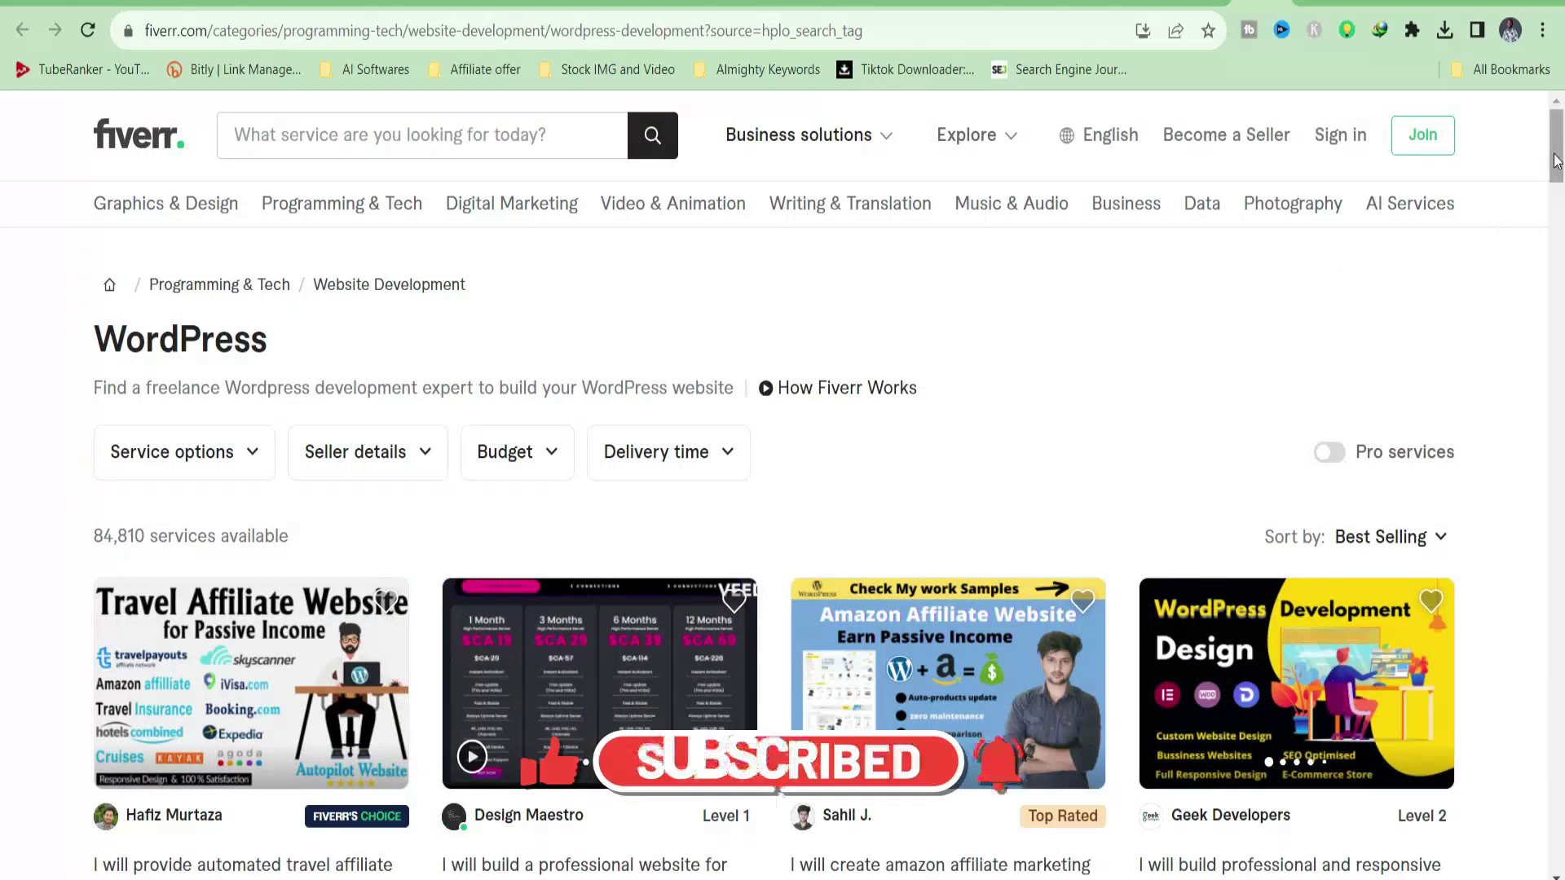
drag(1557, 159, 1559, 183)
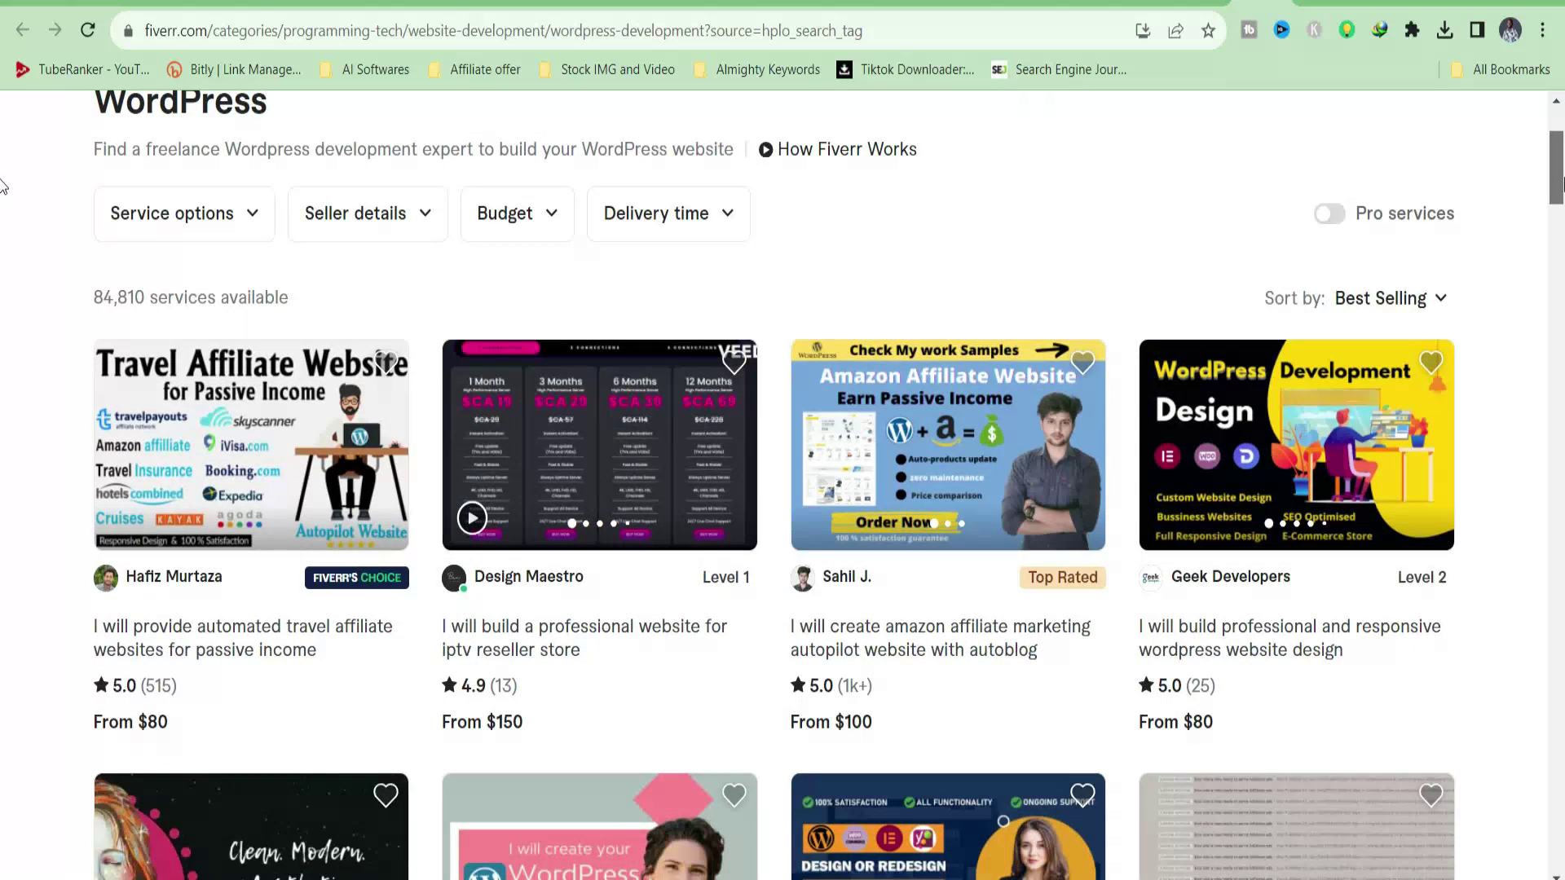
drag(1561, 181, 1563, 185)
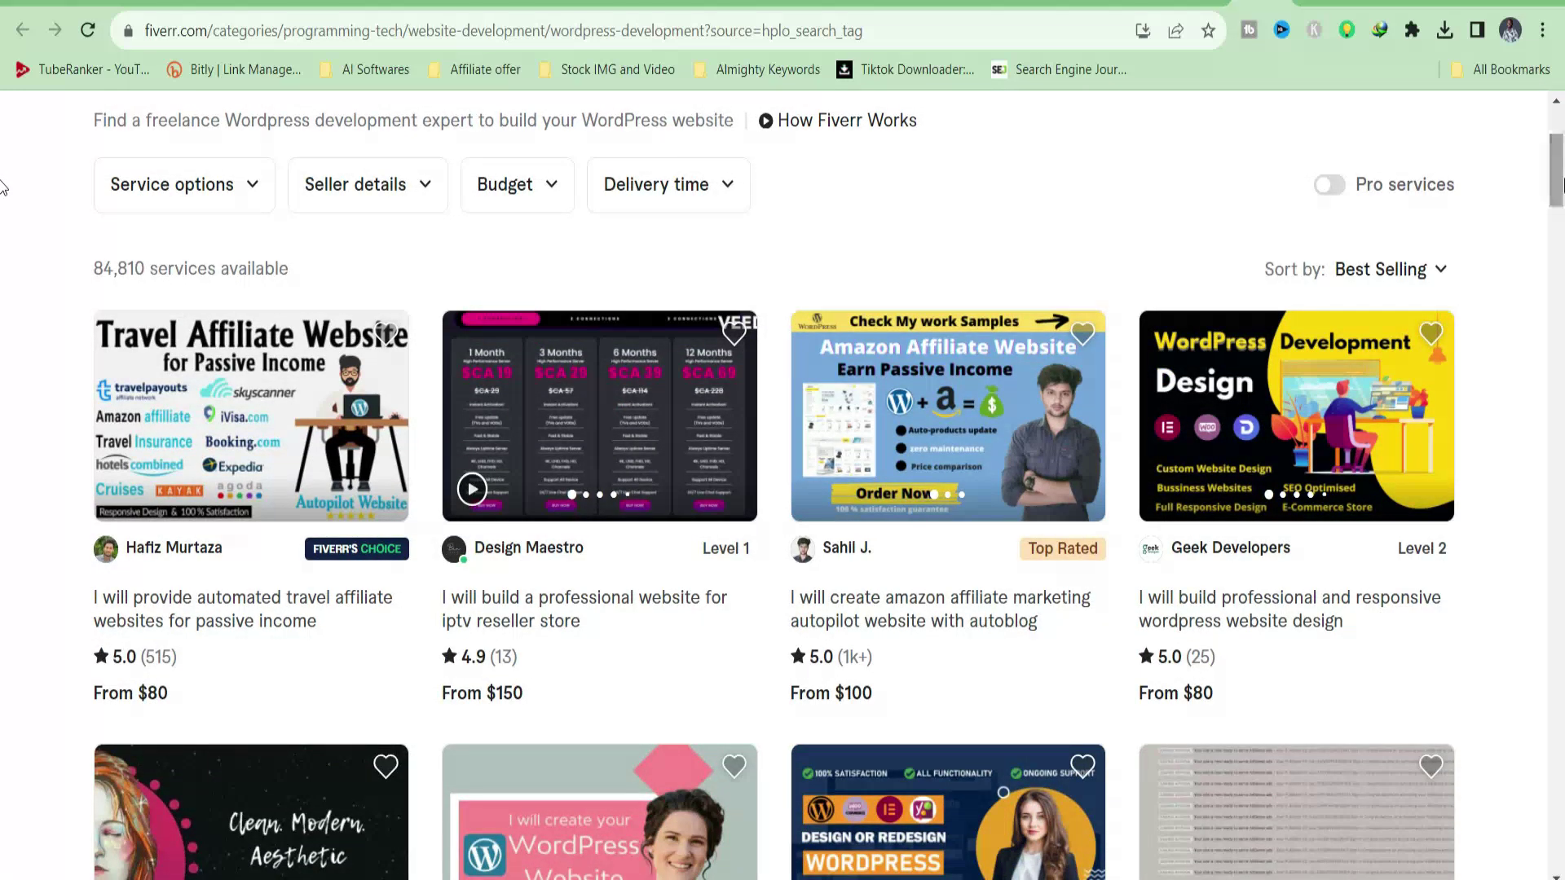
click(1441, 273)
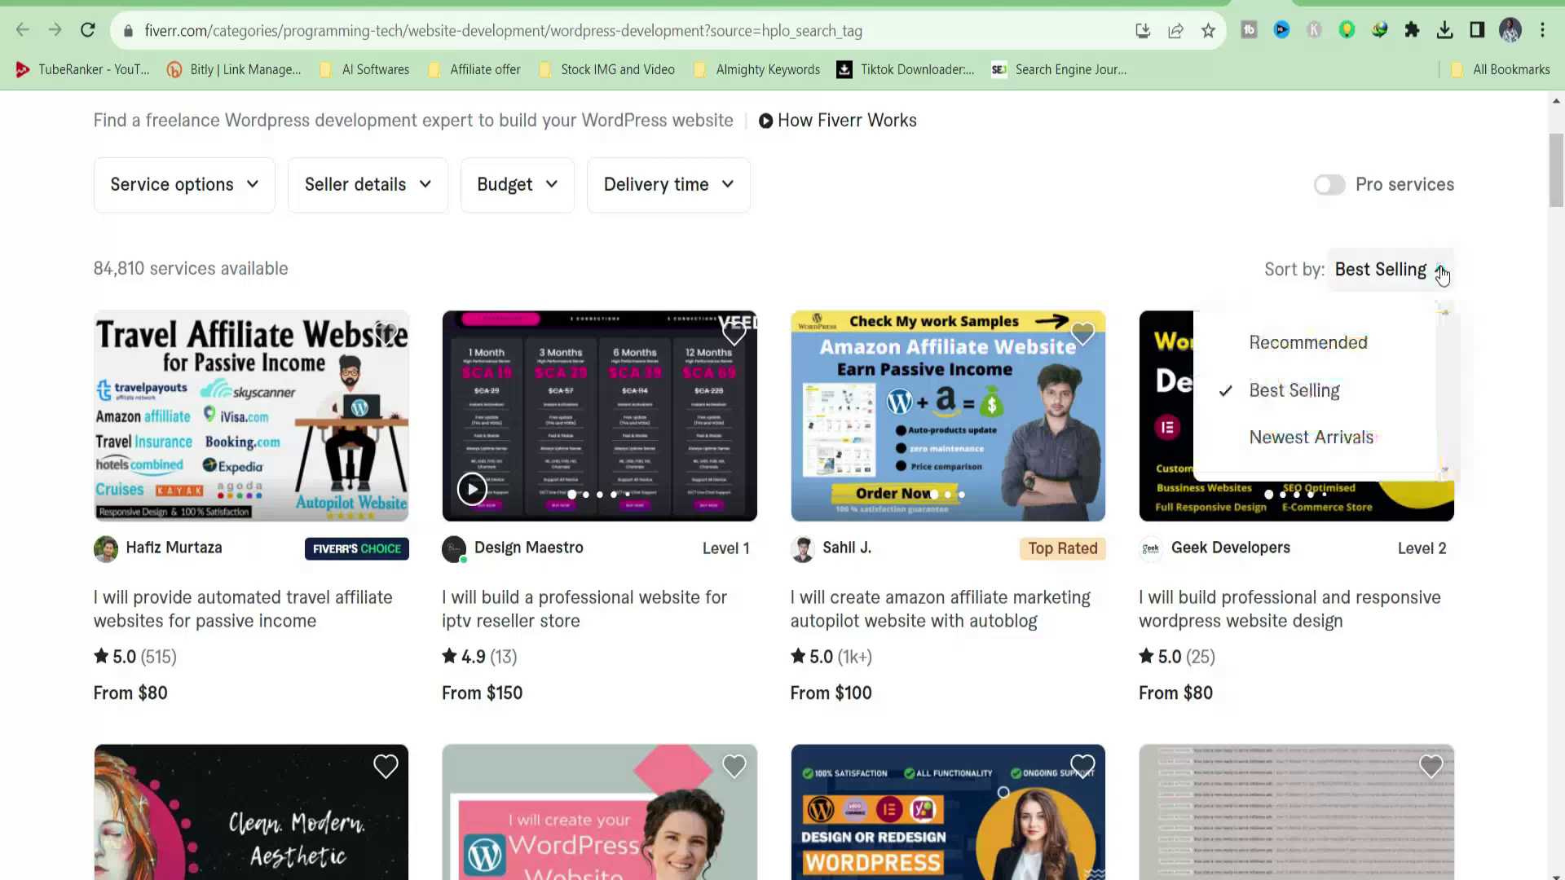
click(1347, 439)
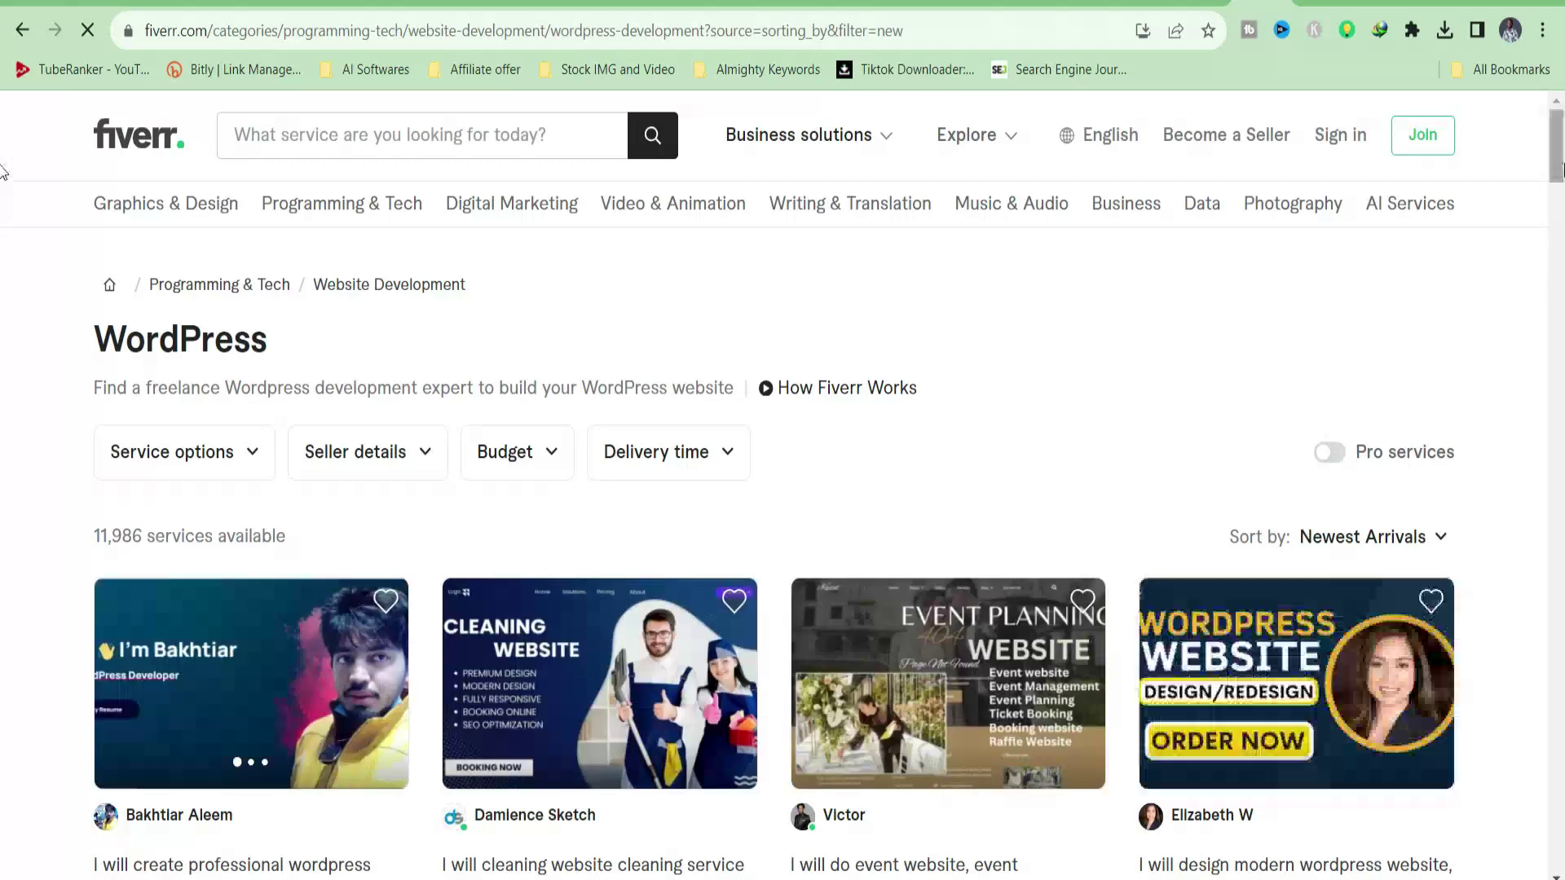
Step: Open the first gig, the professional WordPress website design service
scroll(4, 188, down, 3)
scroll(4, 188, down, 2)
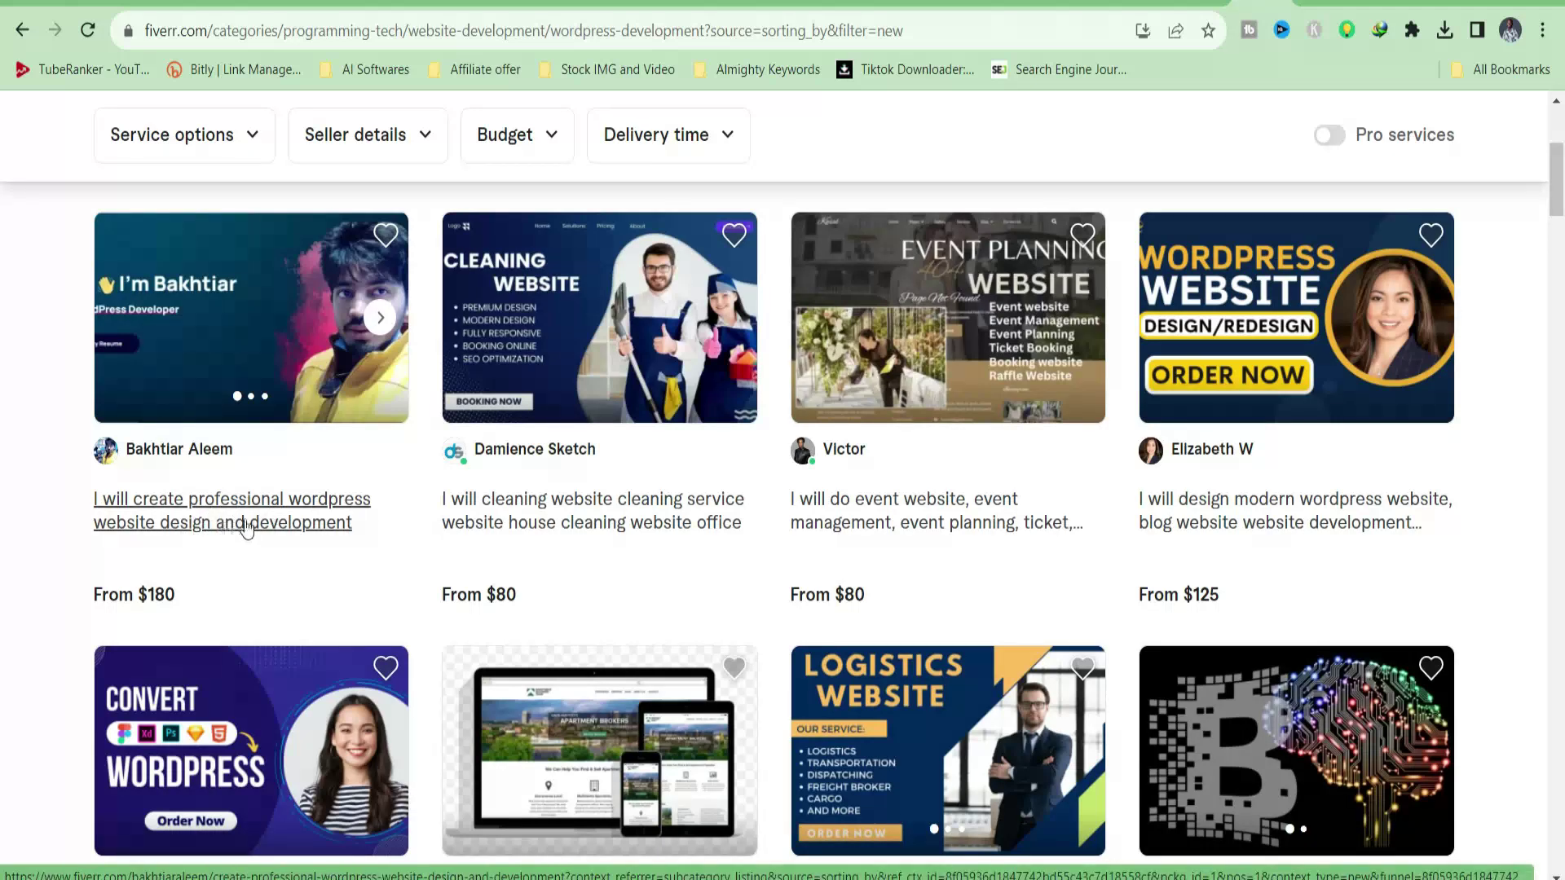
right_click(261, 504)
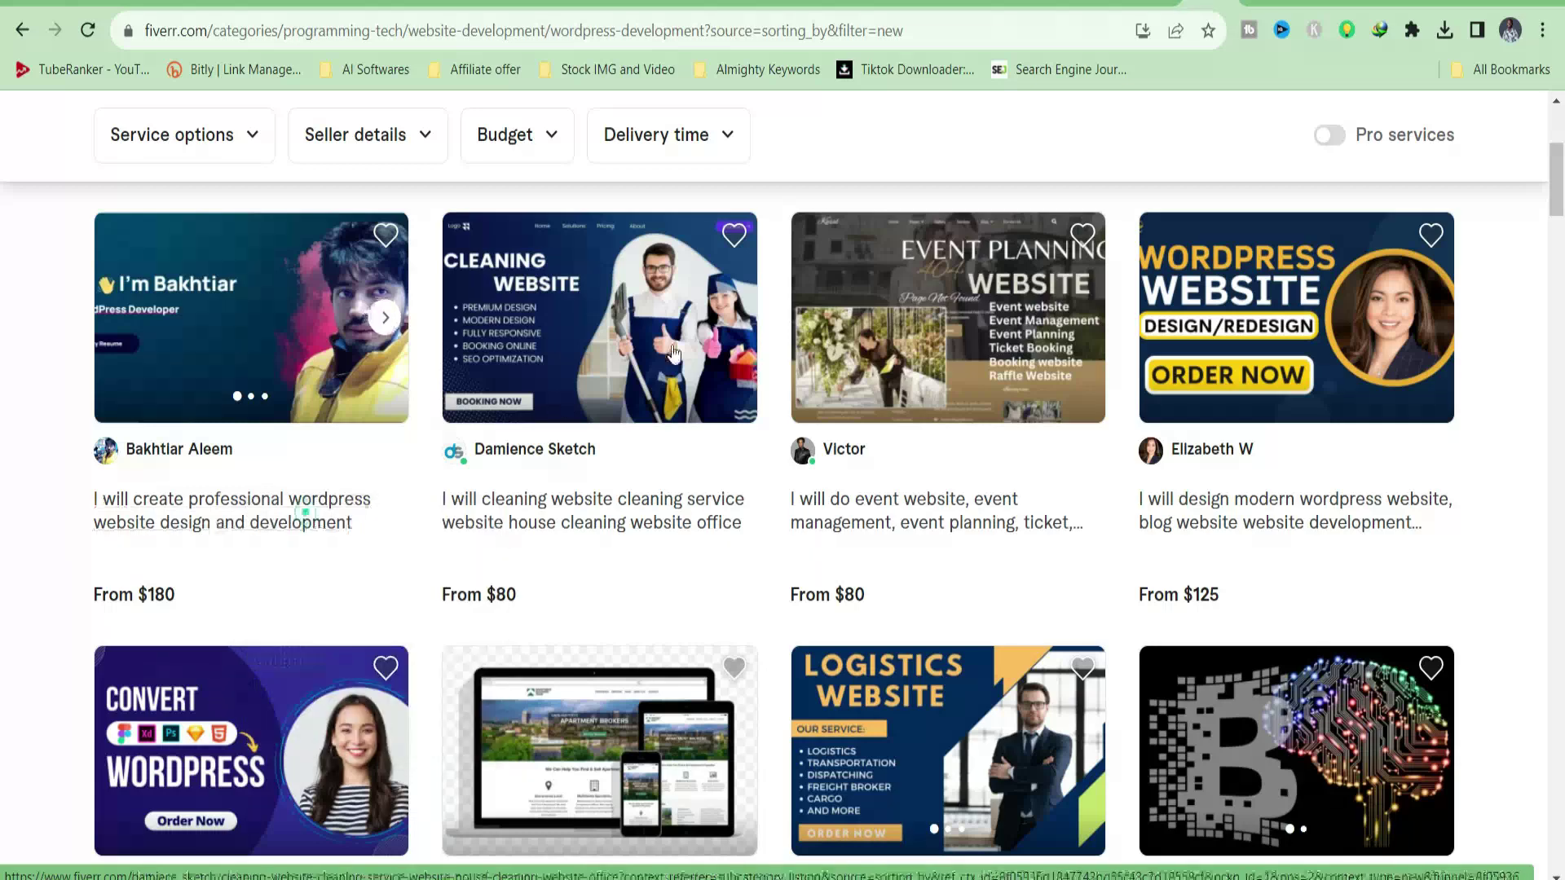
click(308, 520)
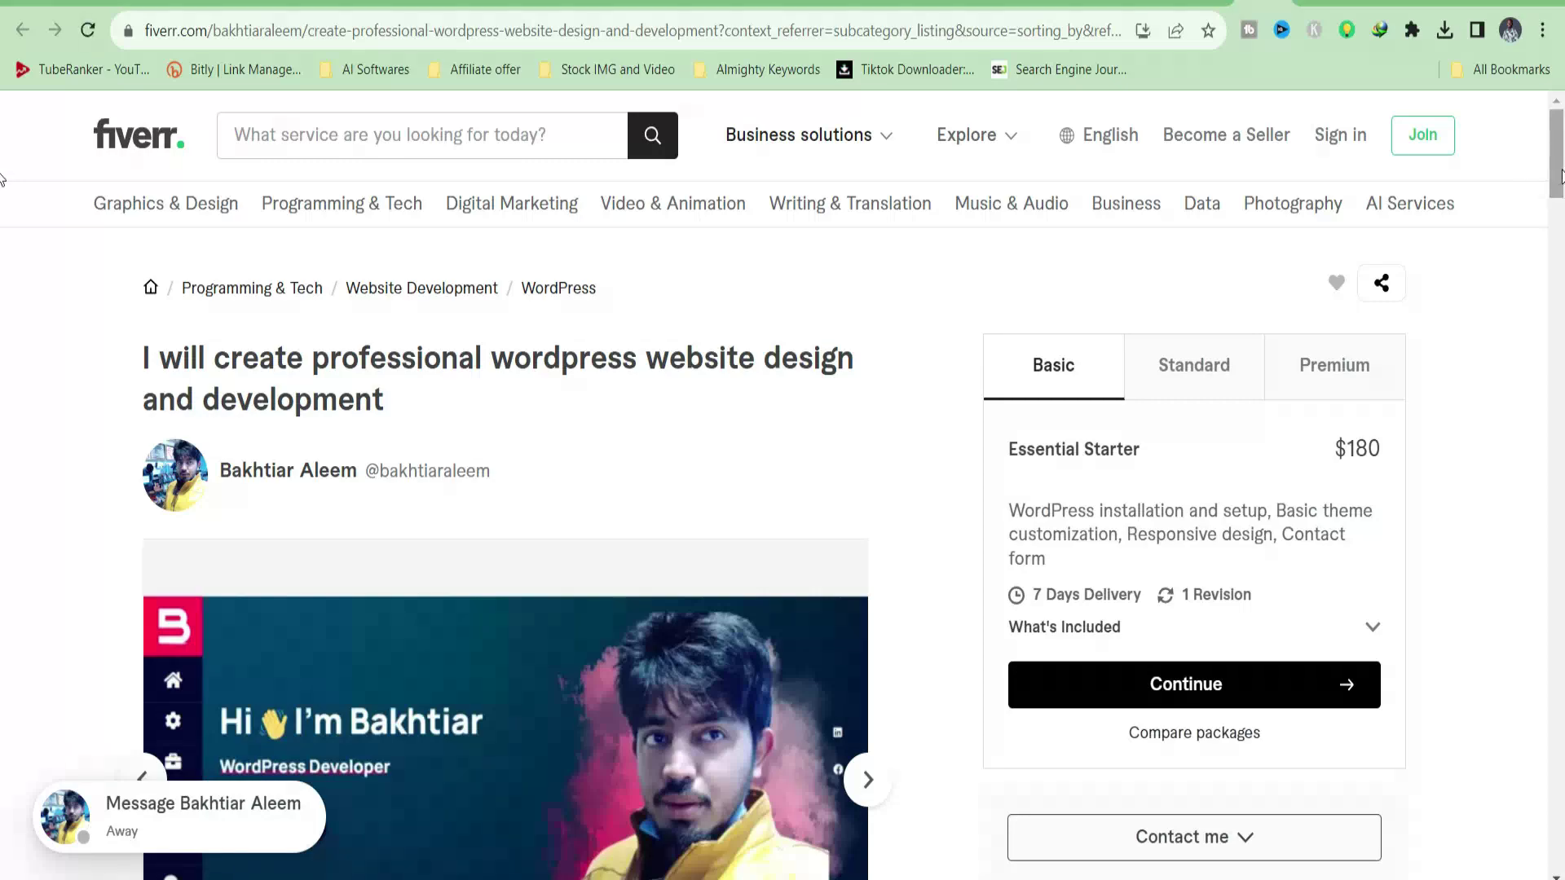
Step: Back on the newest-arrivals listing, open the logistics company website gig in a new tab
drag(1560, 176, 1562, 291)
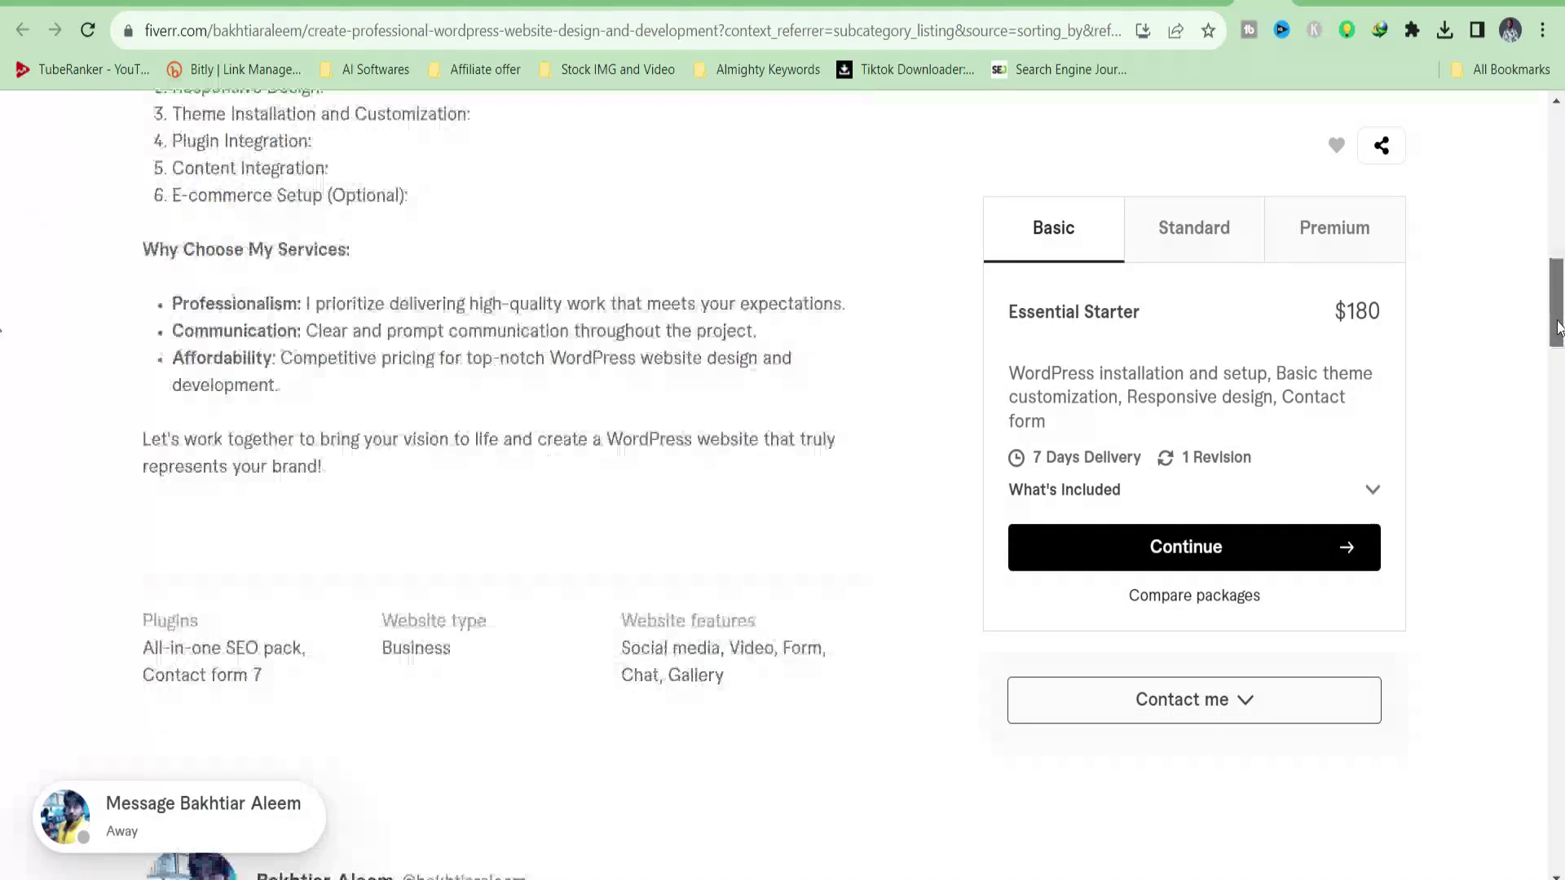
drag(1562, 291, 1563, 377)
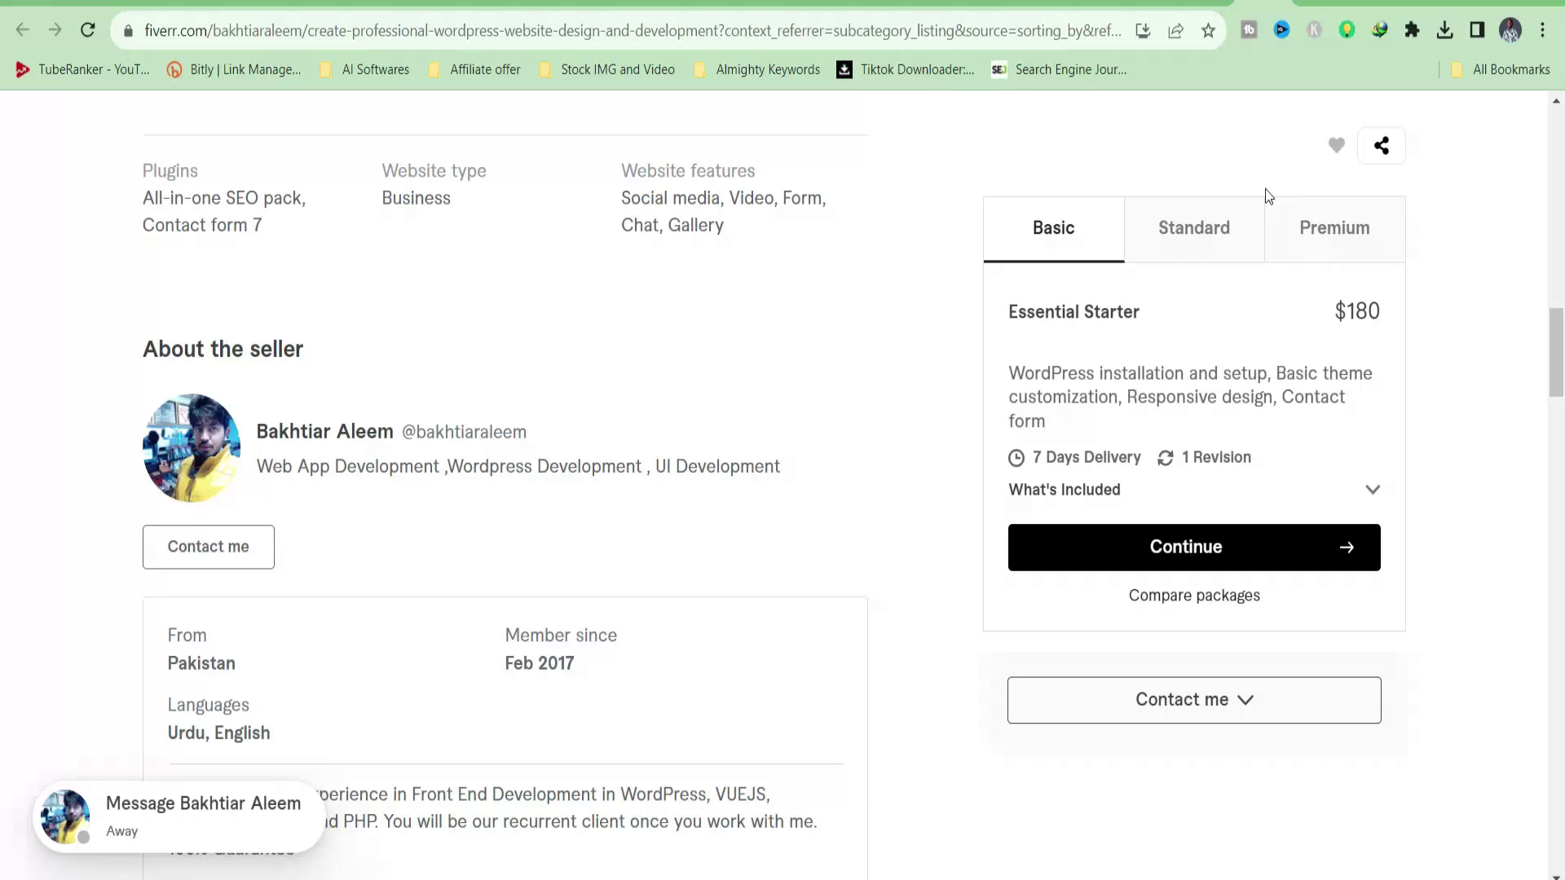
click(1208, 3)
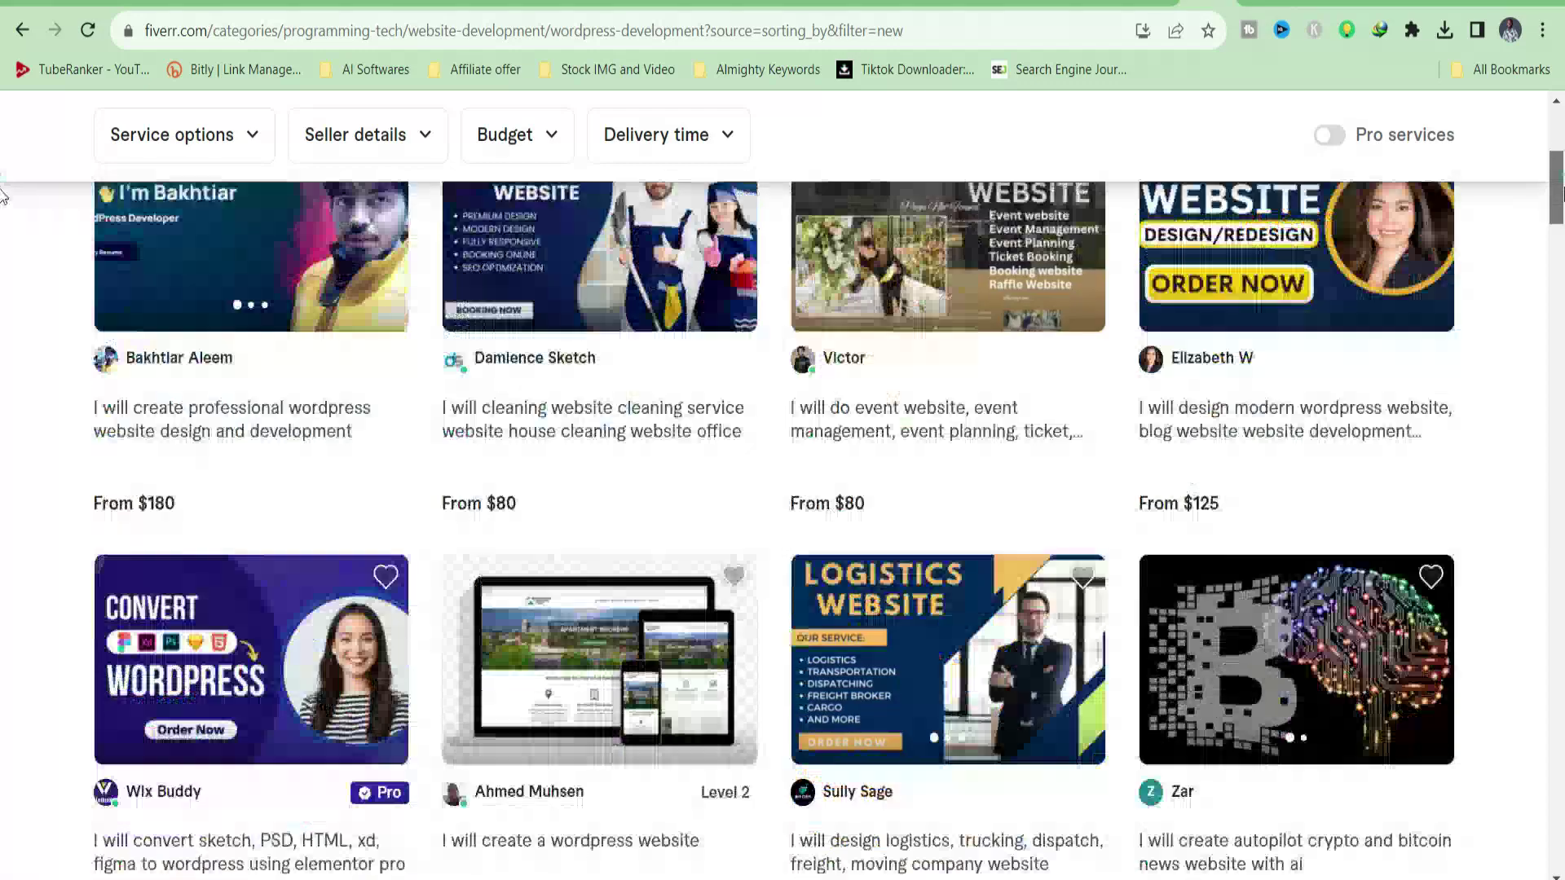
scroll(2, 194, down, 1)
scroll(2, 197, down, 1)
scroll(3, 202, down, 1)
scroll(2, 208, down, 1)
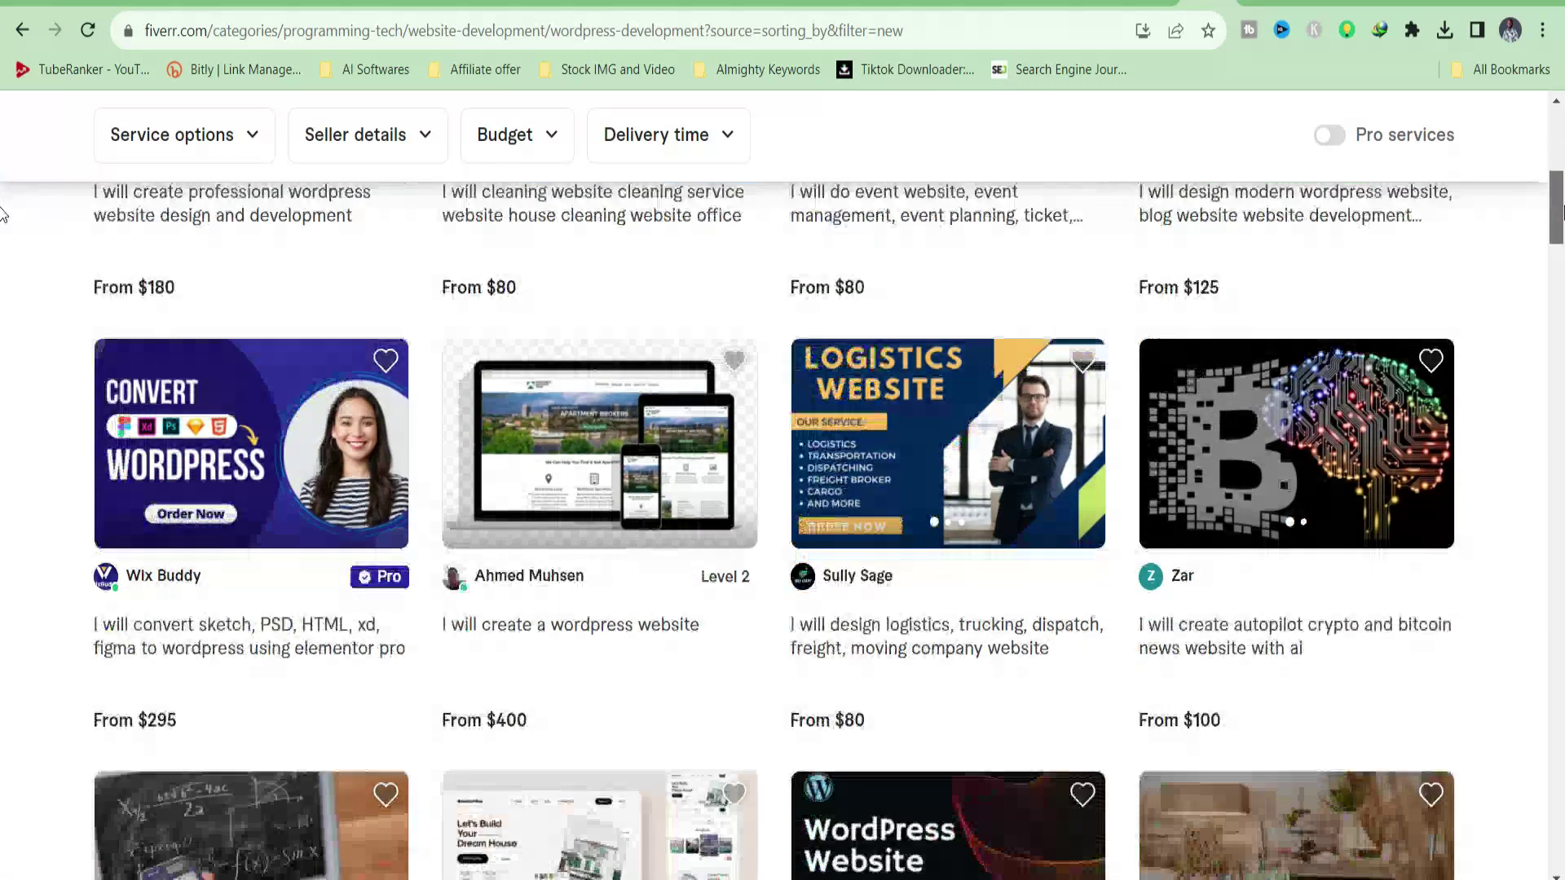
scroll(2, 216, down, 1)
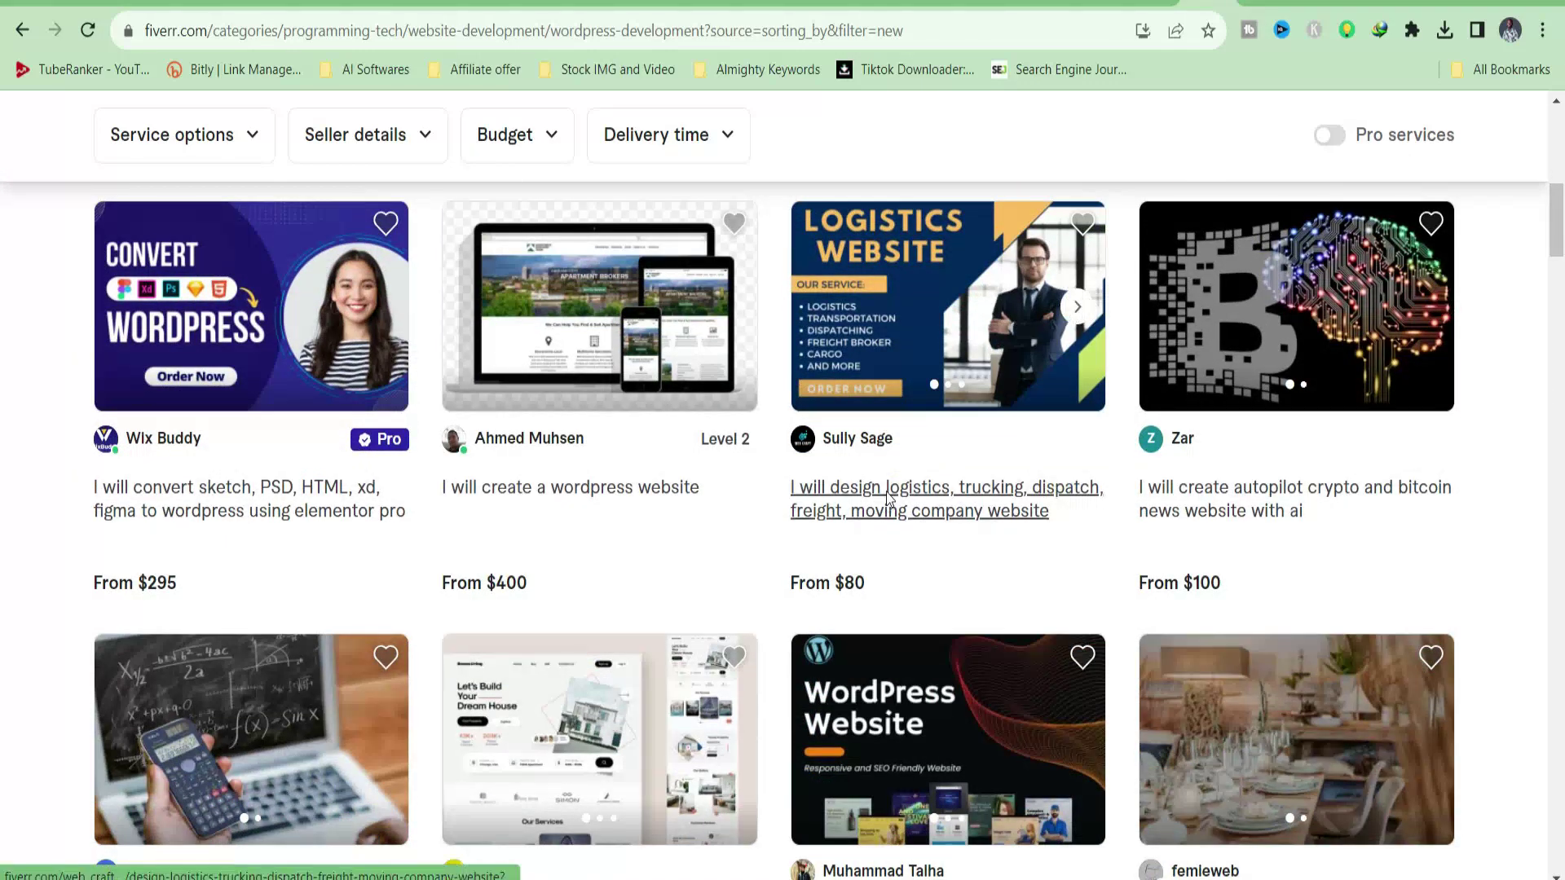
right_click(888, 498)
click(972, 510)
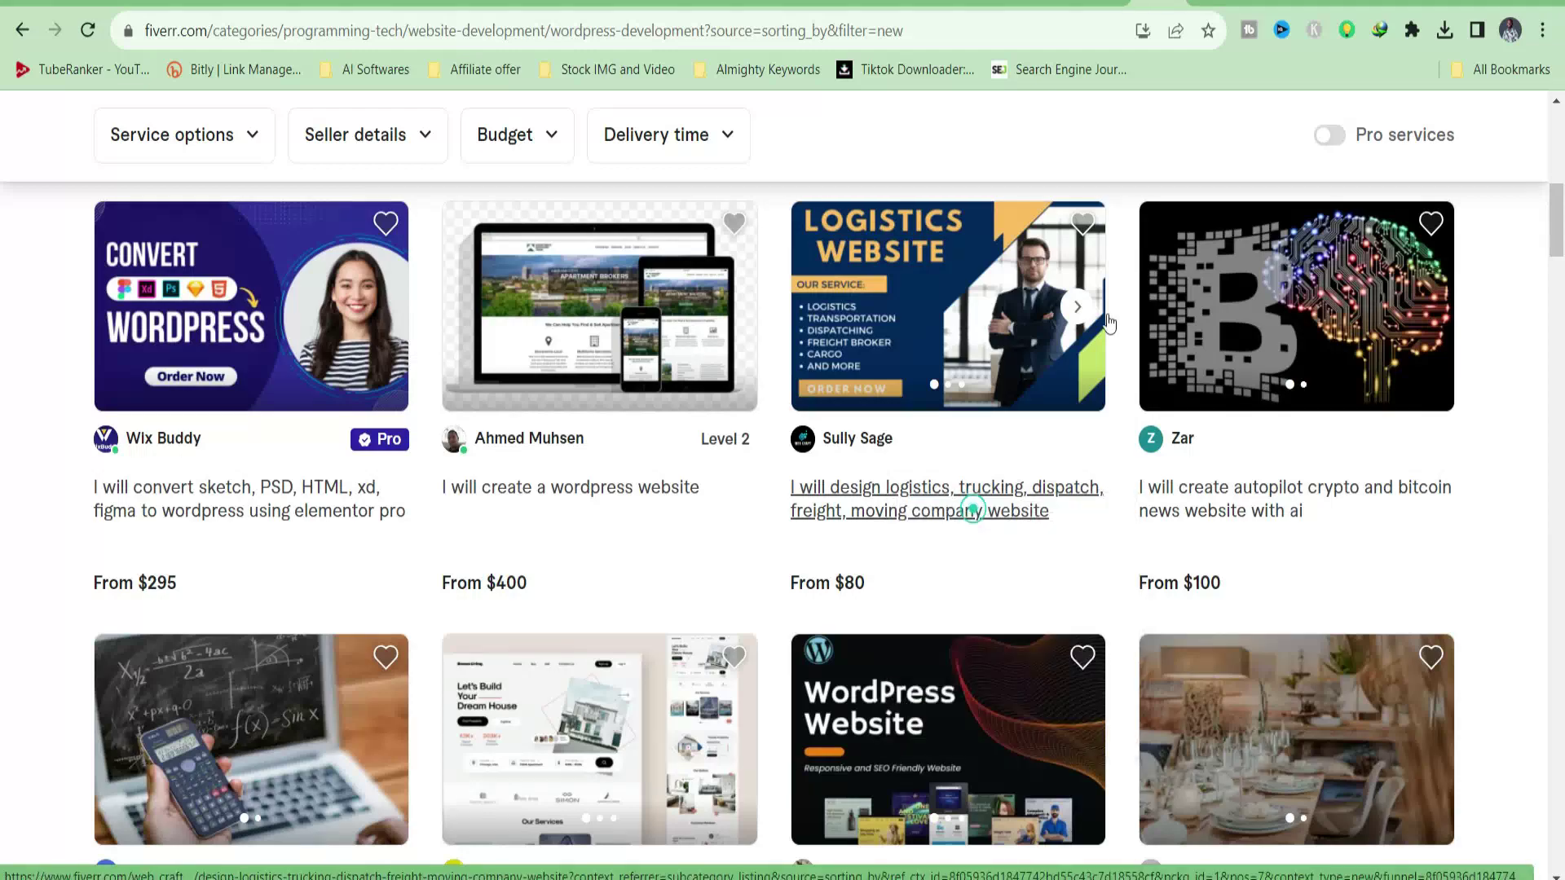
Step: Switch to the new logistics gig tab and scroll through its description
click(1255, 4)
scroll(2, 216, down, 5)
scroll(2, 216, down, 4)
scroll(2, 244, down, 3)
scroll(2, 274, down, 2)
scroll(3, 287, down, 5)
scroll(2, 359, down, 4)
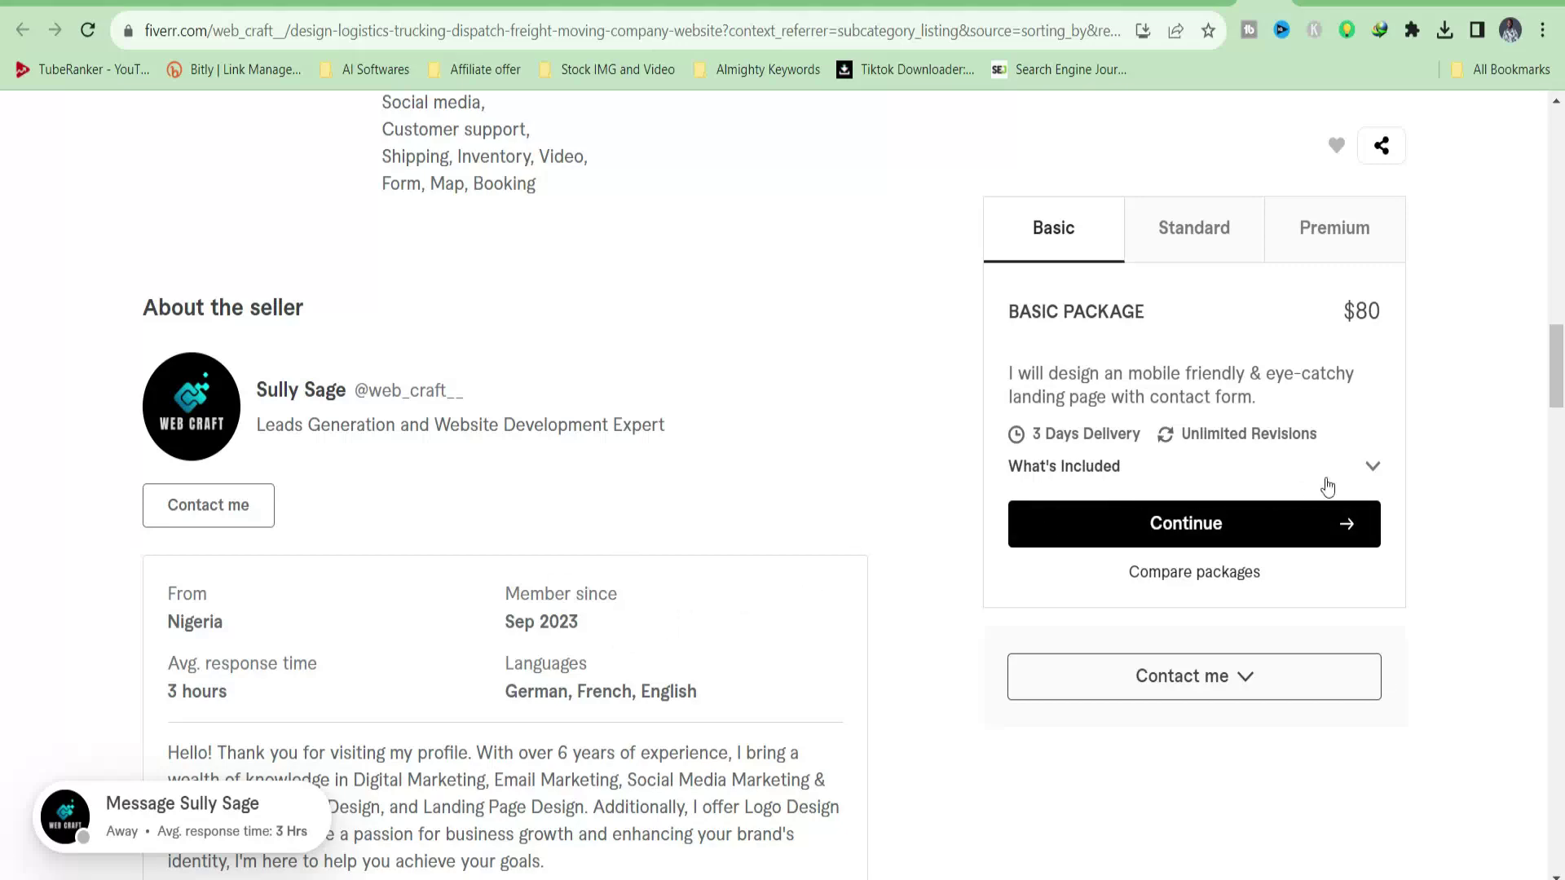
drag(1561, 378, 1561, 393)
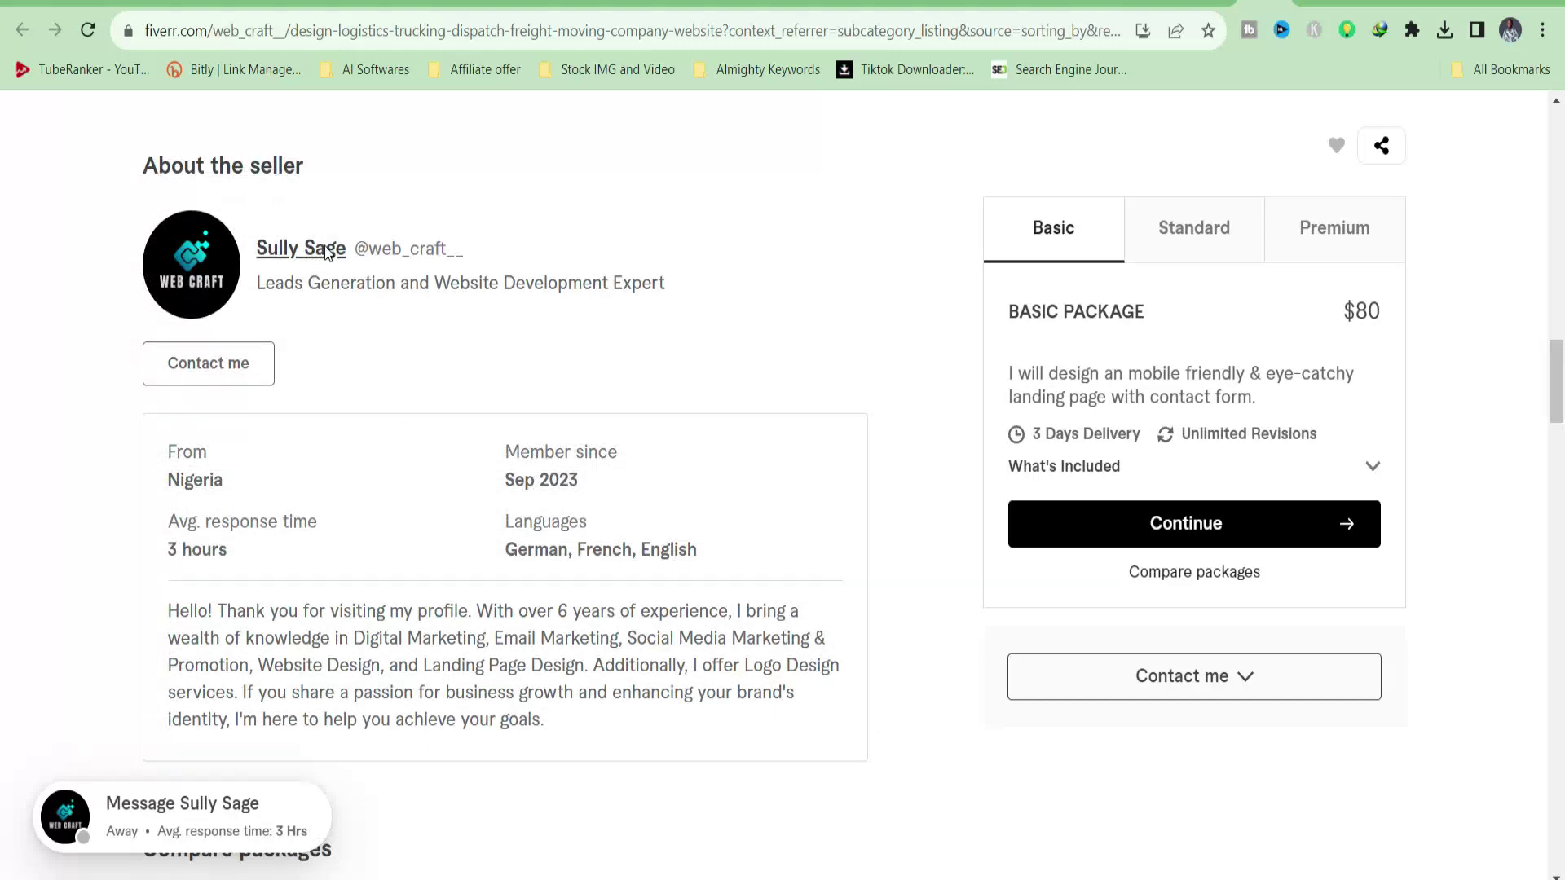
Step: Inspect seller Sully Sage's name and handle, then return to the page top
right_click(326, 246)
click(579, 238)
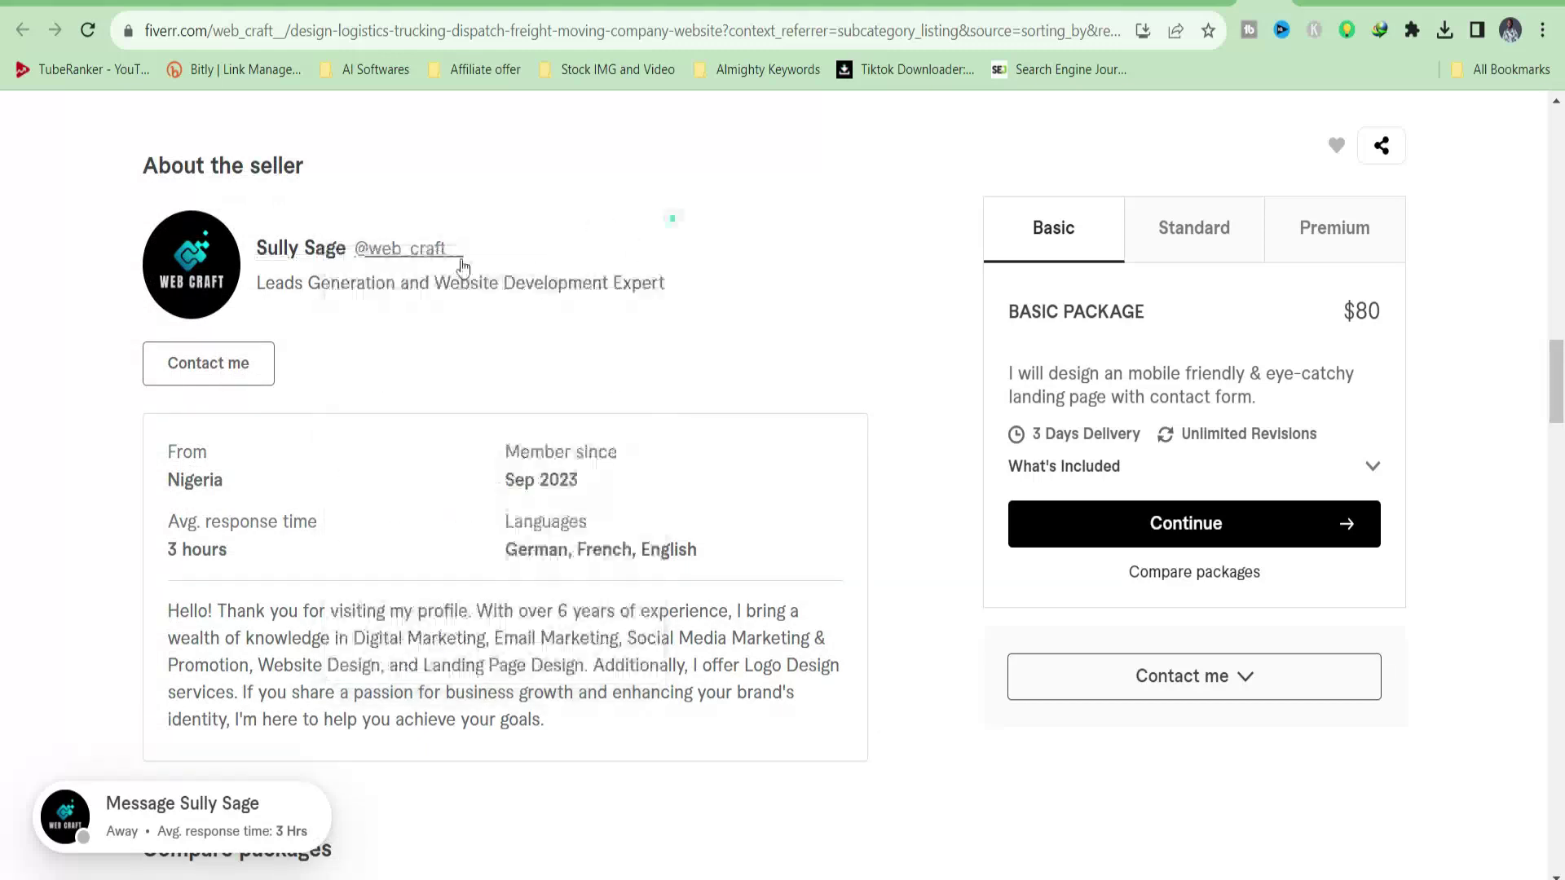
right_click(409, 251)
click(351, 363)
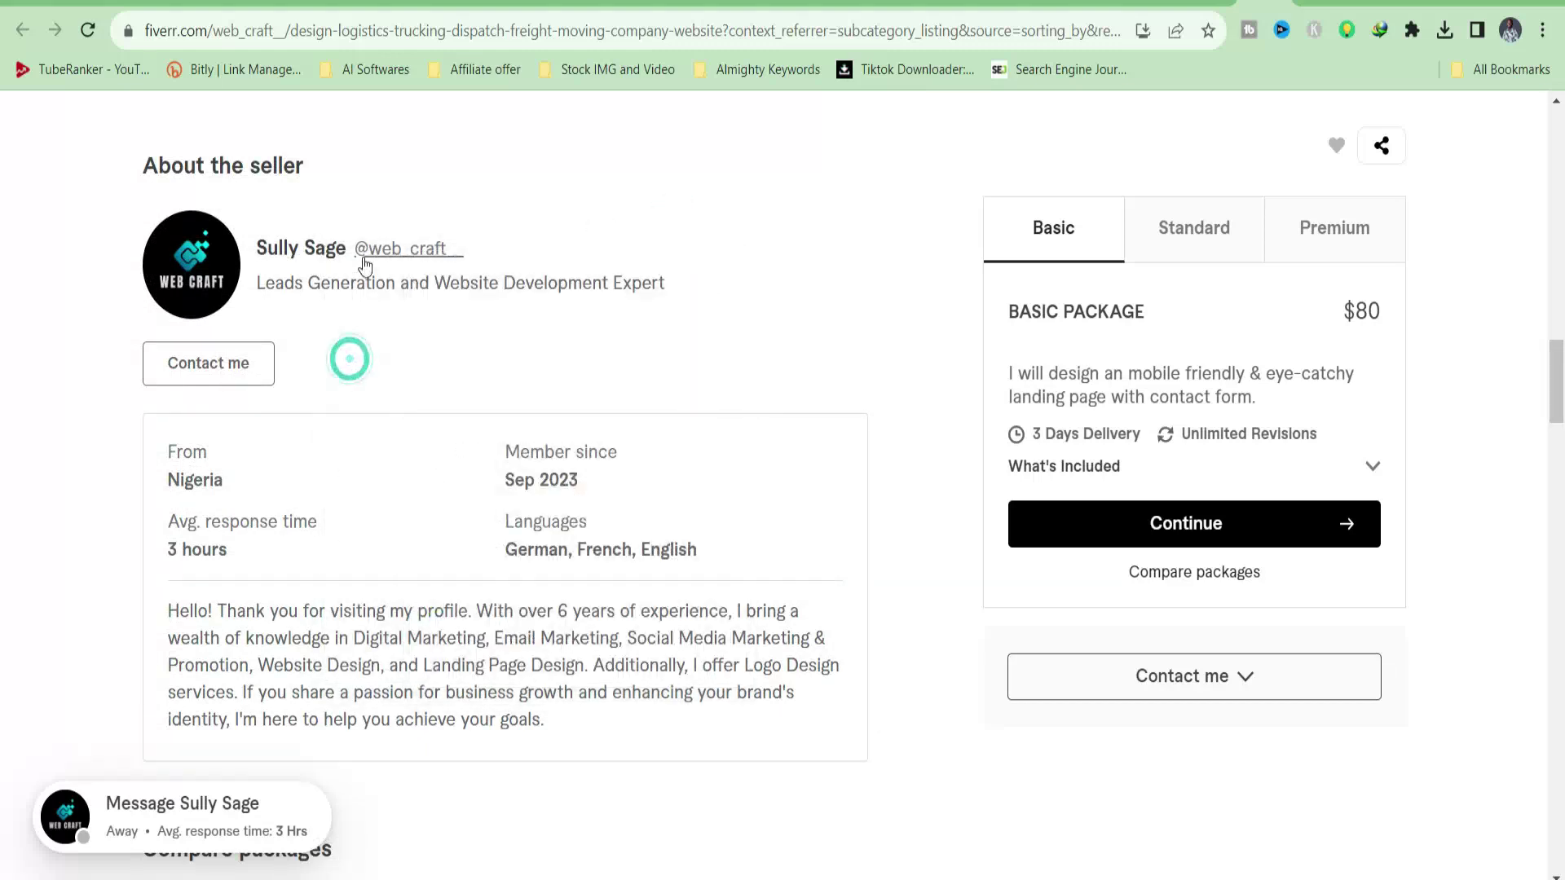
drag(1555, 359, 1559, 664)
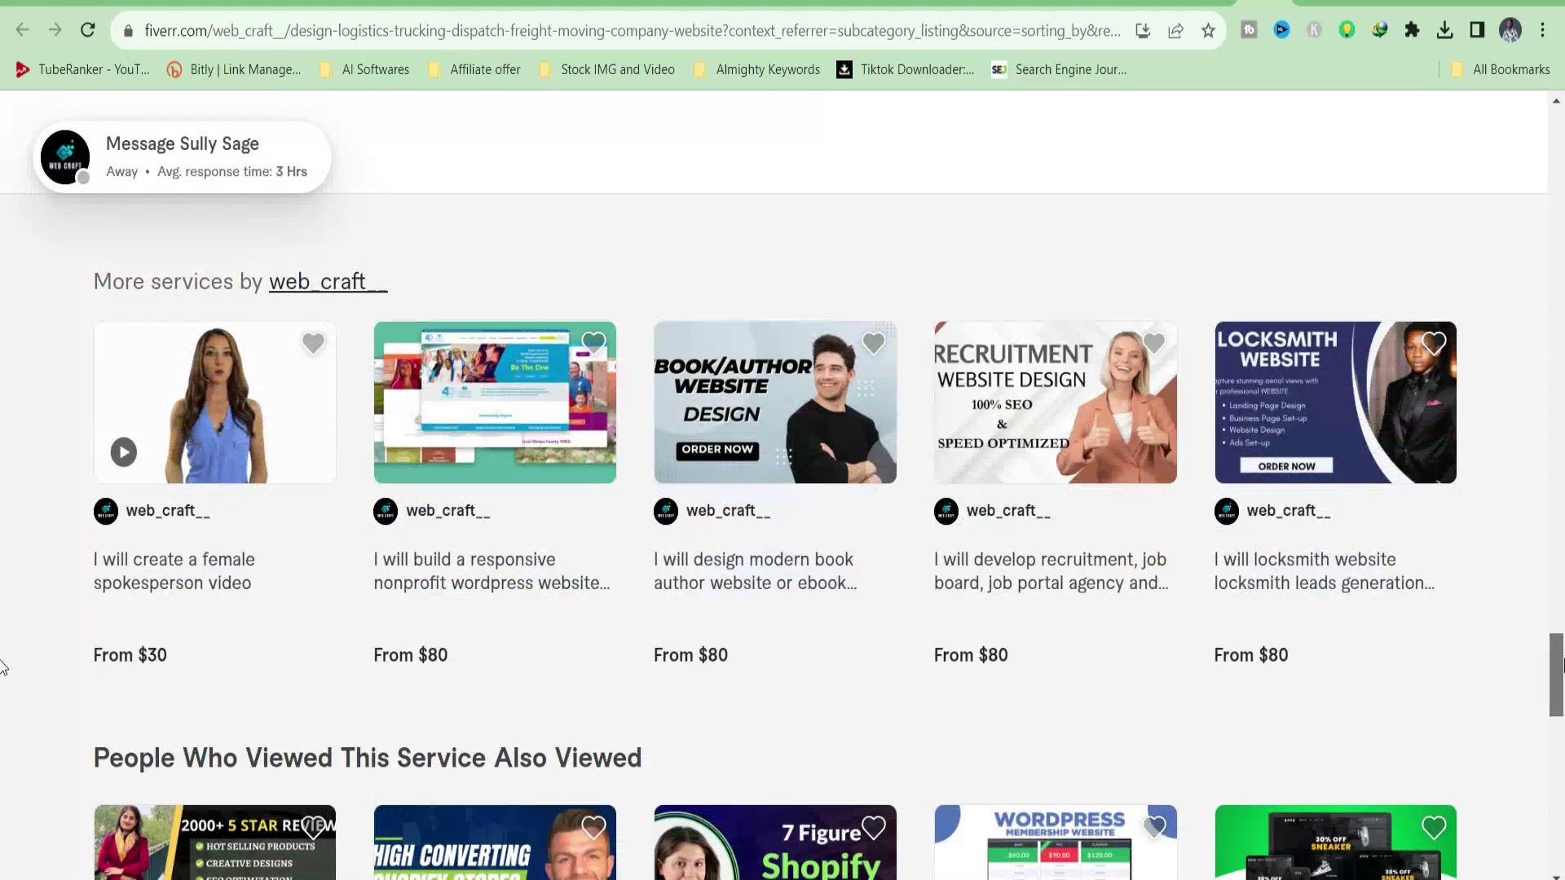
scroll(2, 660, up, 2)
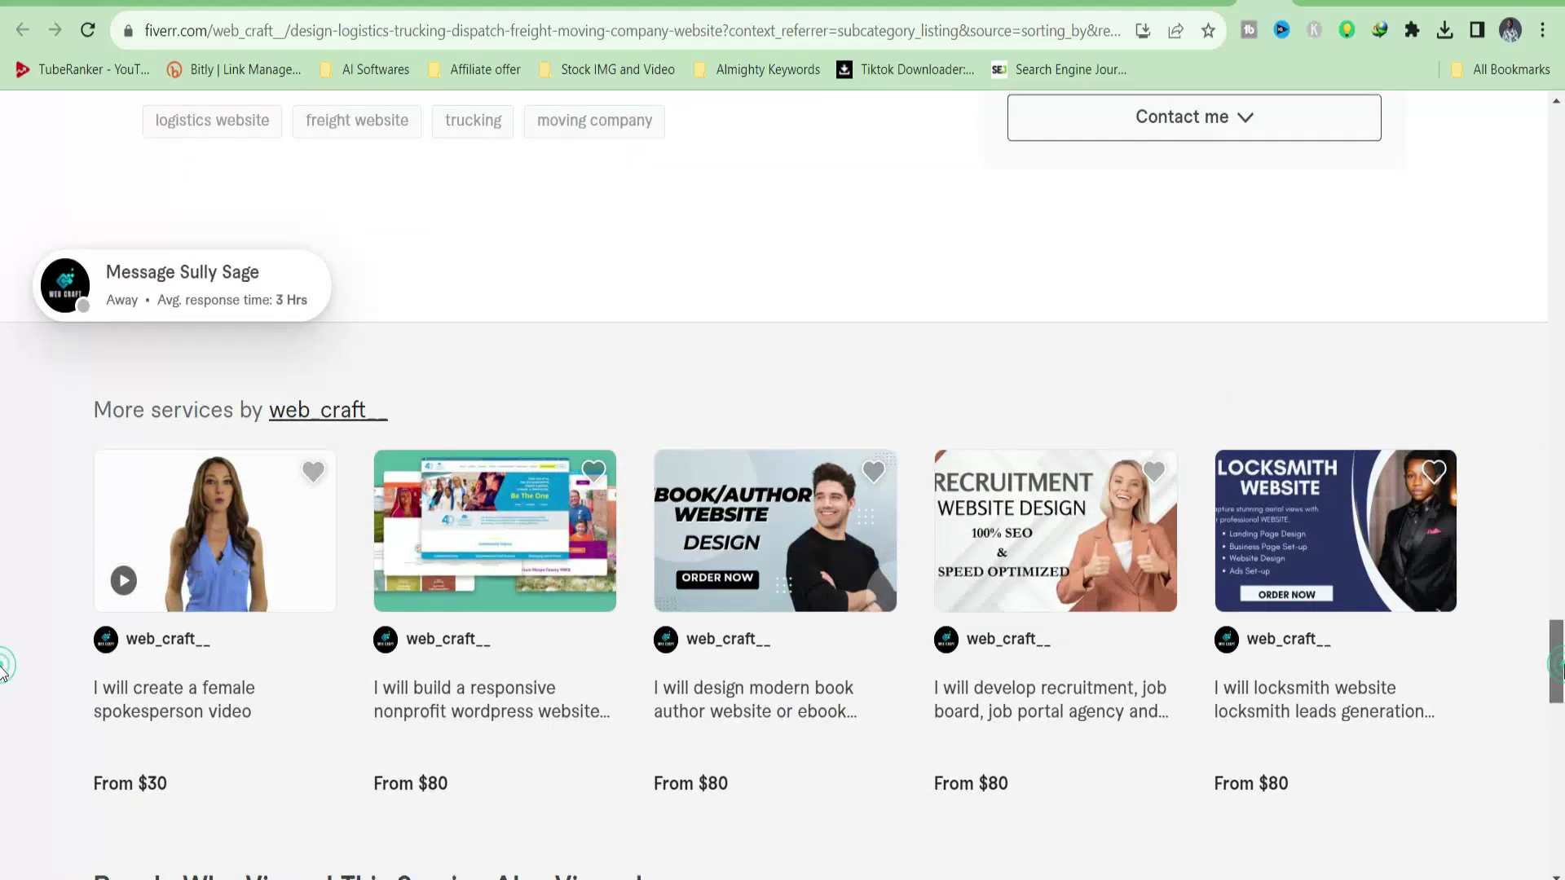
mouse_move(1559, 662)
mouse_down()
mouse_move(1558, 459)
mouse_move(1518, 150)
mouse_up()
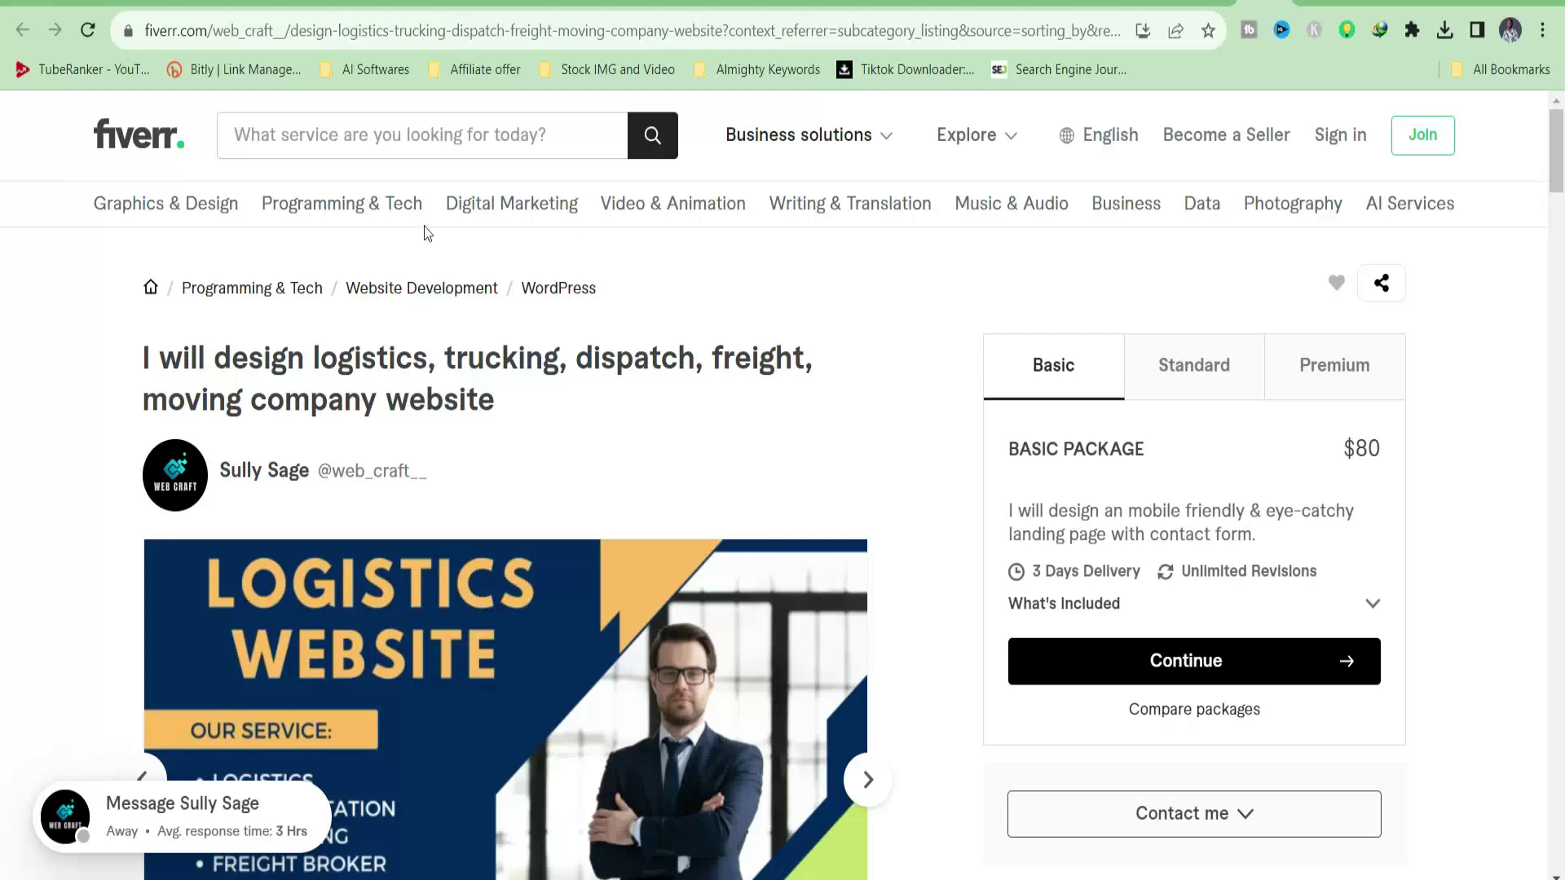
Step: Copy the logistics gig's URL and open FiverrPromotion.net's Submit Your Gig form
click(522, 30)
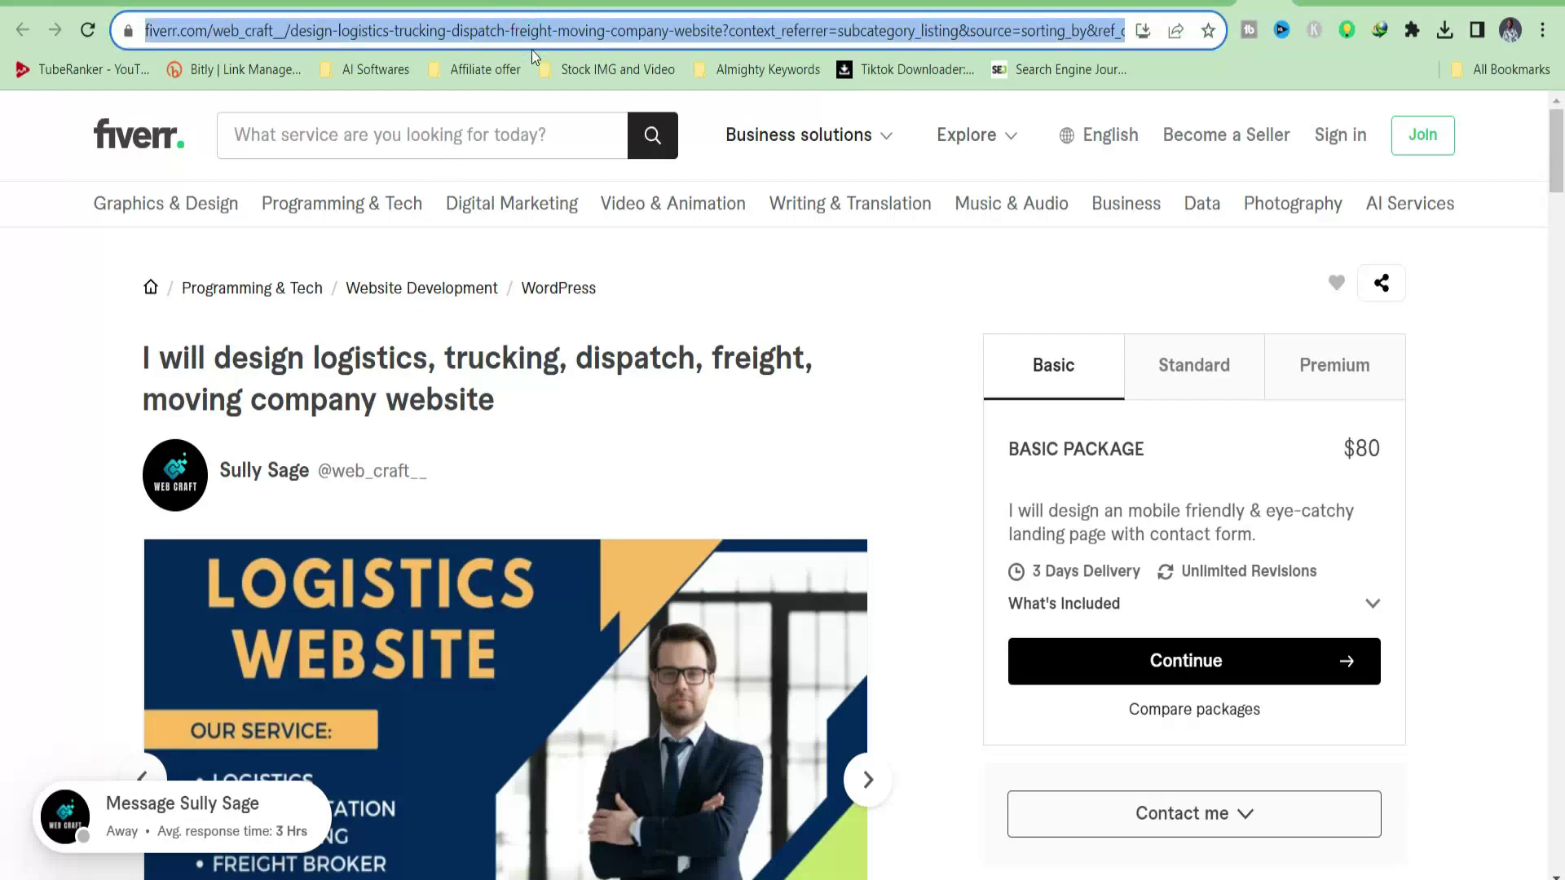
click(776, 304)
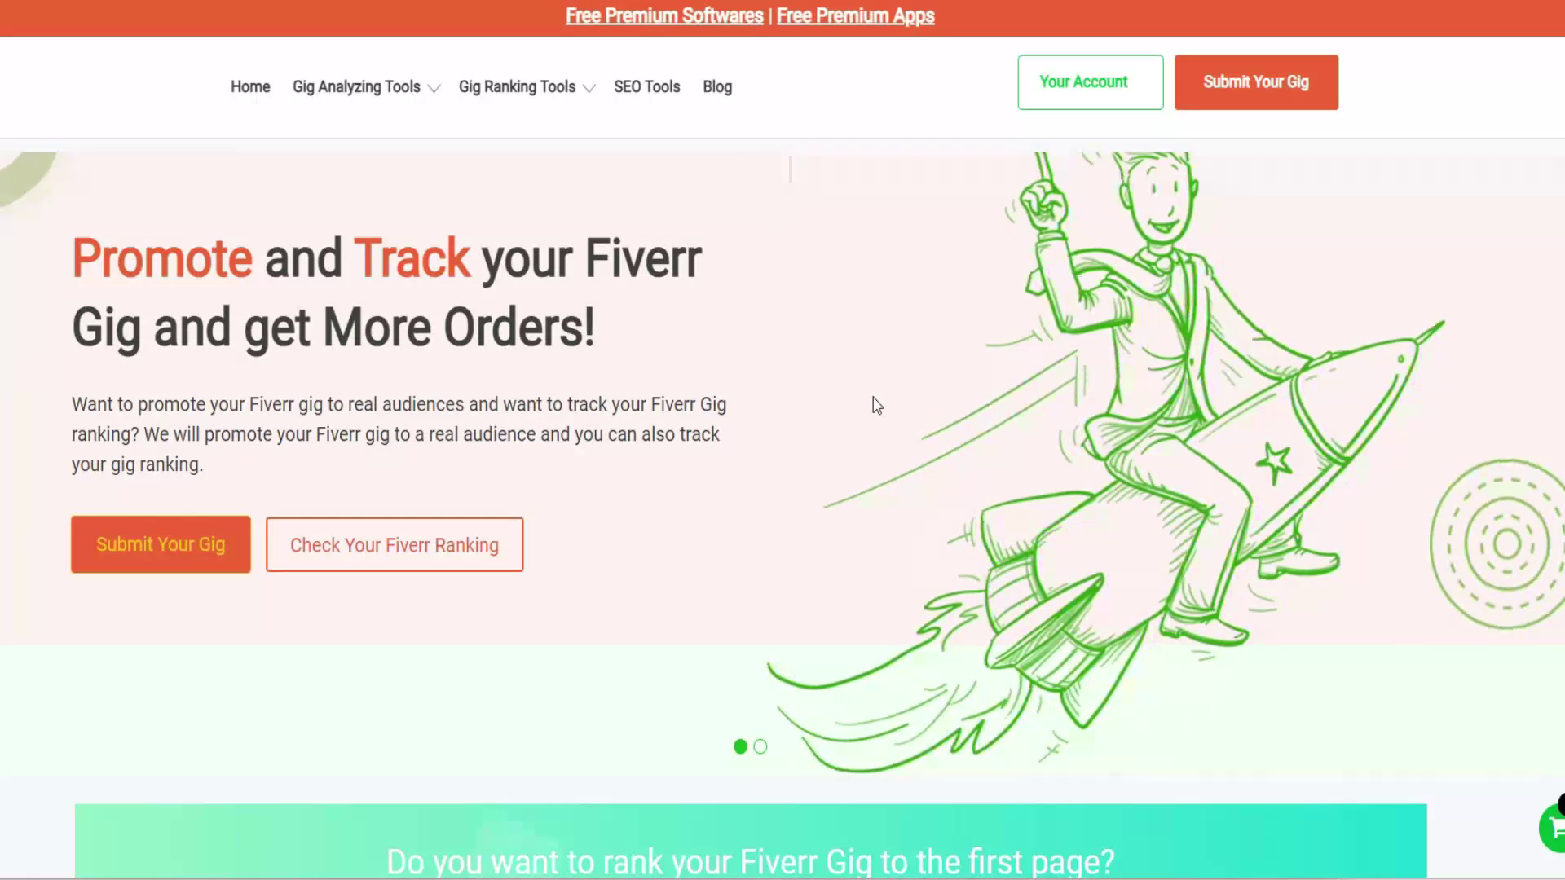
click(189, 554)
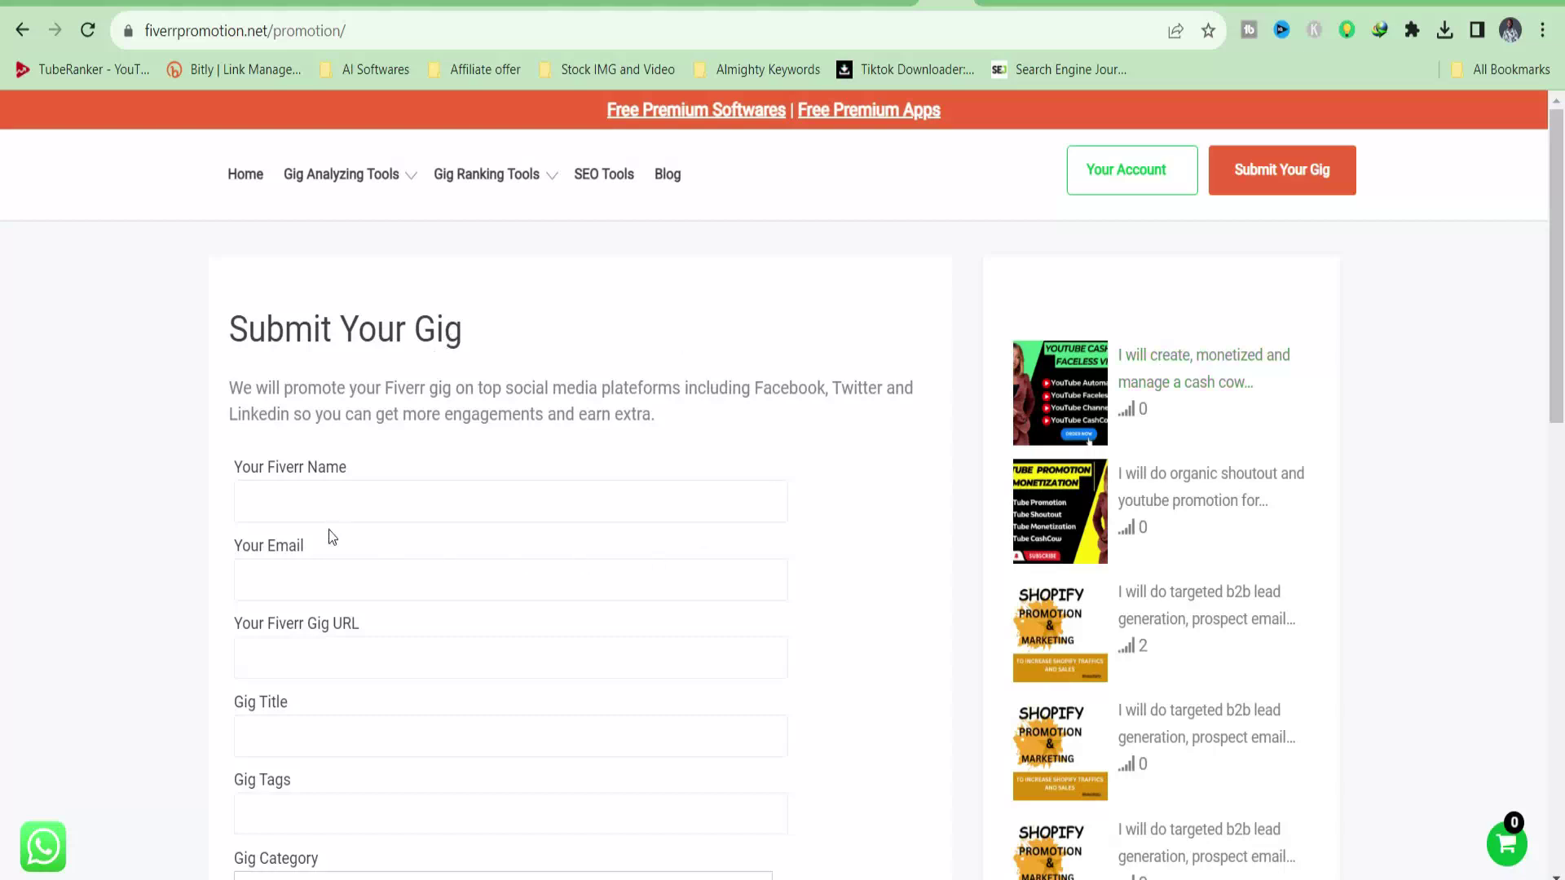
Step: Paste the logistics gig's Fiverr address into the Gig URL field
click(298, 500)
click(314, 652)
key(ctrl+v)
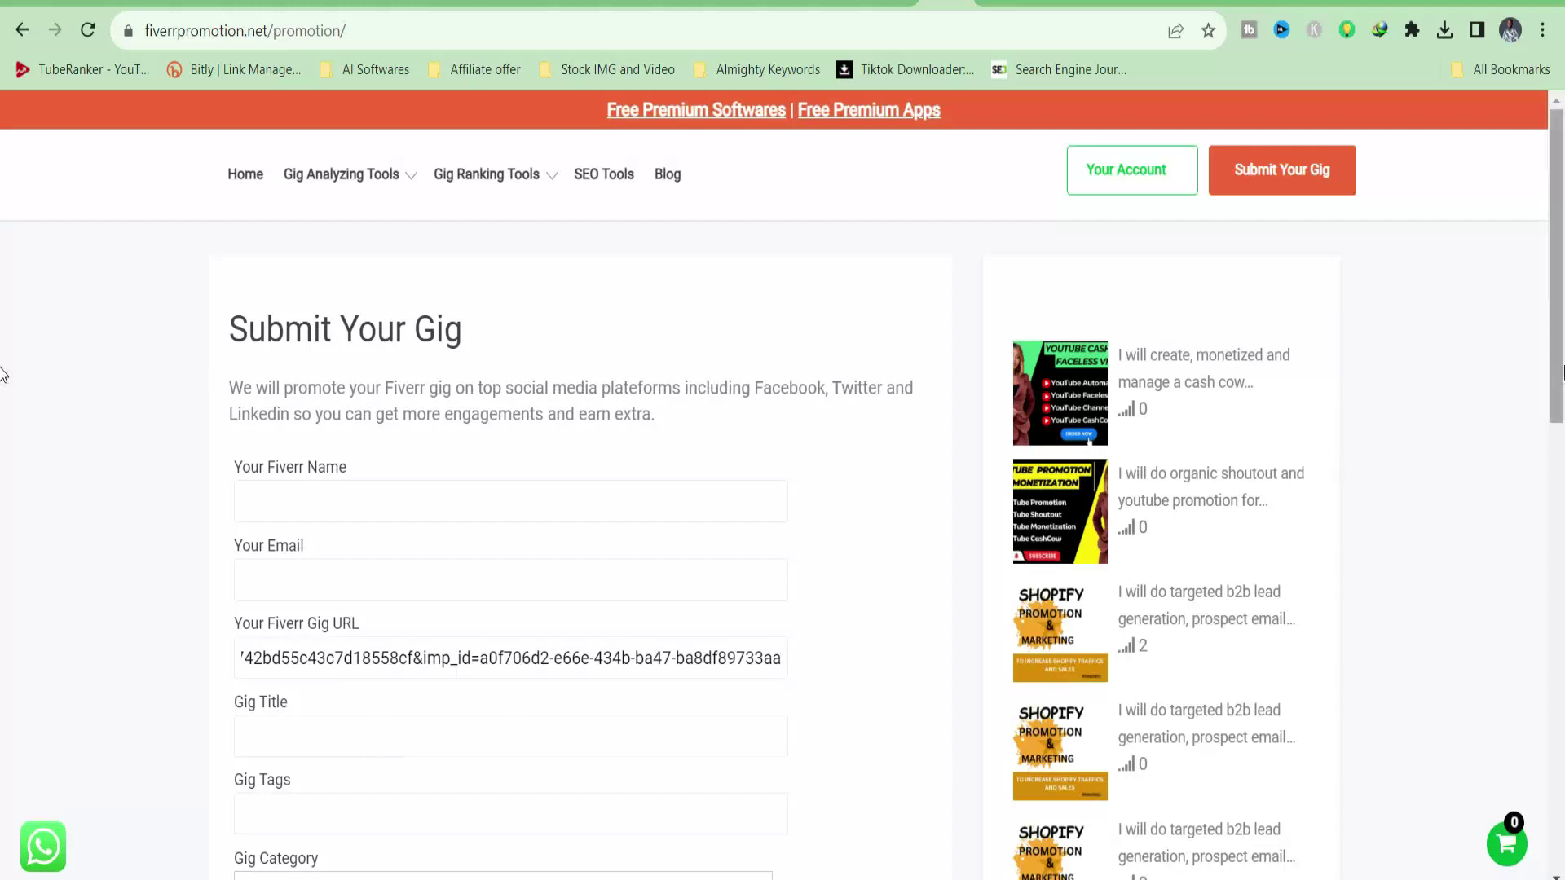
scroll(244, 570, down, 1)
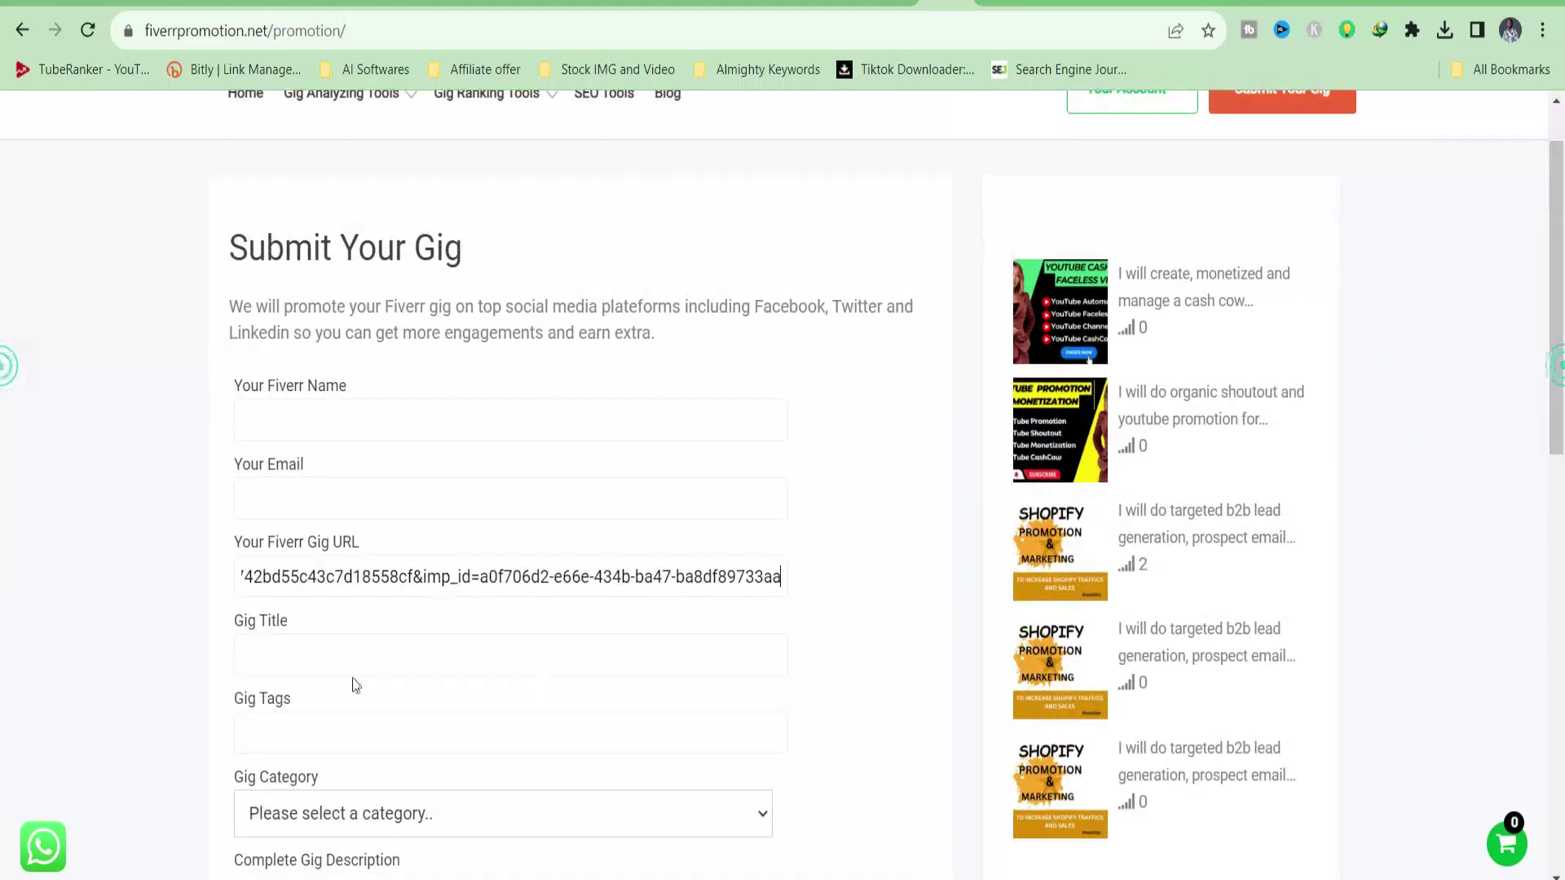
Step: Copy the gig's full title from the Fiverr page for the Gig Title field
click(1214, 6)
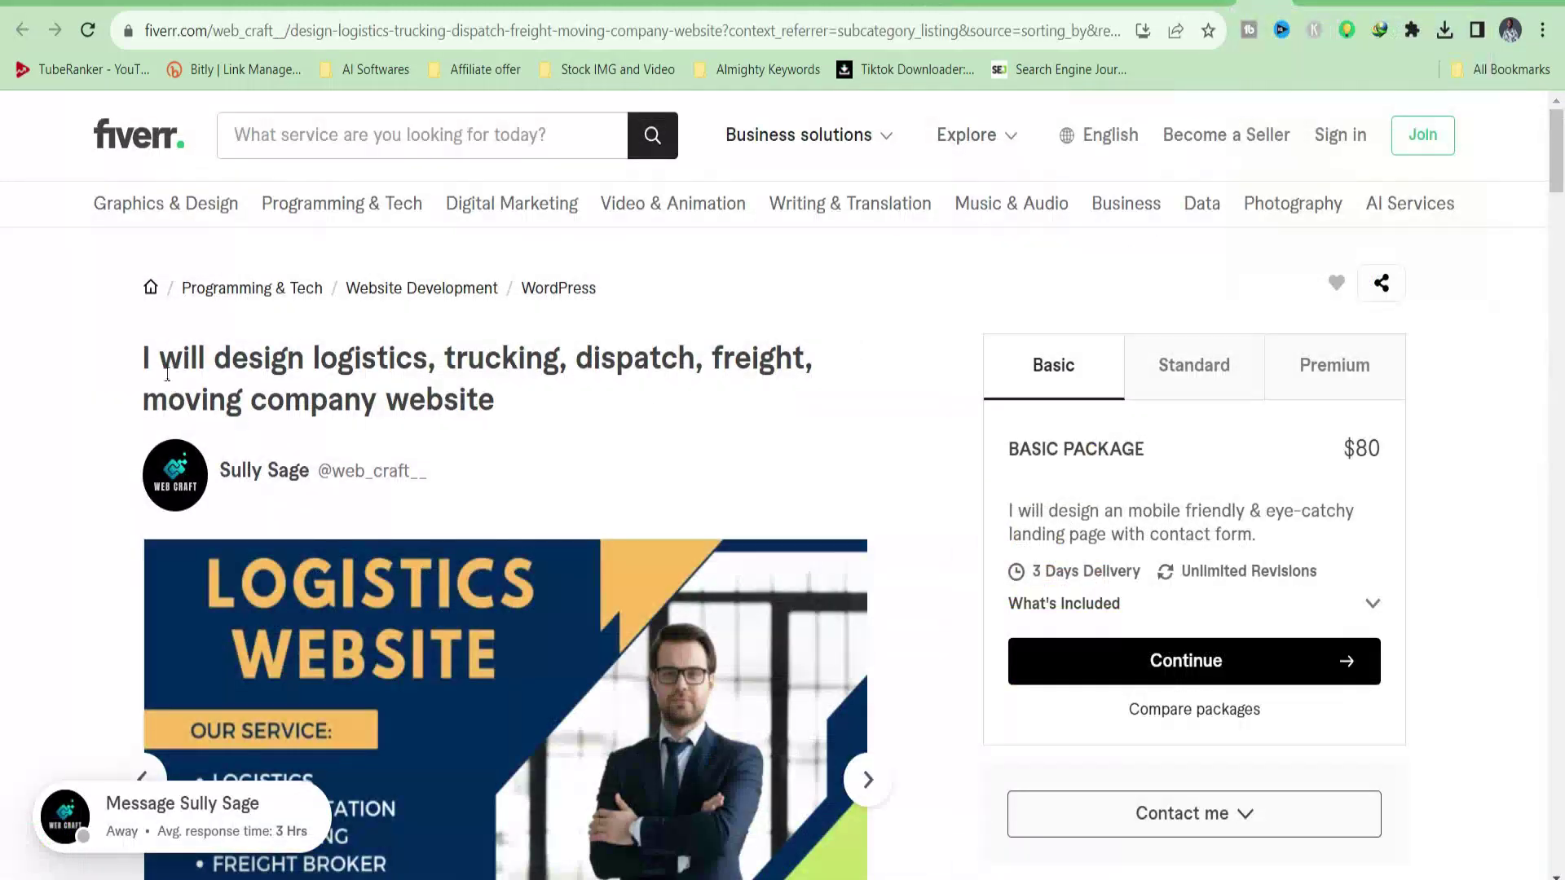
drag(146, 357, 506, 415)
key(ctrl+c)
click(929, 10)
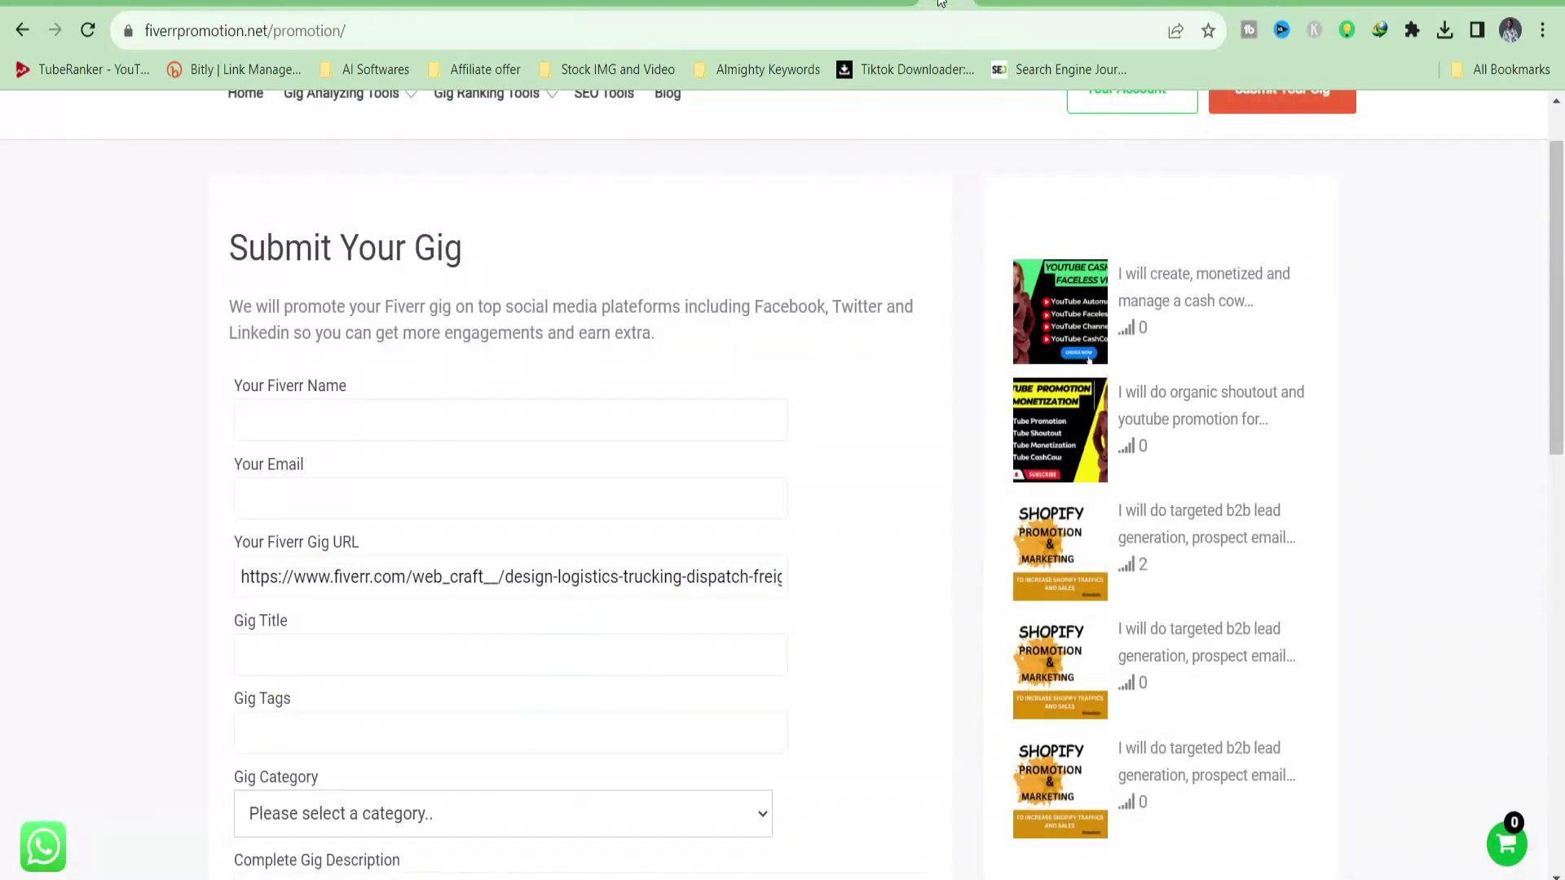
click(309, 658)
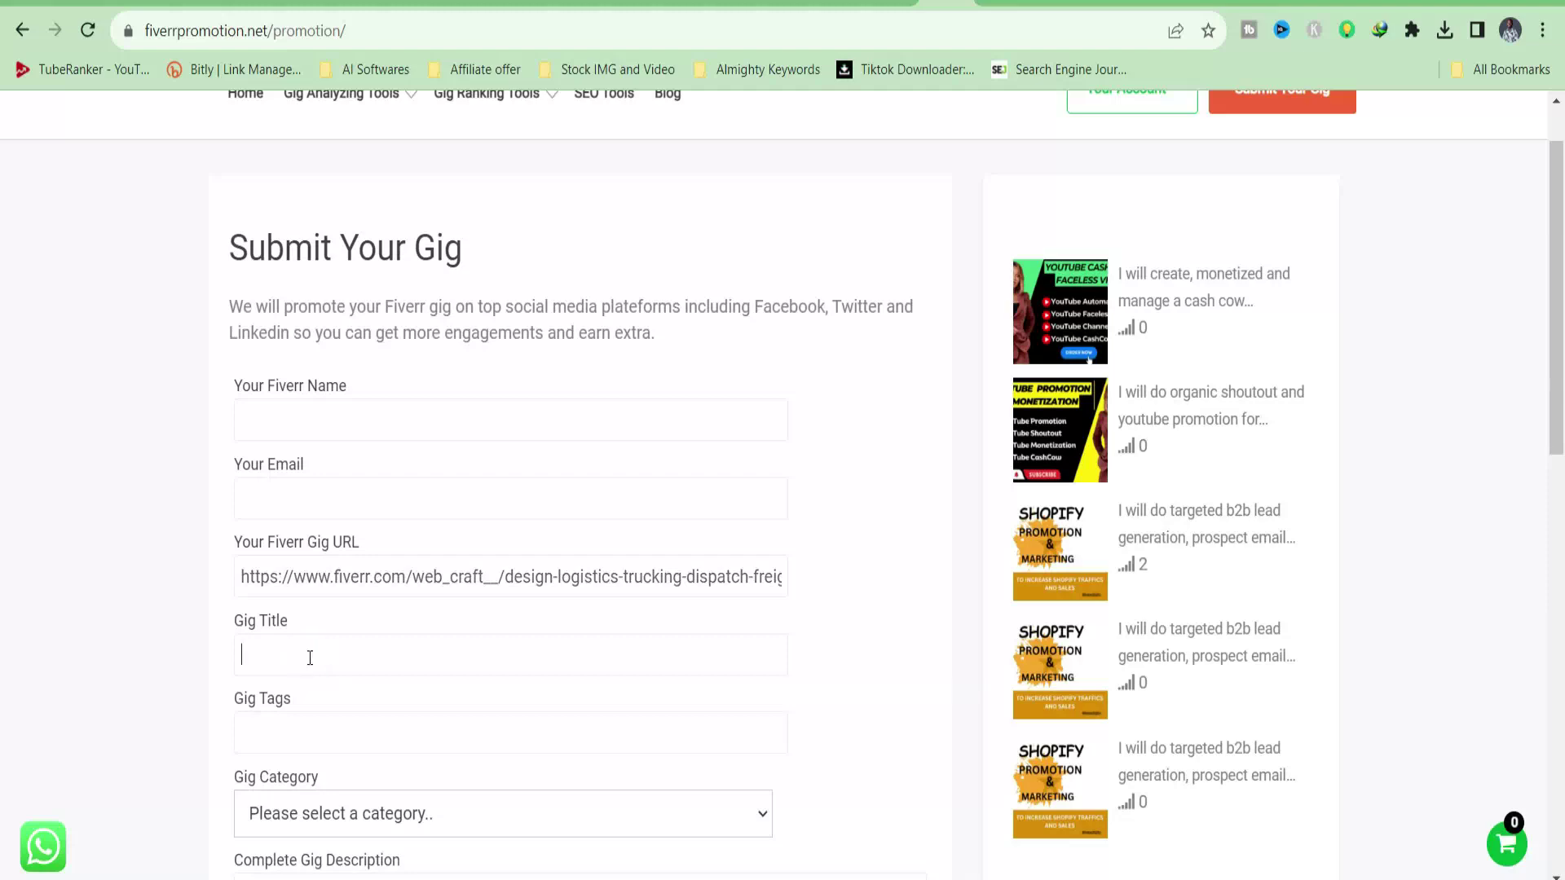
Step: Paste the gig title, then copy the gig's four related tags from Fiverr
key(ctrl+v)
click(310, 727)
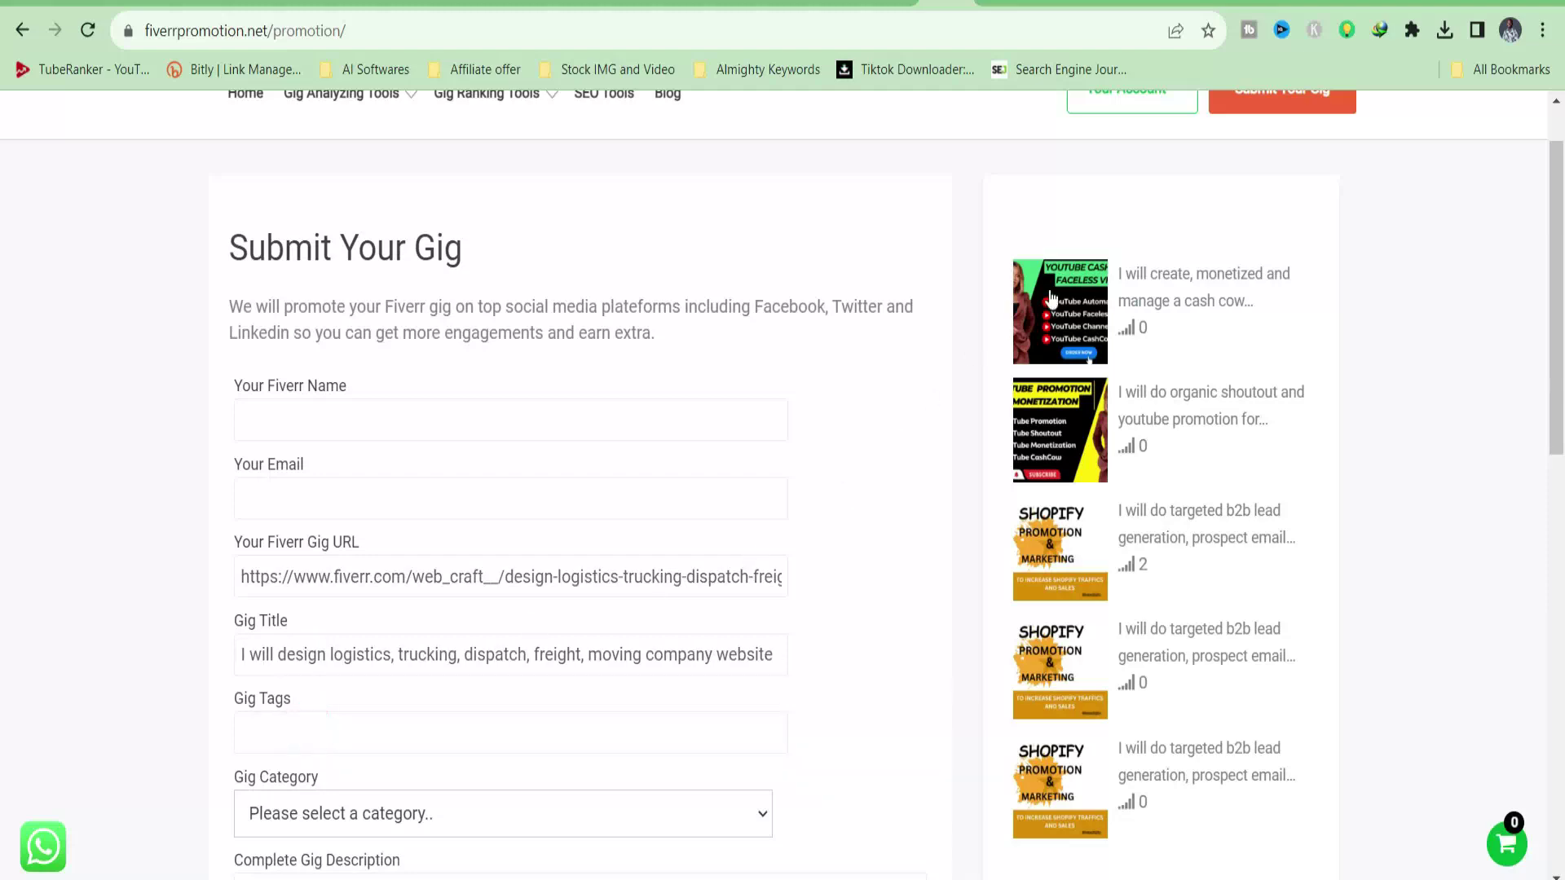
click(1259, 4)
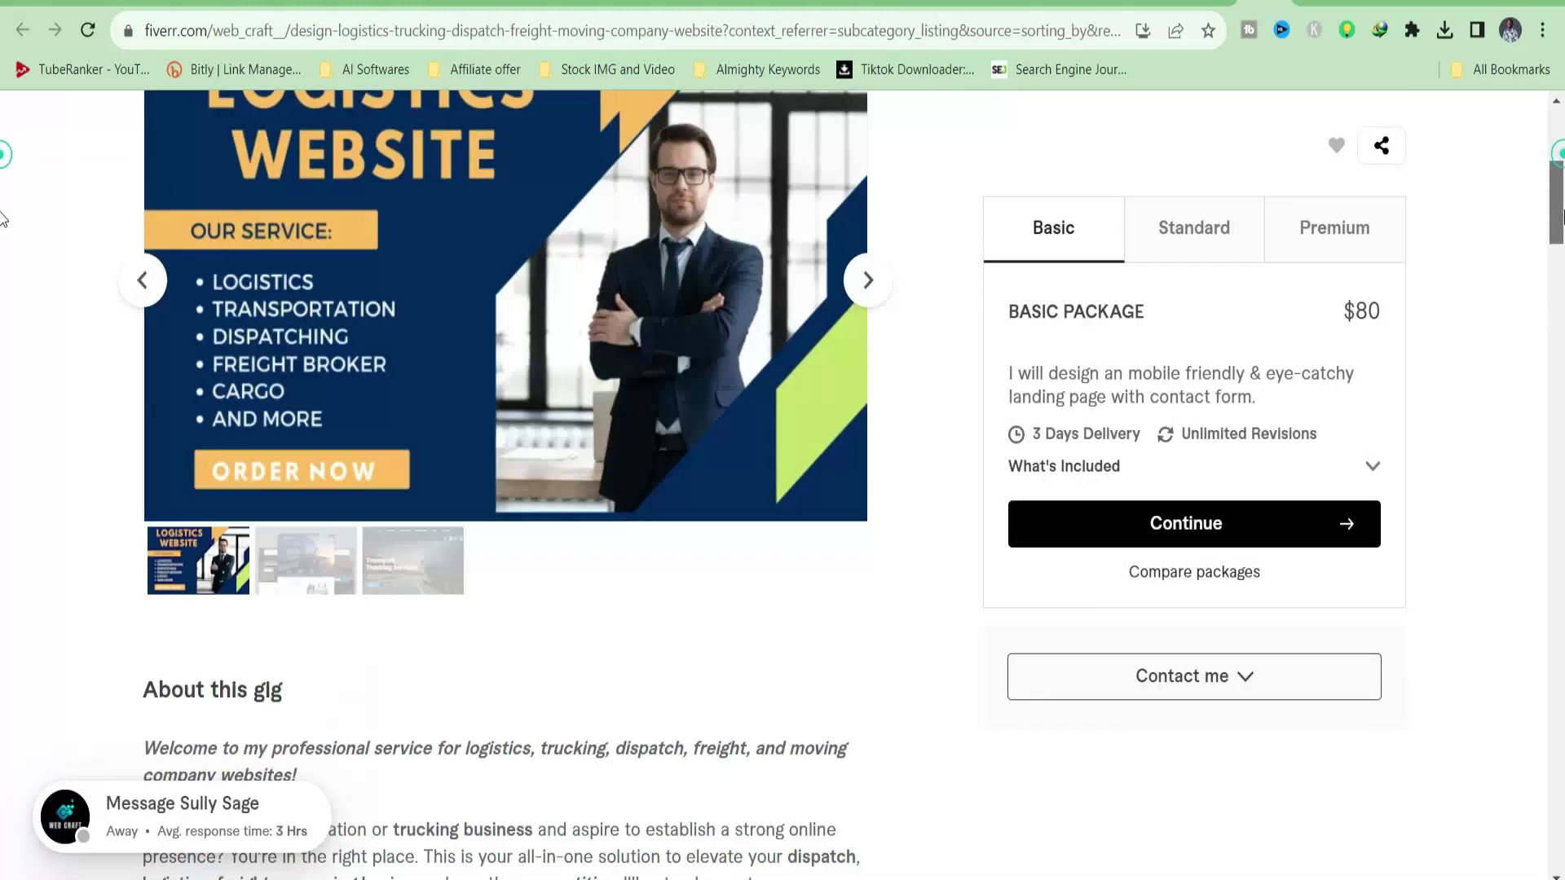
drag(1557, 155, 1561, 632)
drag(687, 529, 145, 524)
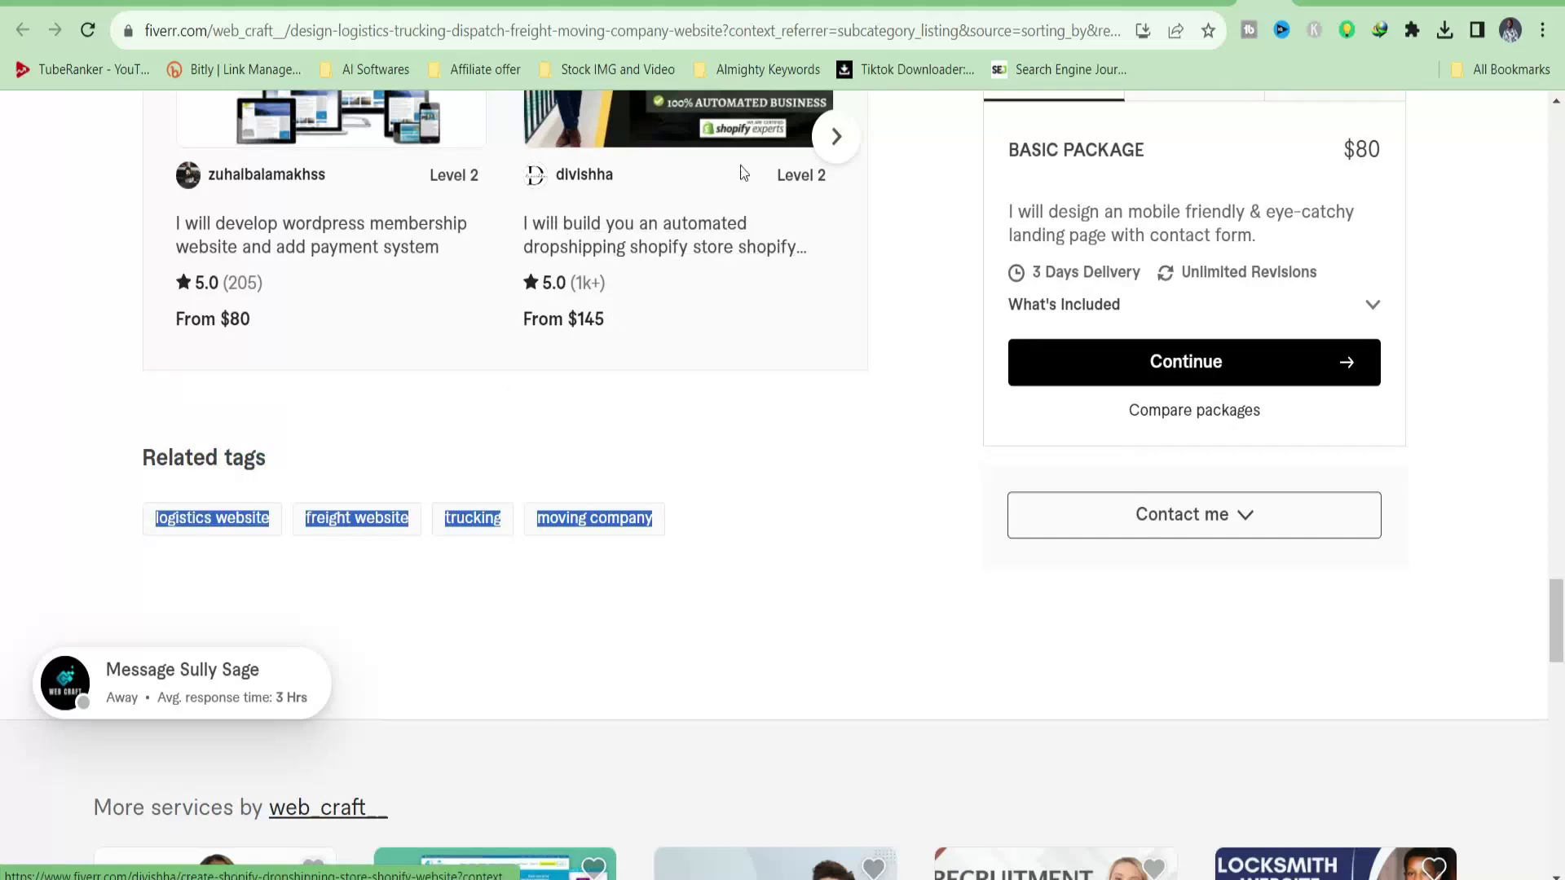
Step: Enter Gig Tags as 'logistics website, freight website, trucking, moving company'
key(ctrl+Tab)
click(313, 745)
text(logistics websitefreight websitetruckingmoving company)
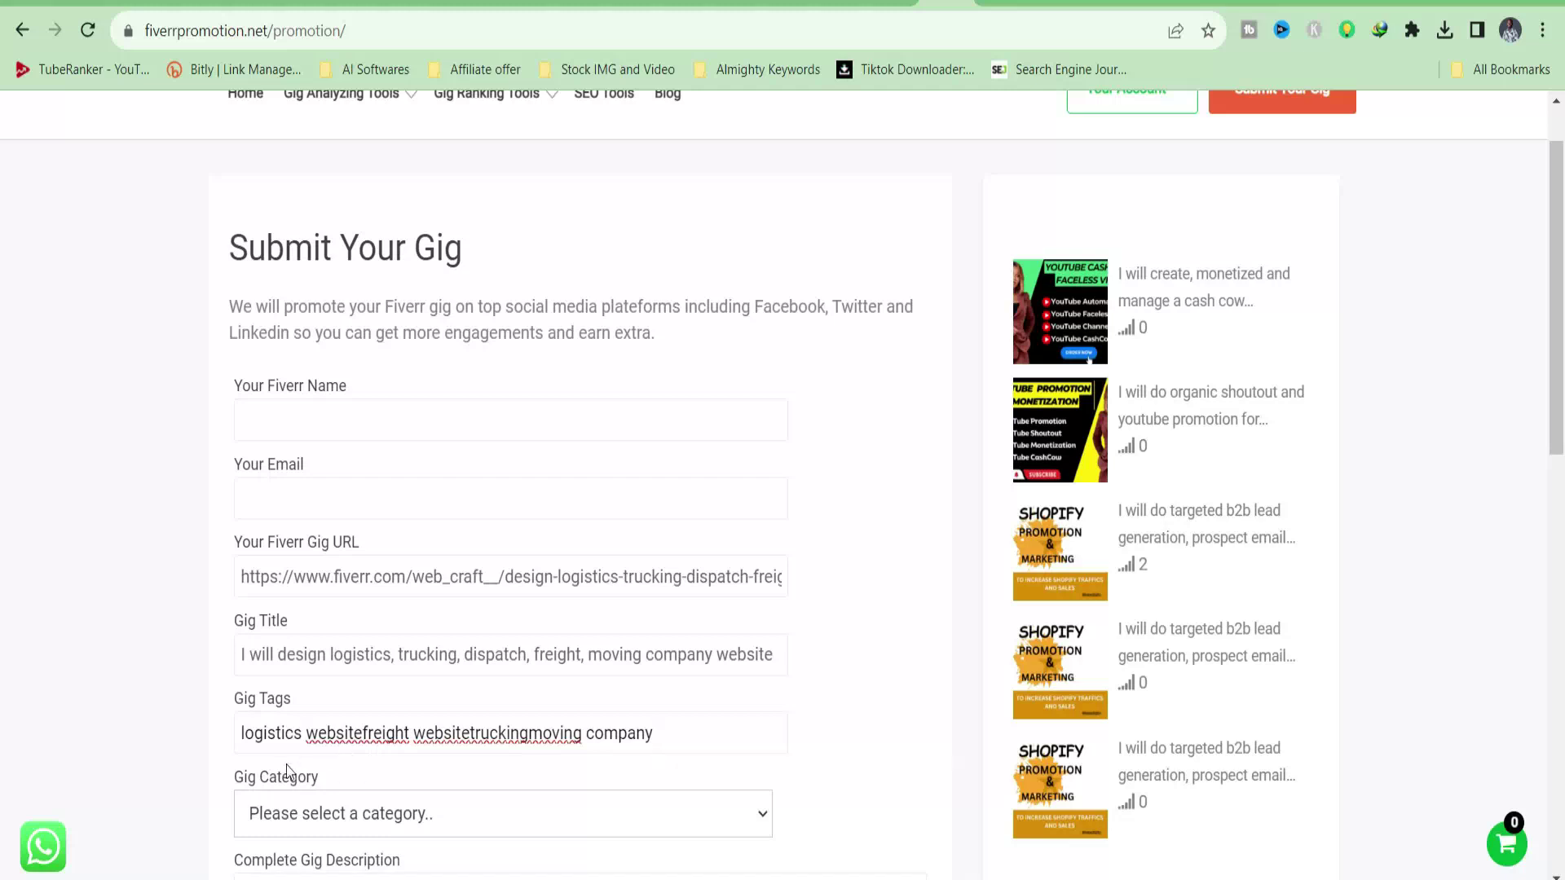
click(364, 734)
text(,)
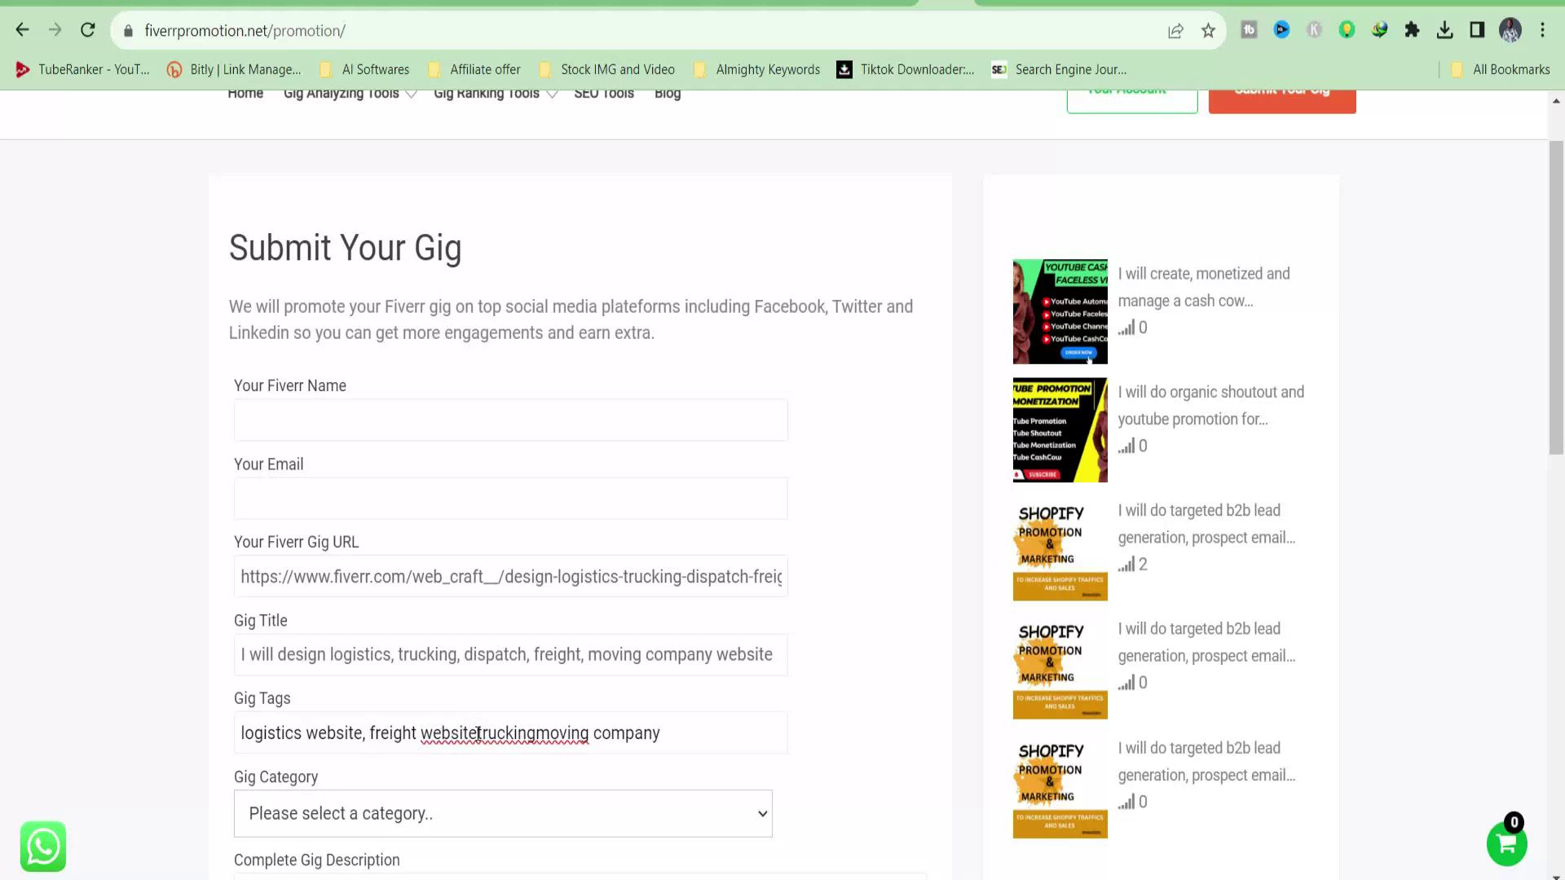
click(477, 733)
text(,)
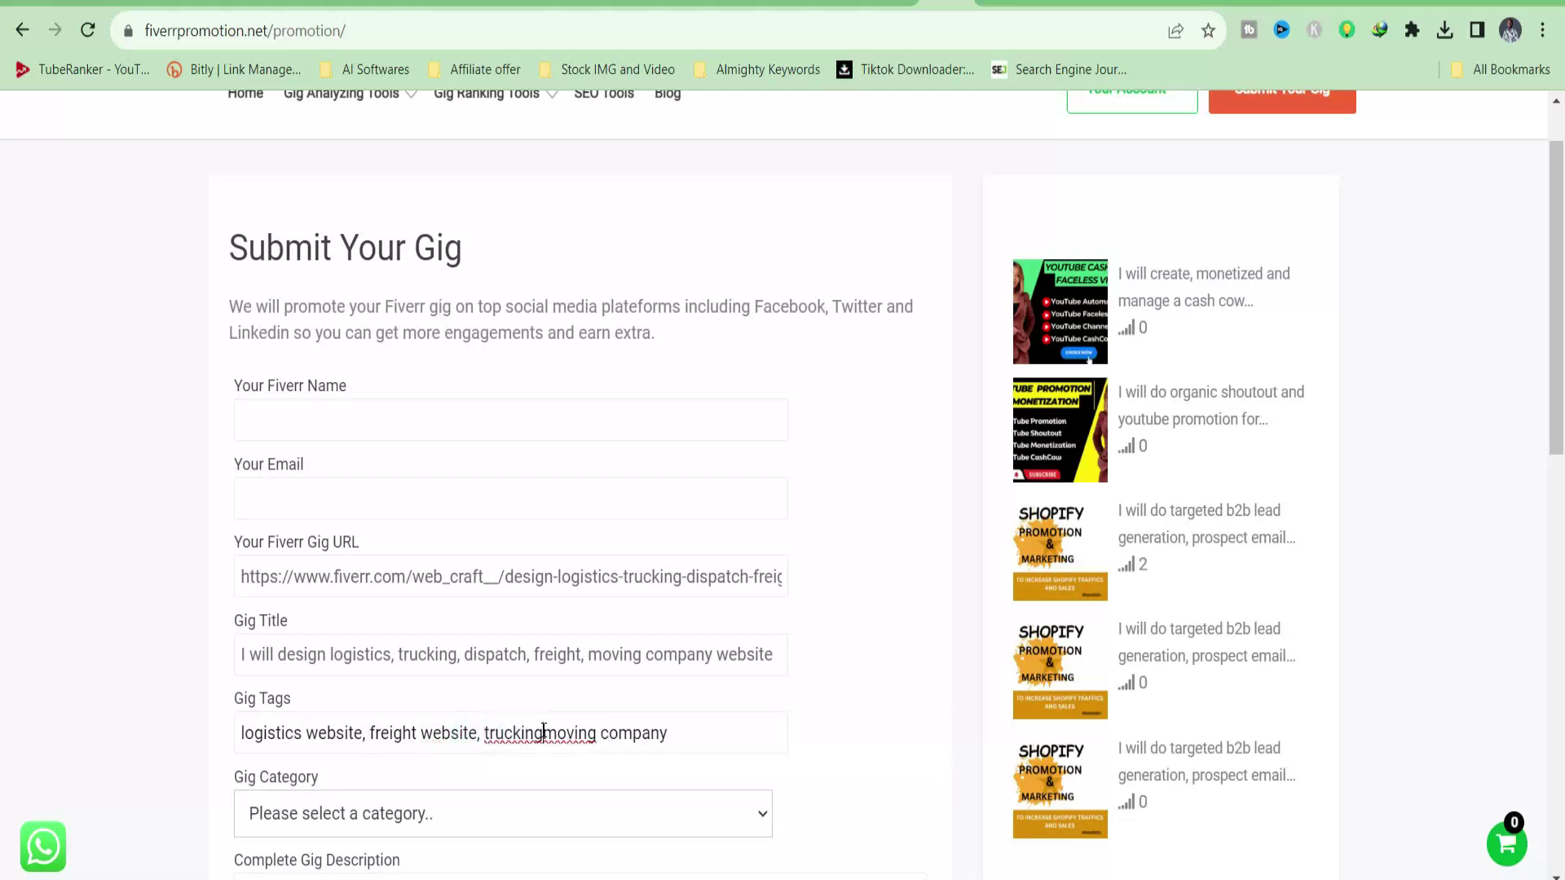
click(543, 730)
text(,)
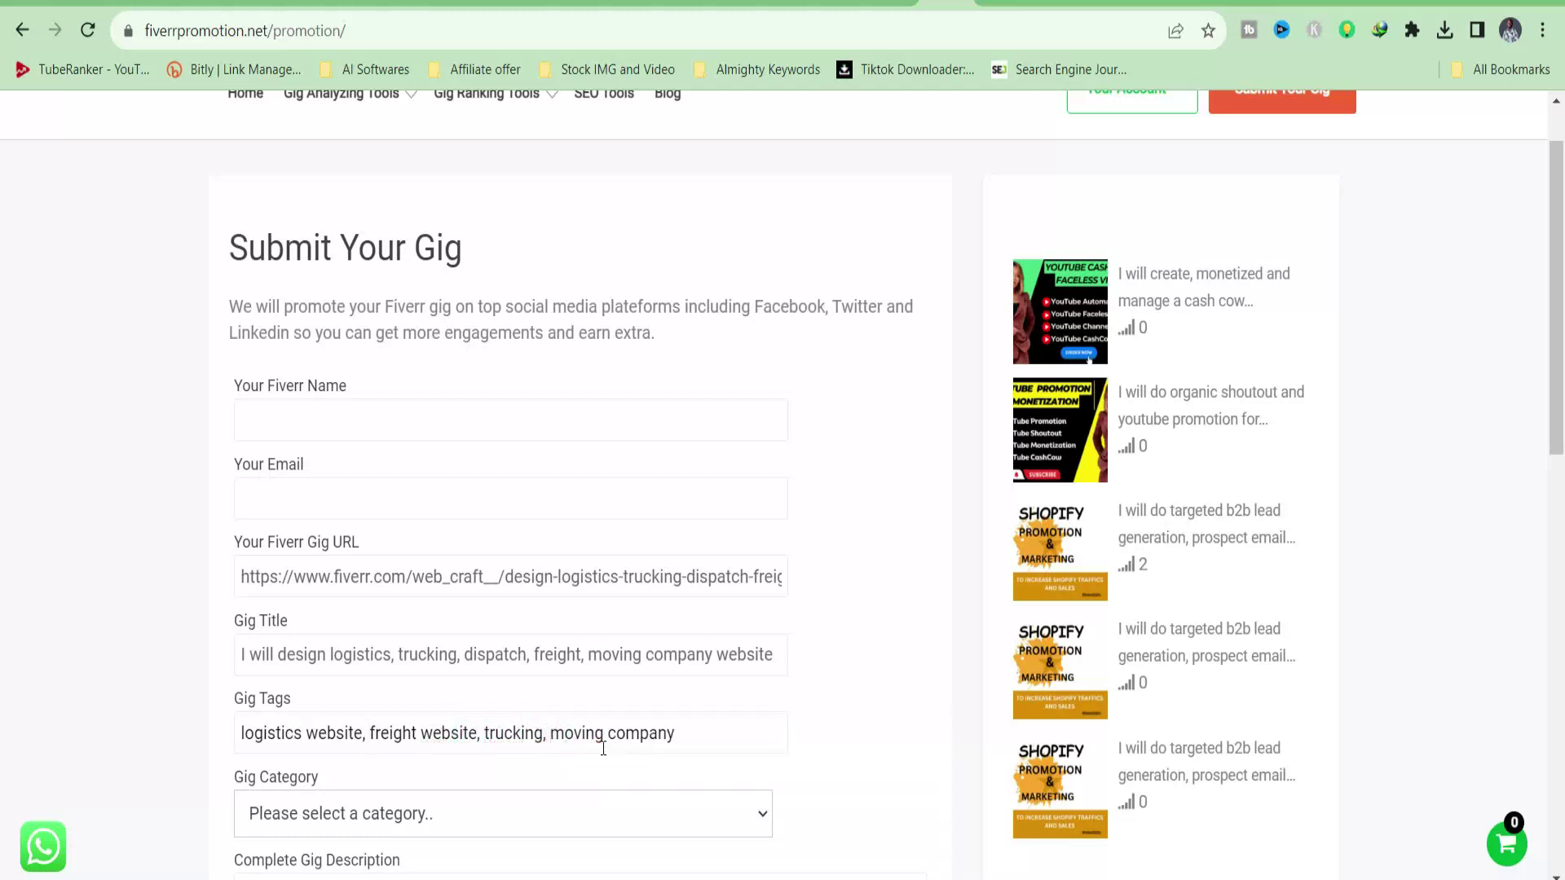
scroll(1223, 620, down, 2)
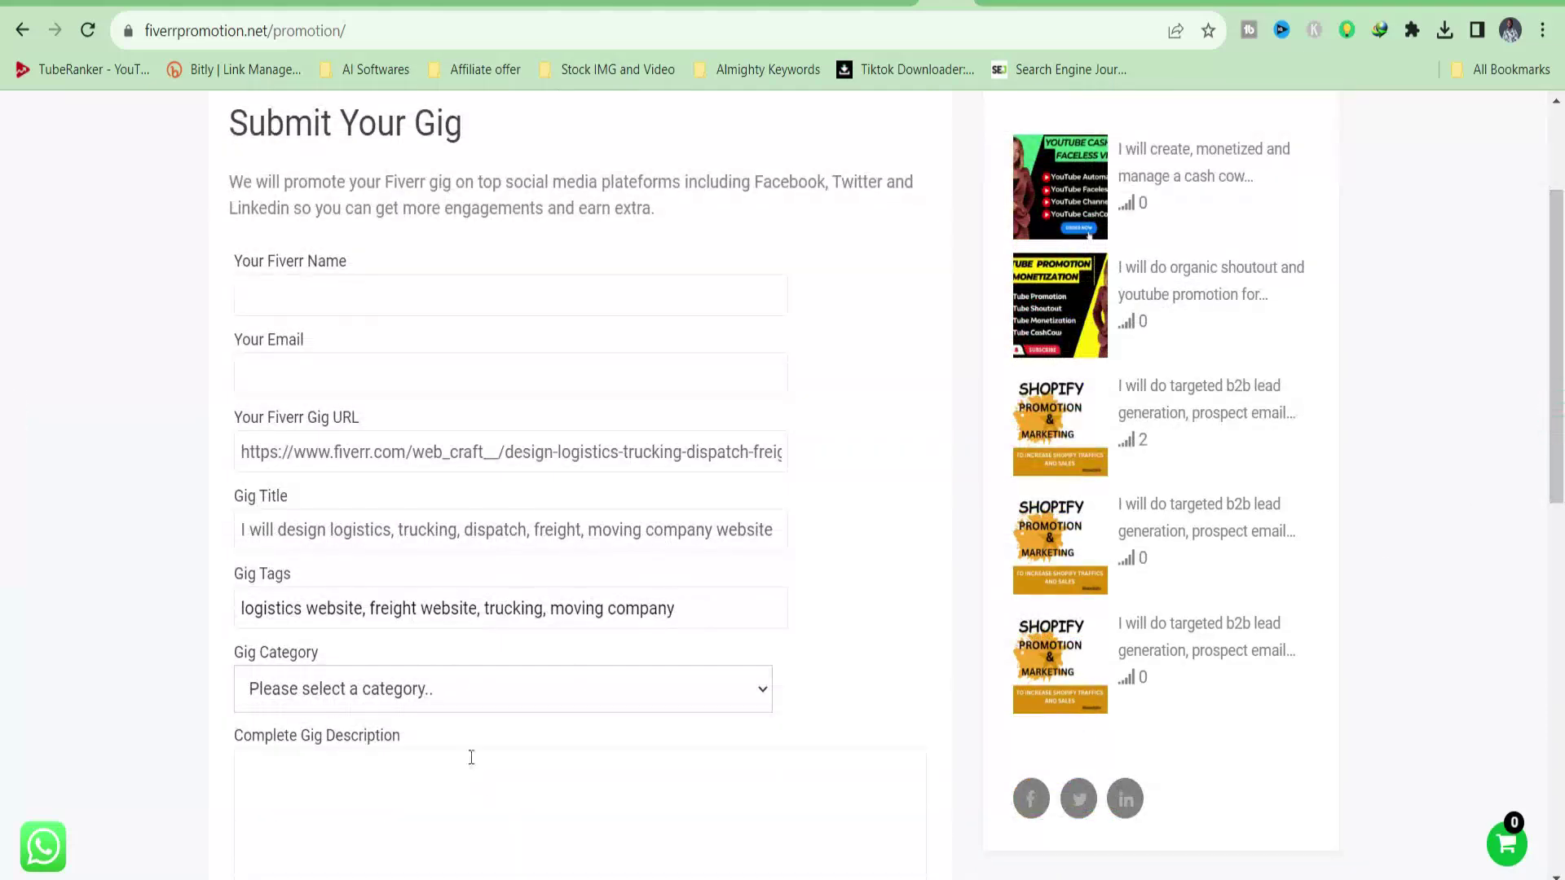
Step: Set the Gig Category to Programming & Tech
click(450, 693)
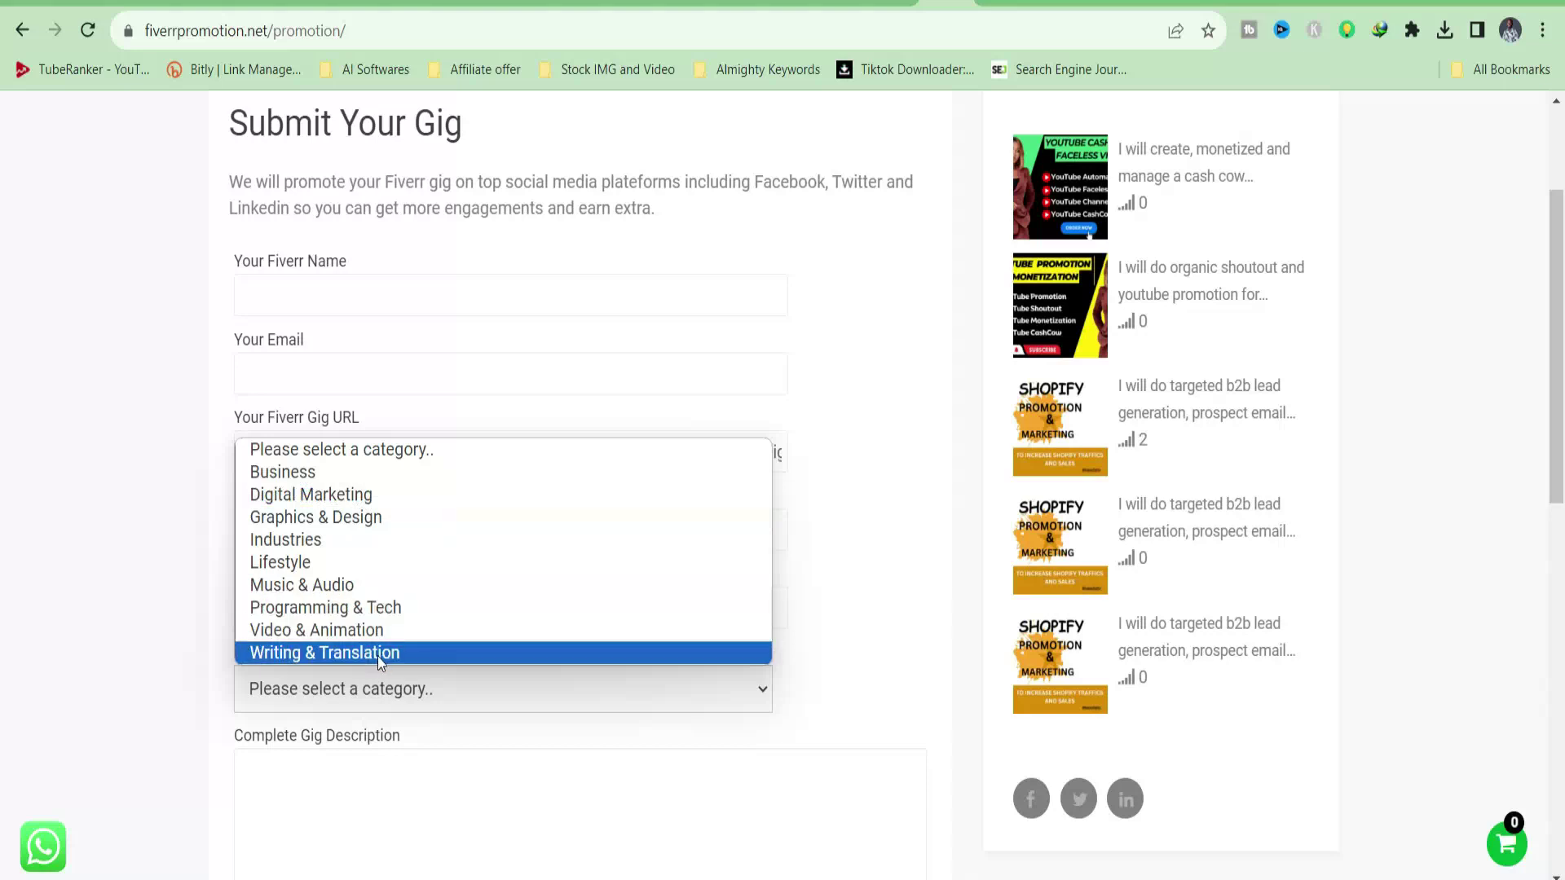
click(339, 613)
click(1239, 15)
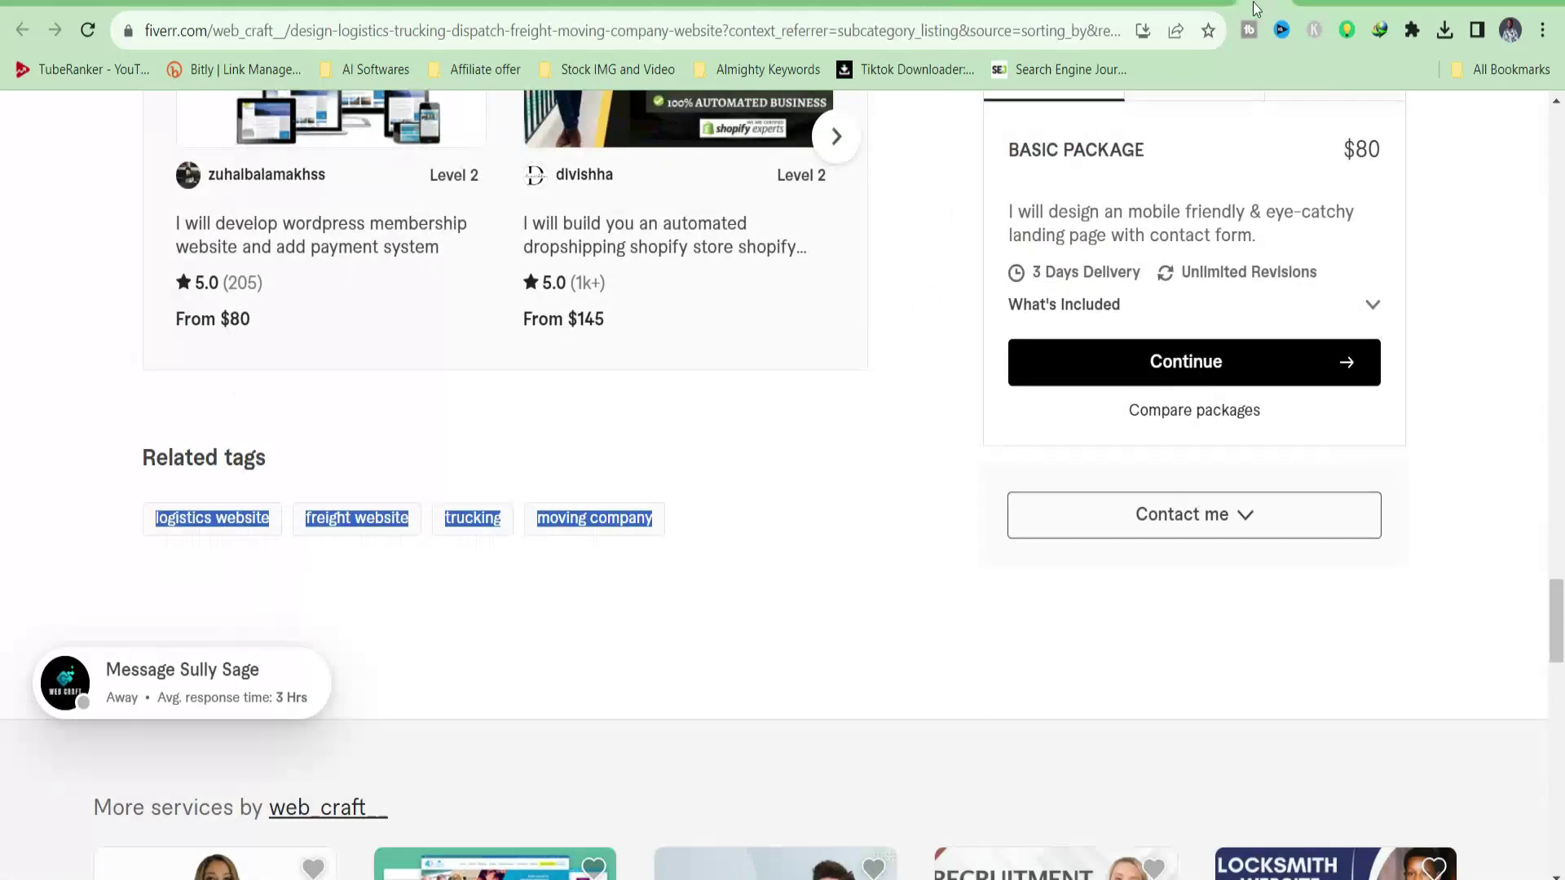
key(Home)
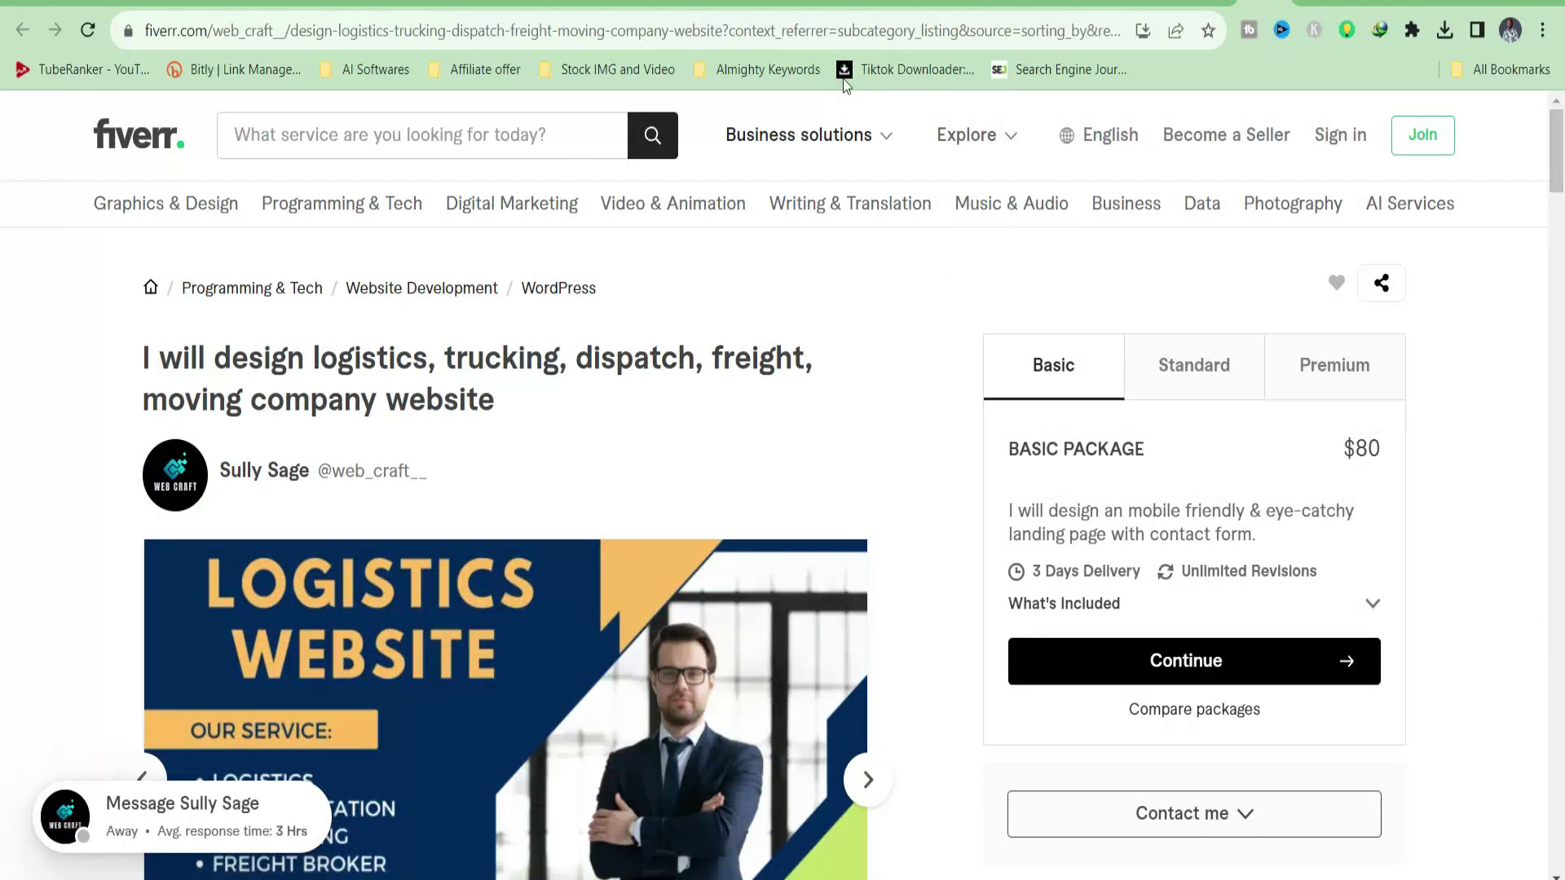
click(944, 8)
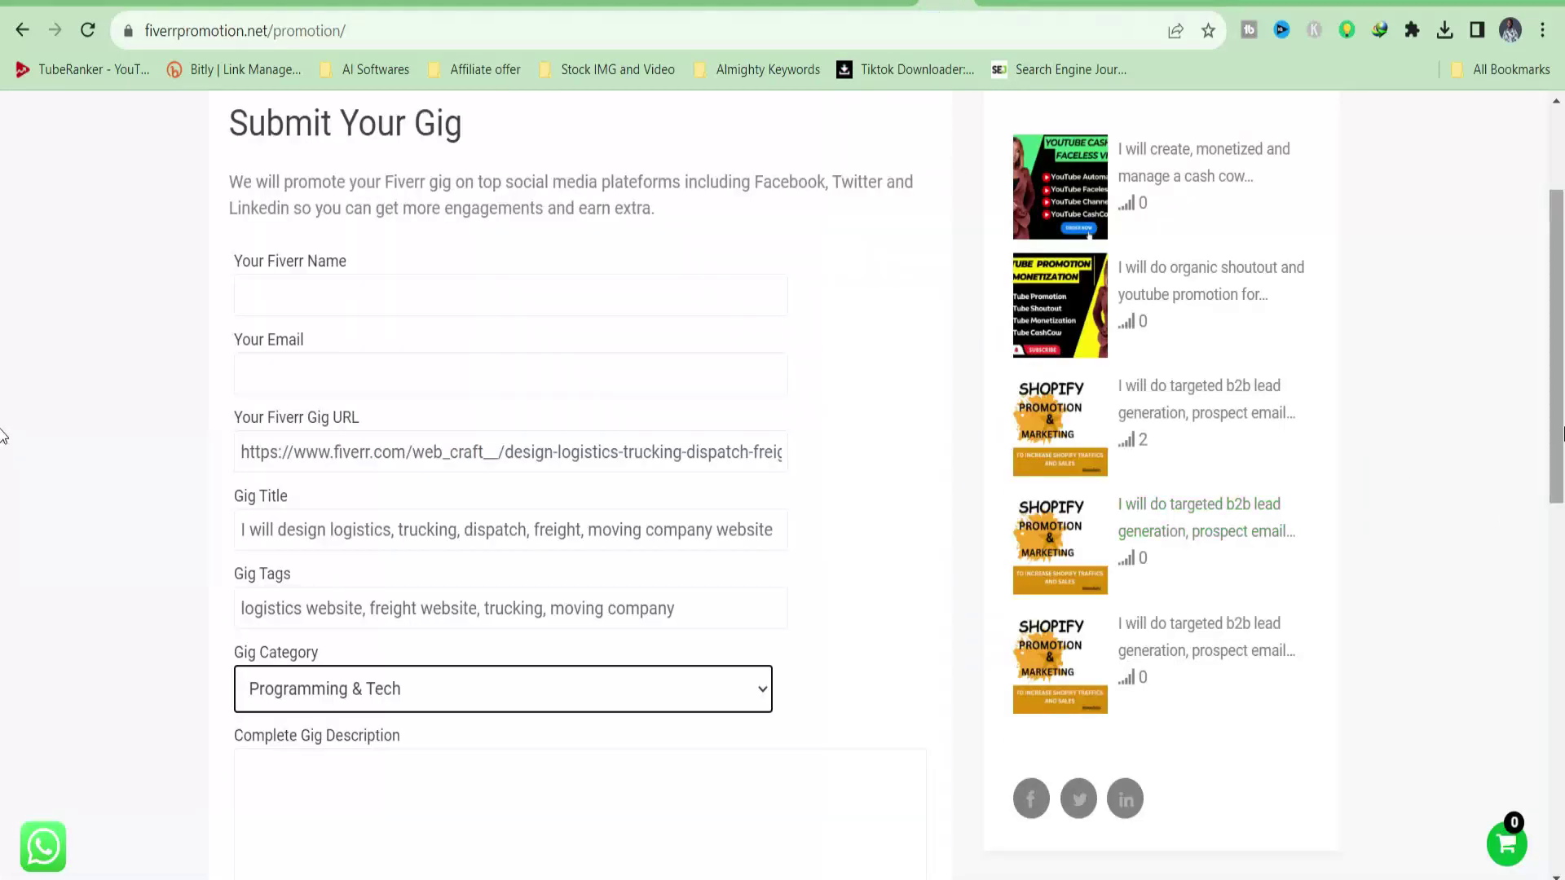
scroll(2, 434, down, 3)
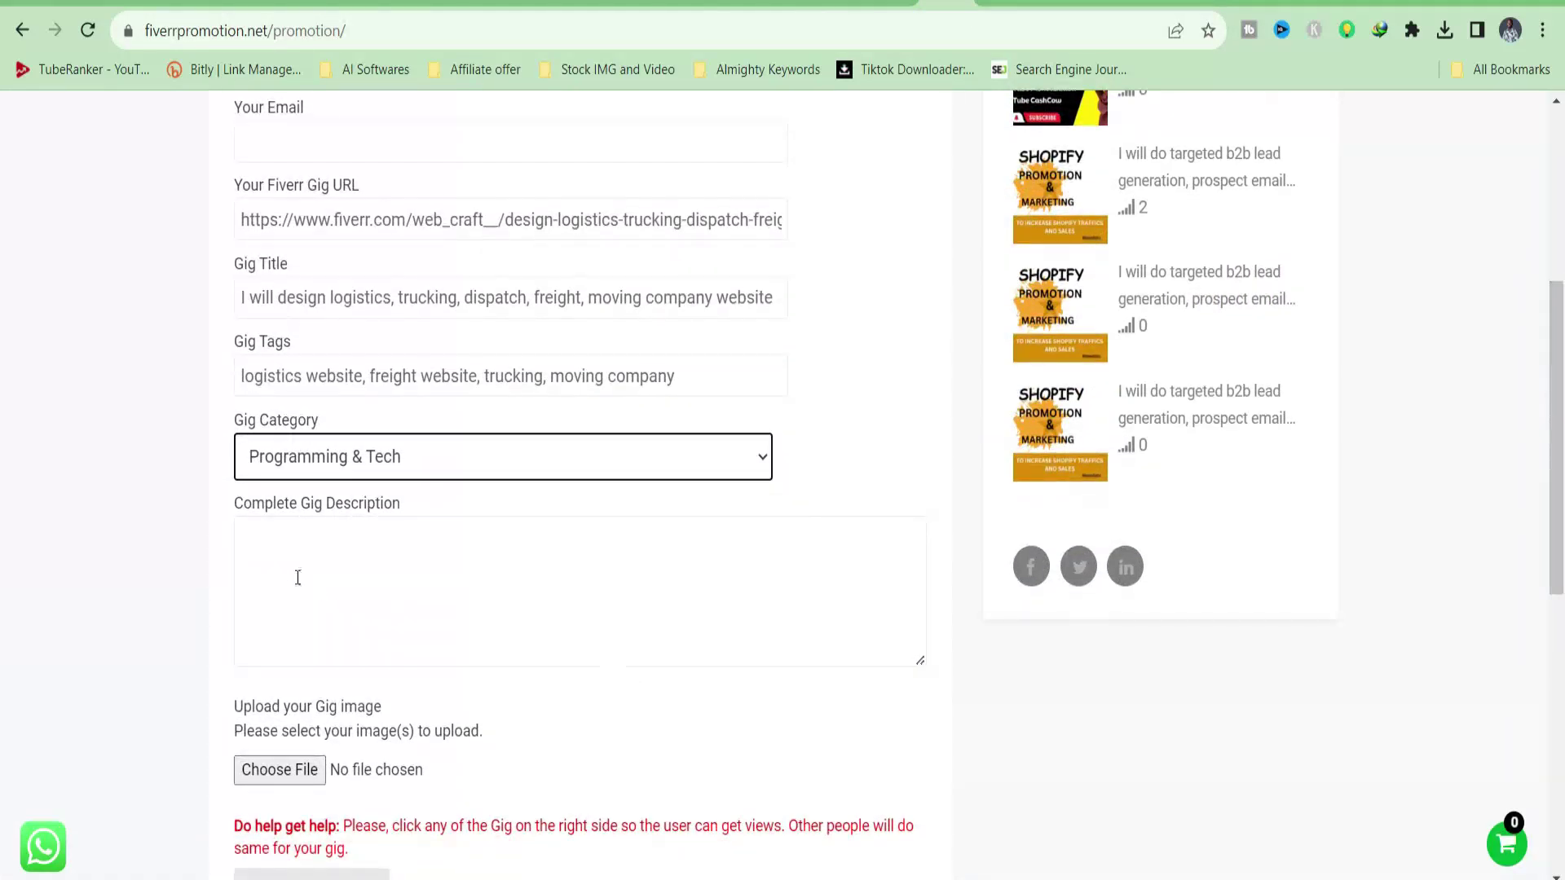
Step: Copy the gig's About this gig text for the Complete Gig Description box
click(290, 576)
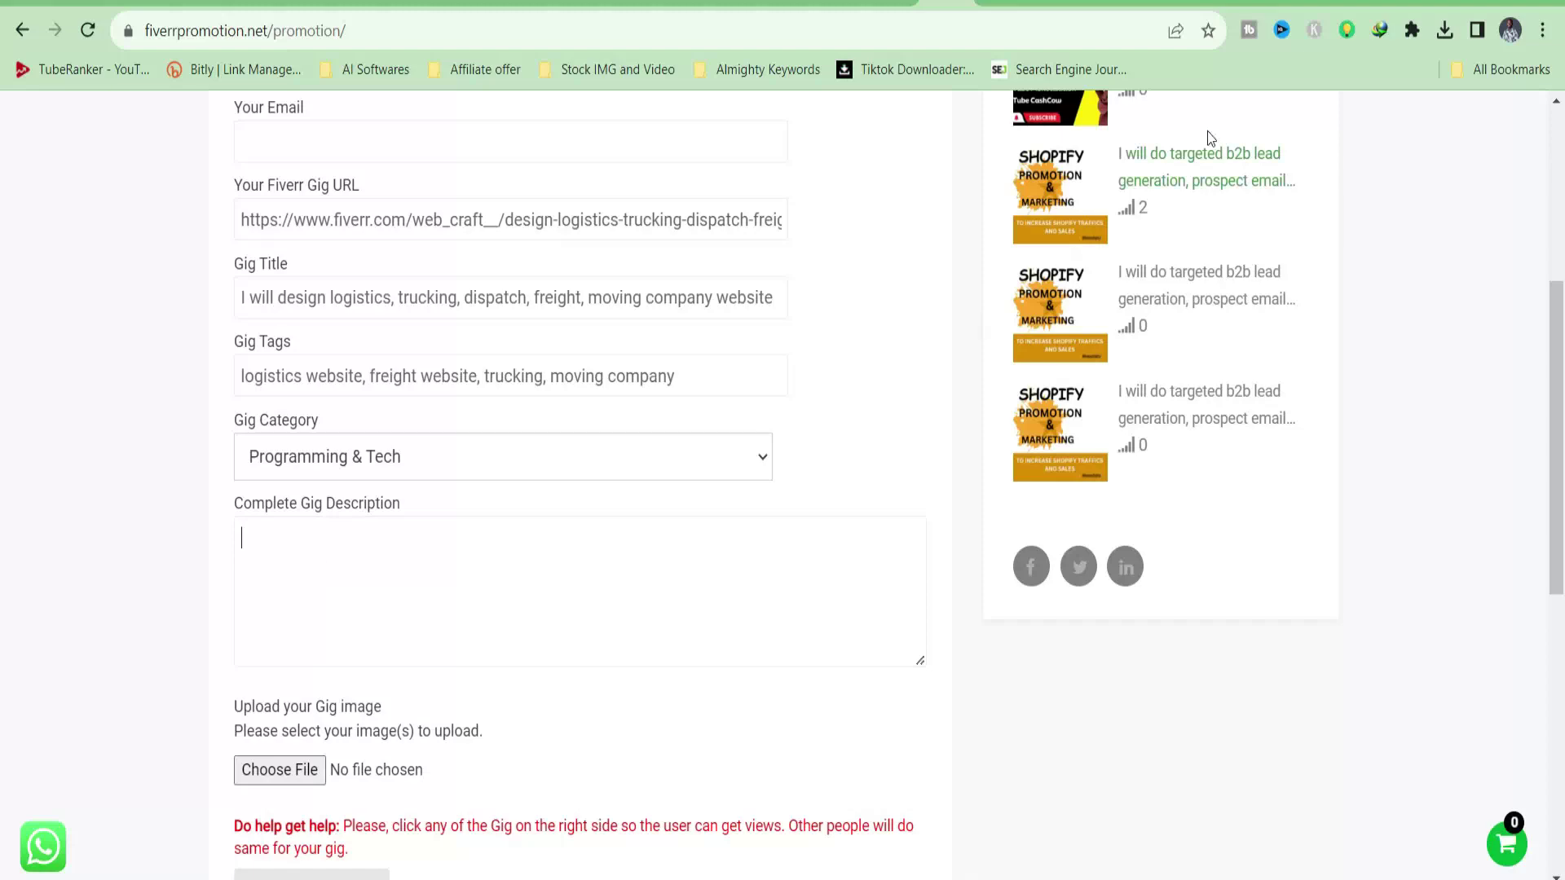
click(1260, 8)
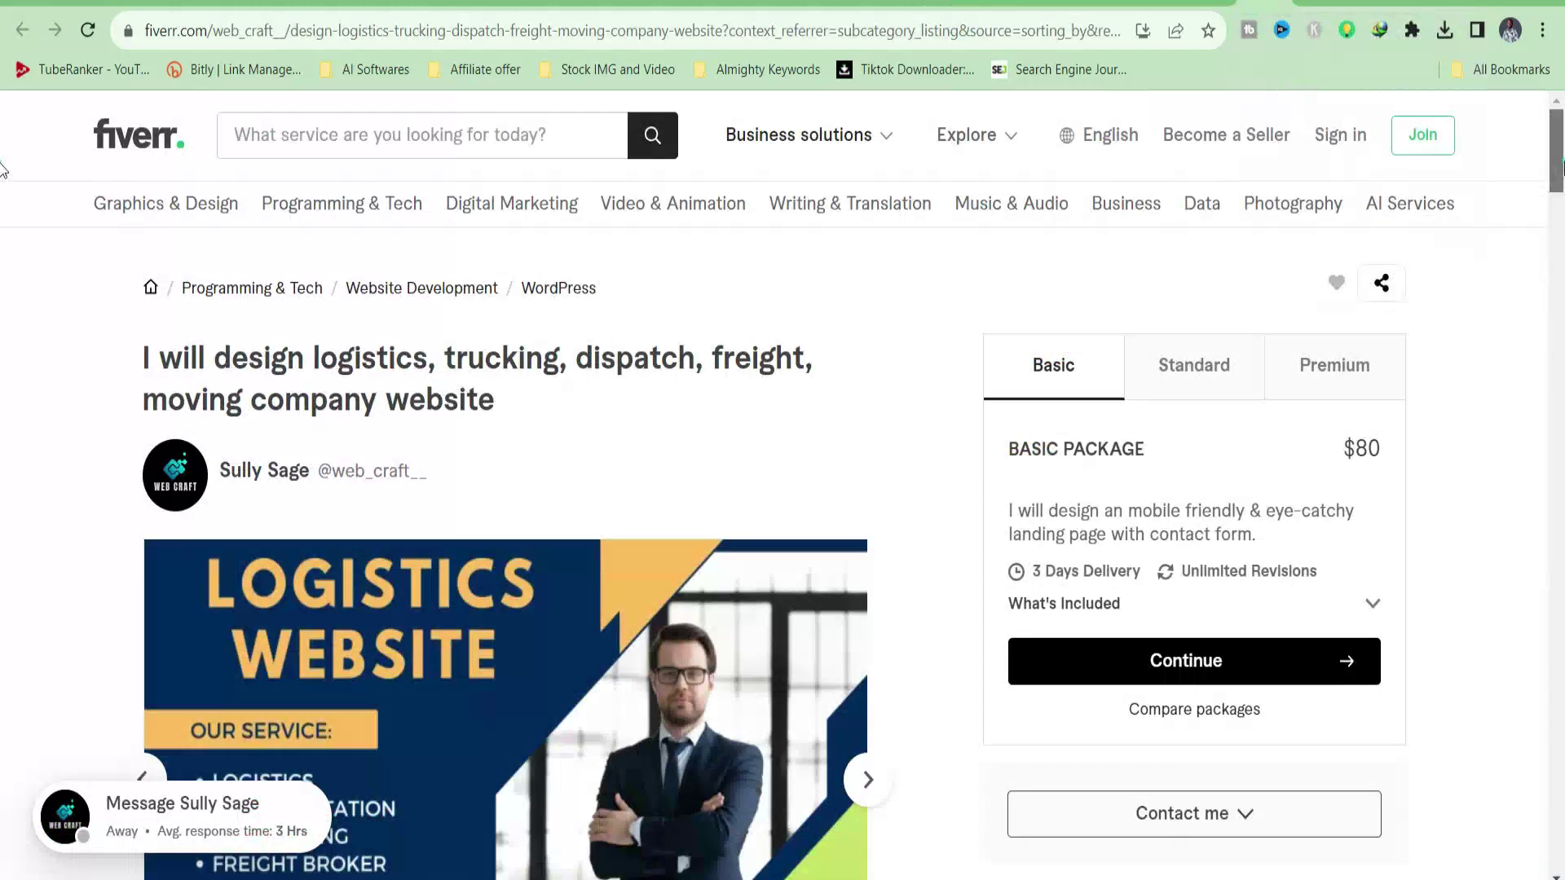
scroll(3, 265, down, 8)
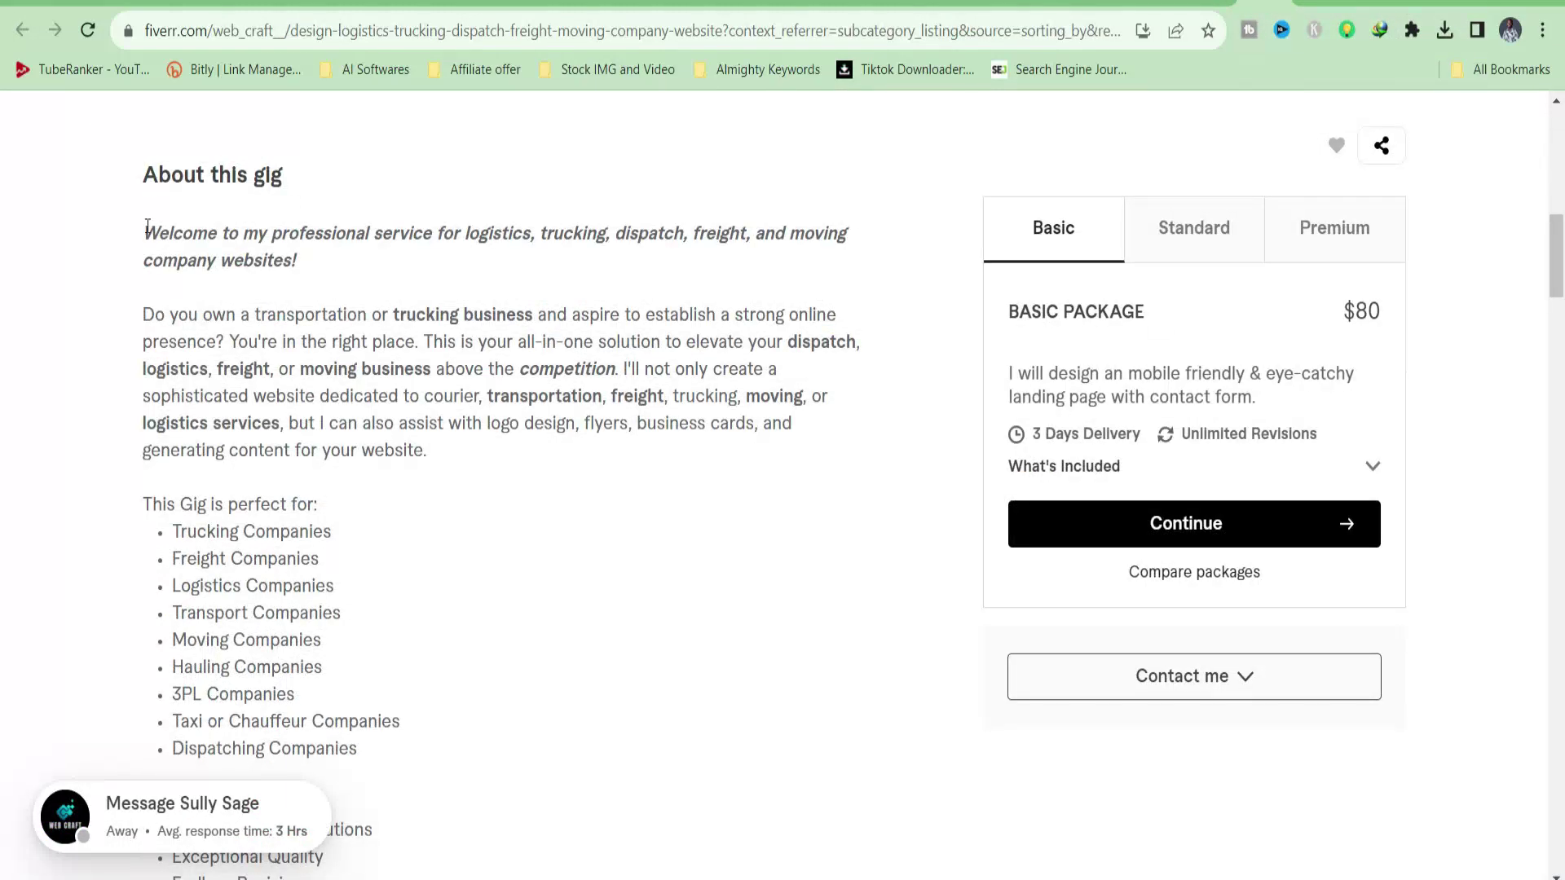
mouse_move(149, 242)
mouse_down()
mouse_move(334, 401)
mouse_move(774, 505)
mouse_up()
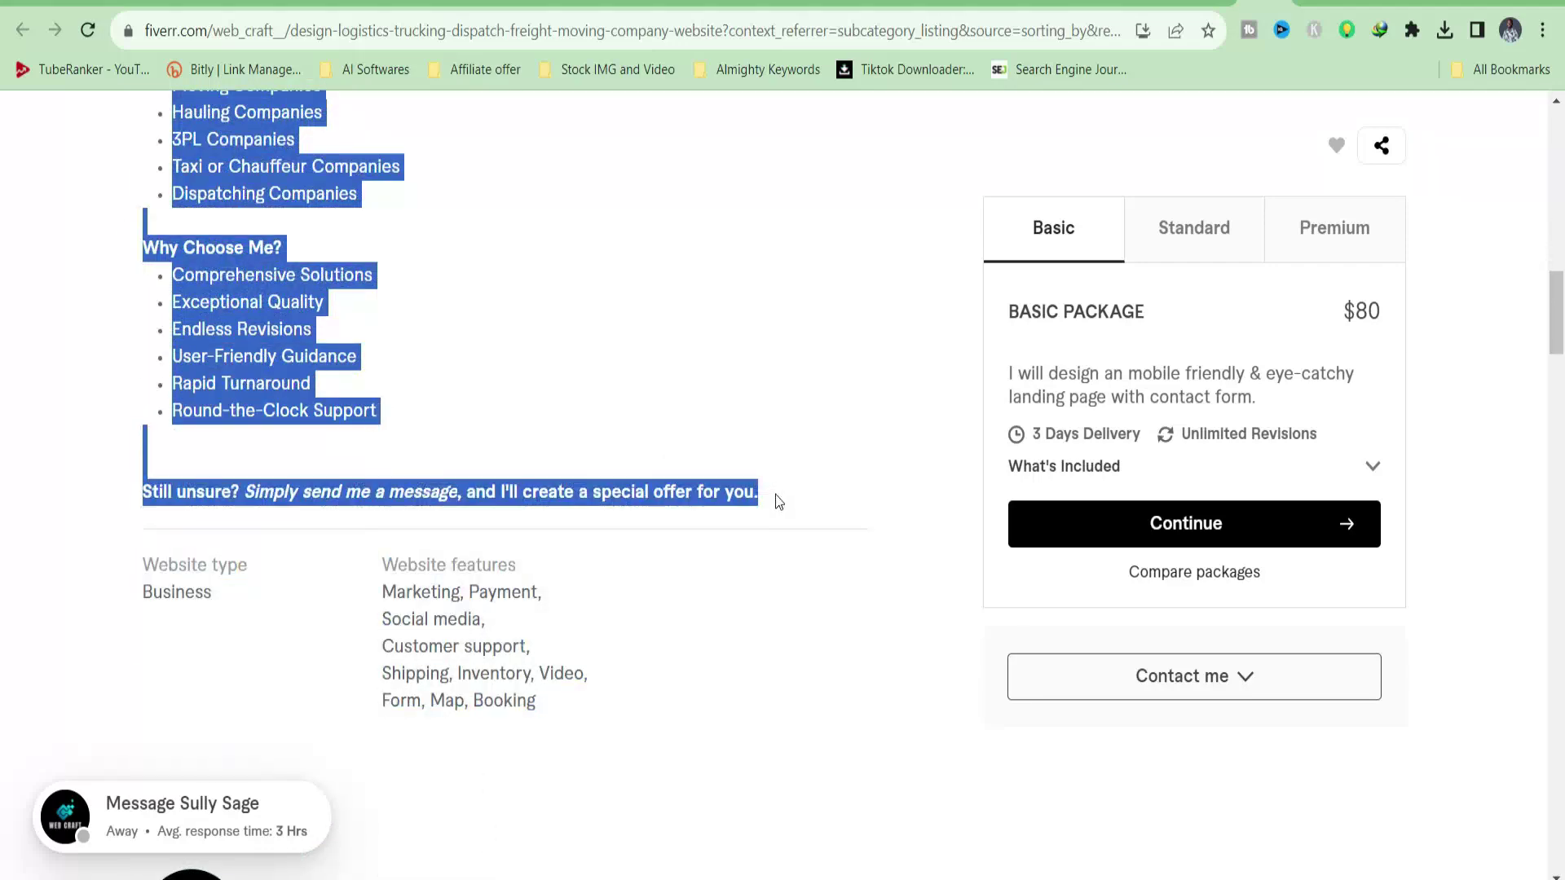
click(929, 4)
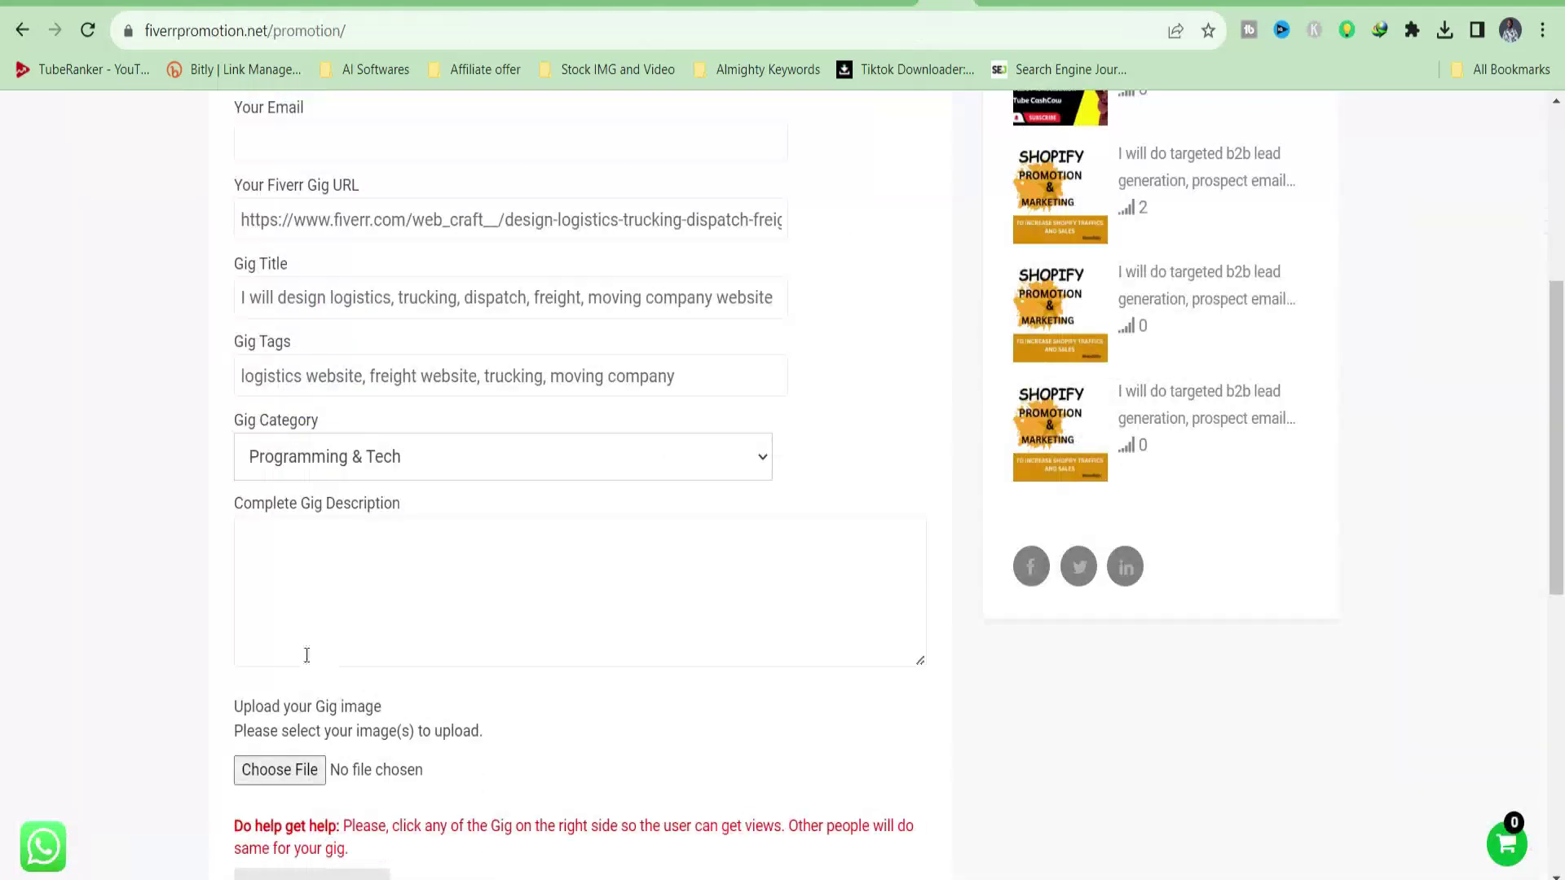
click(305, 577)
Step: Paste the copied description into Complete Gig Description
key(ctrl+v)
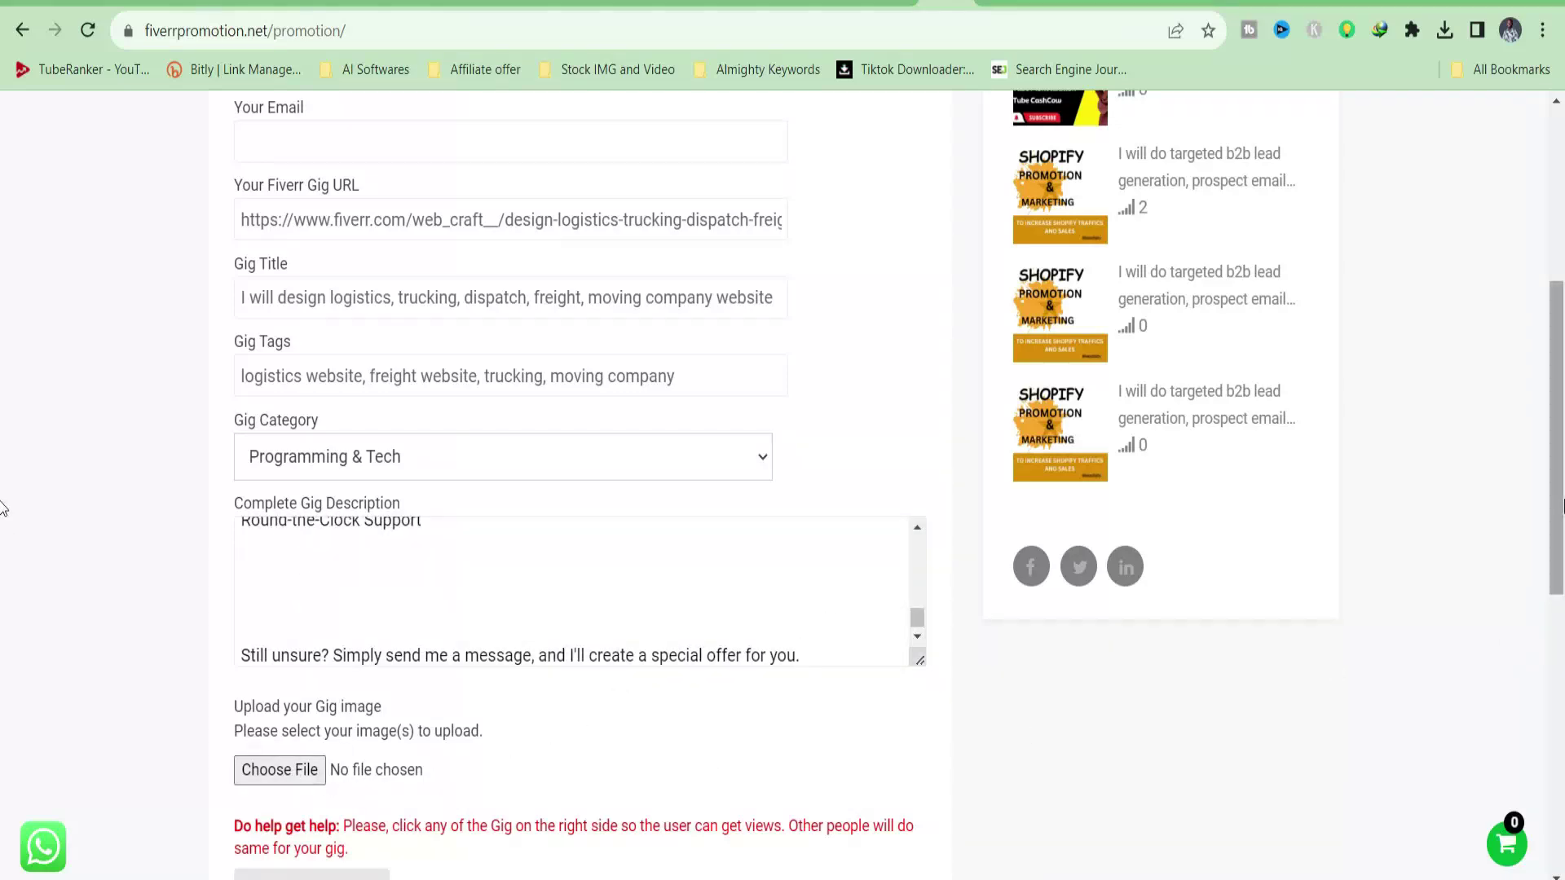
scroll(456, 760, down, 2)
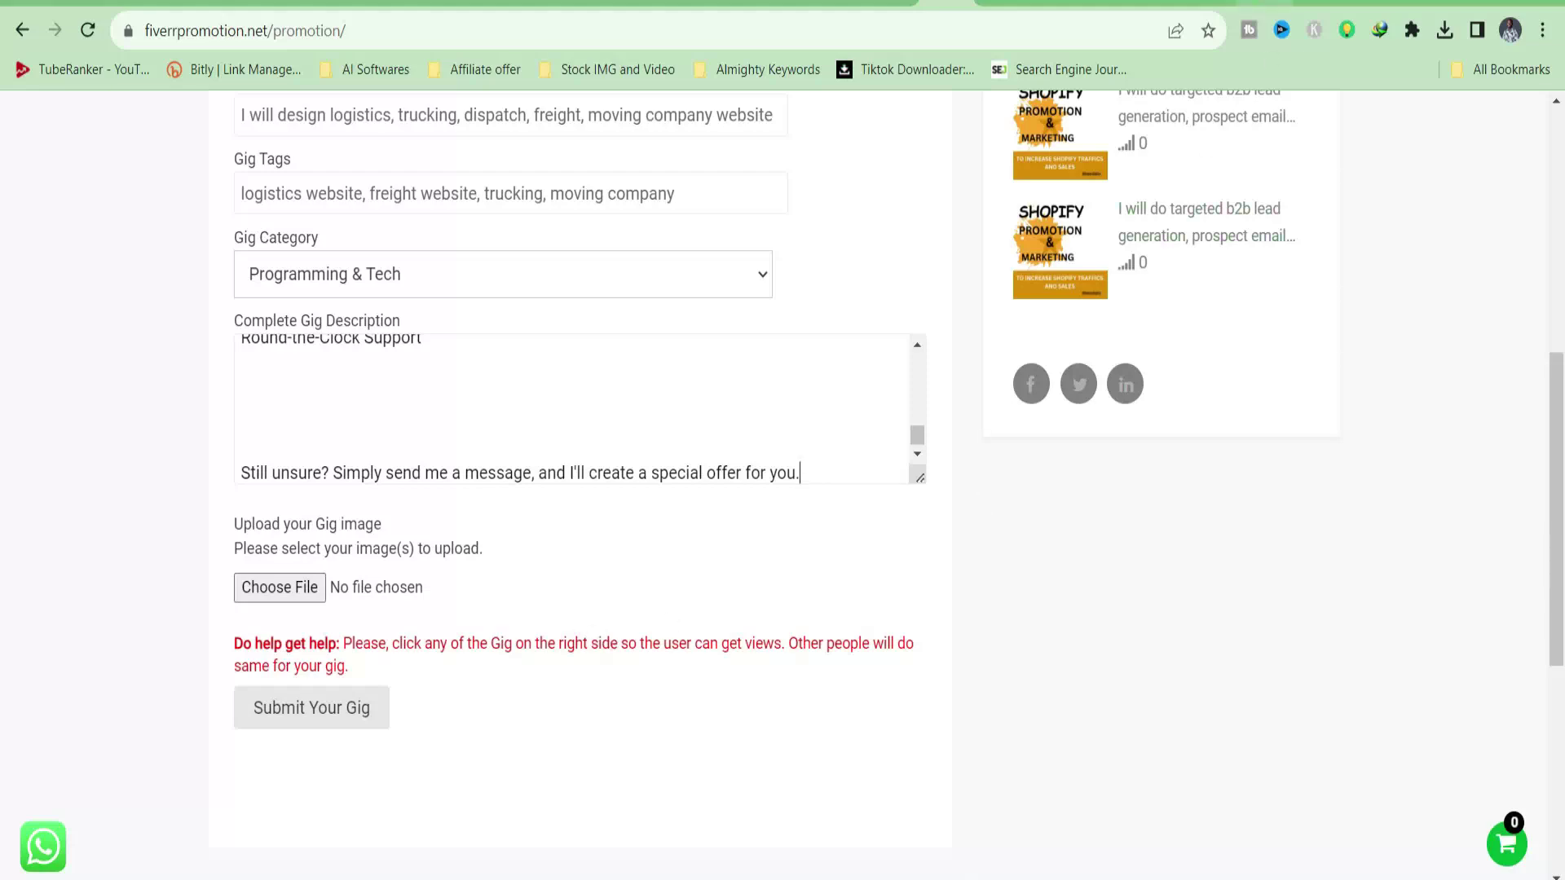
click(1258, 2)
Step: Screenshot the gig's Logistics Website cover image with Win+Shift+S
scroll(1561, 220, up, 5)
scroll(1562, 220, up, 2)
scroll(1561, 221, up, 2)
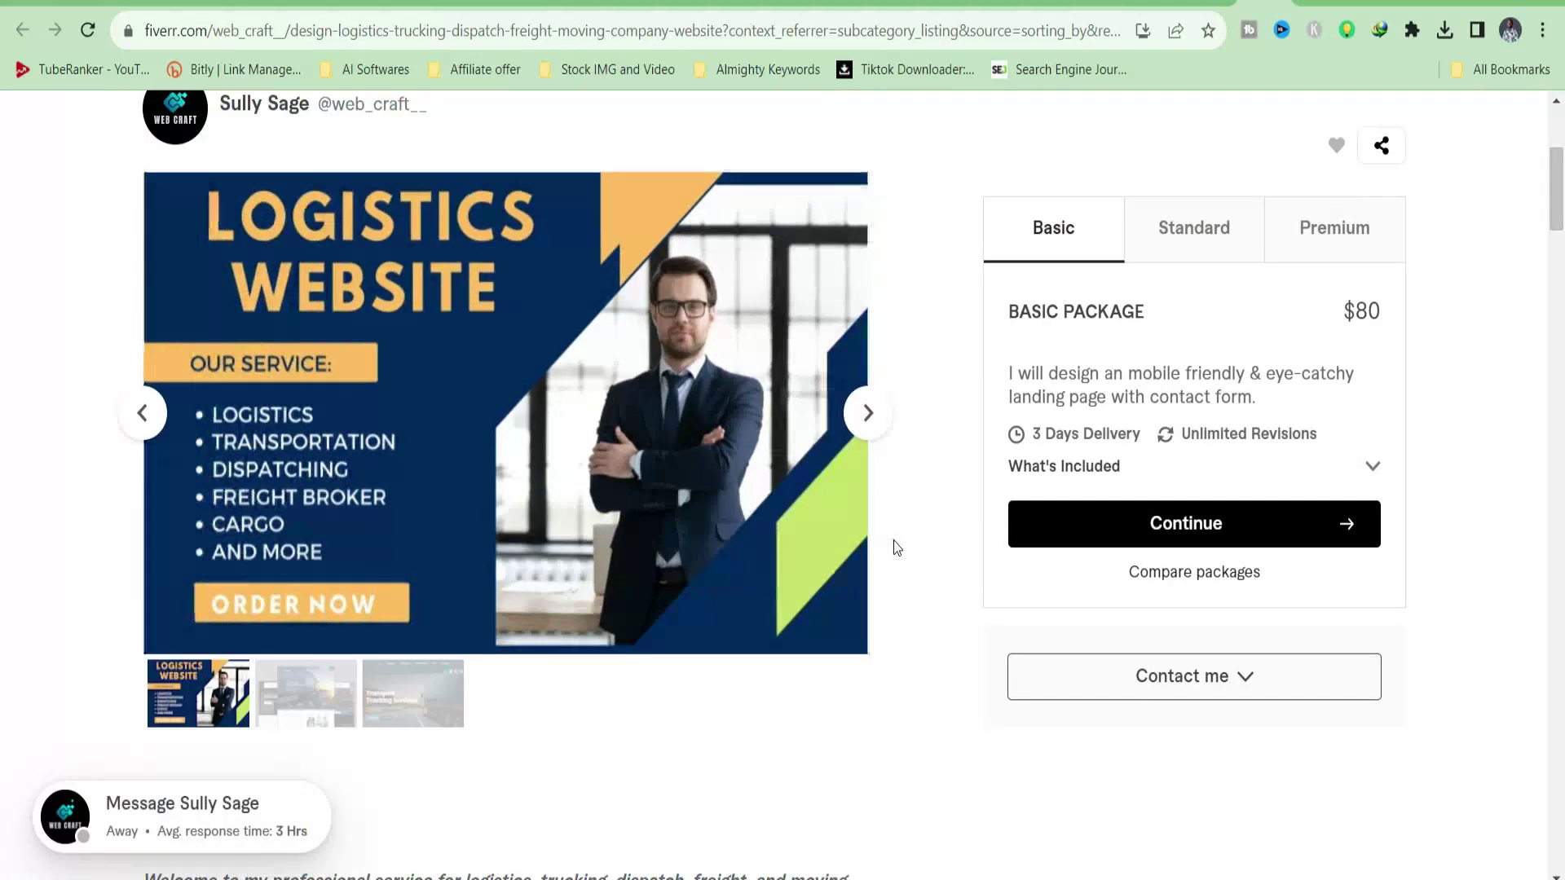
mouse_move(492, 453)
key(super+shift+s)
mouse_move(145, 172)
mouse_down()
mouse_move(436, 399)
mouse_move(867, 652)
mouse_up()
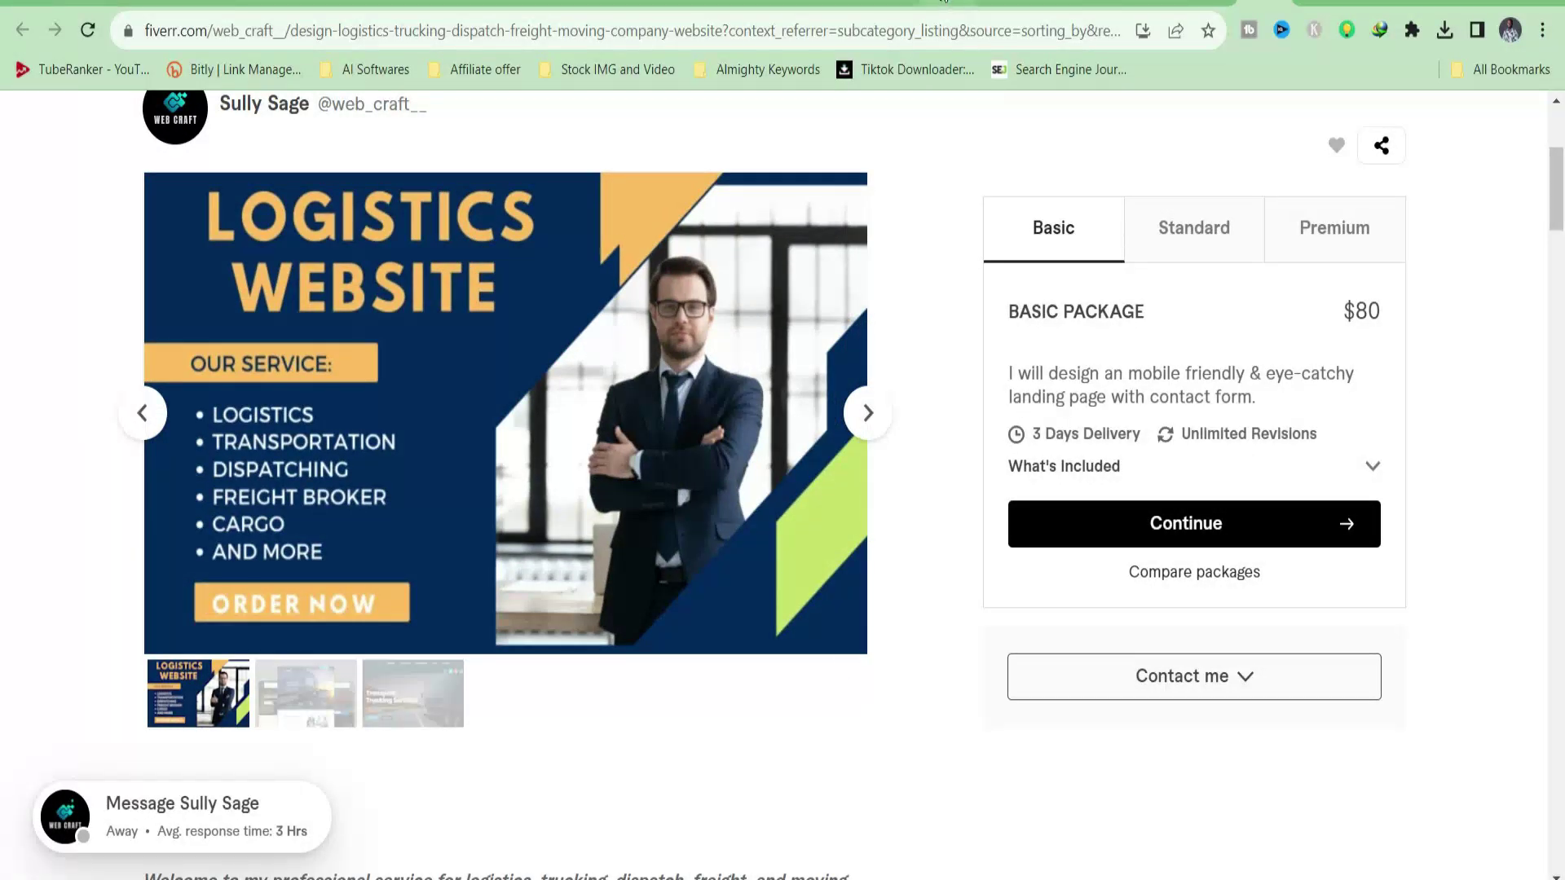
Step: Attach Screenshot 2023-10-01 004214.png from Pictures > Screenshots as the gig image
click(949, 9)
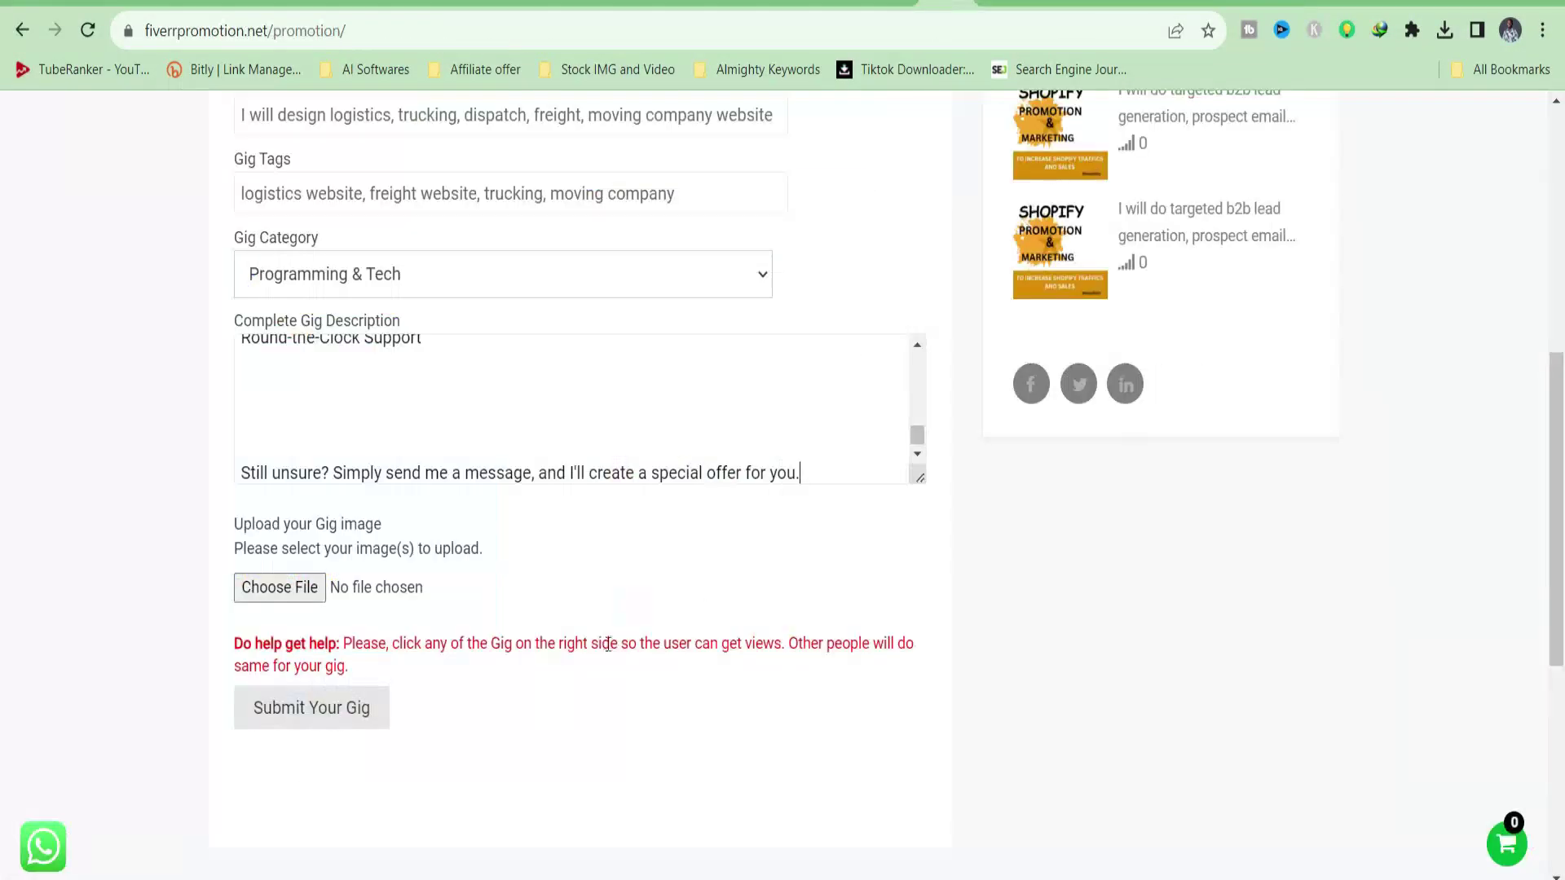
click(283, 595)
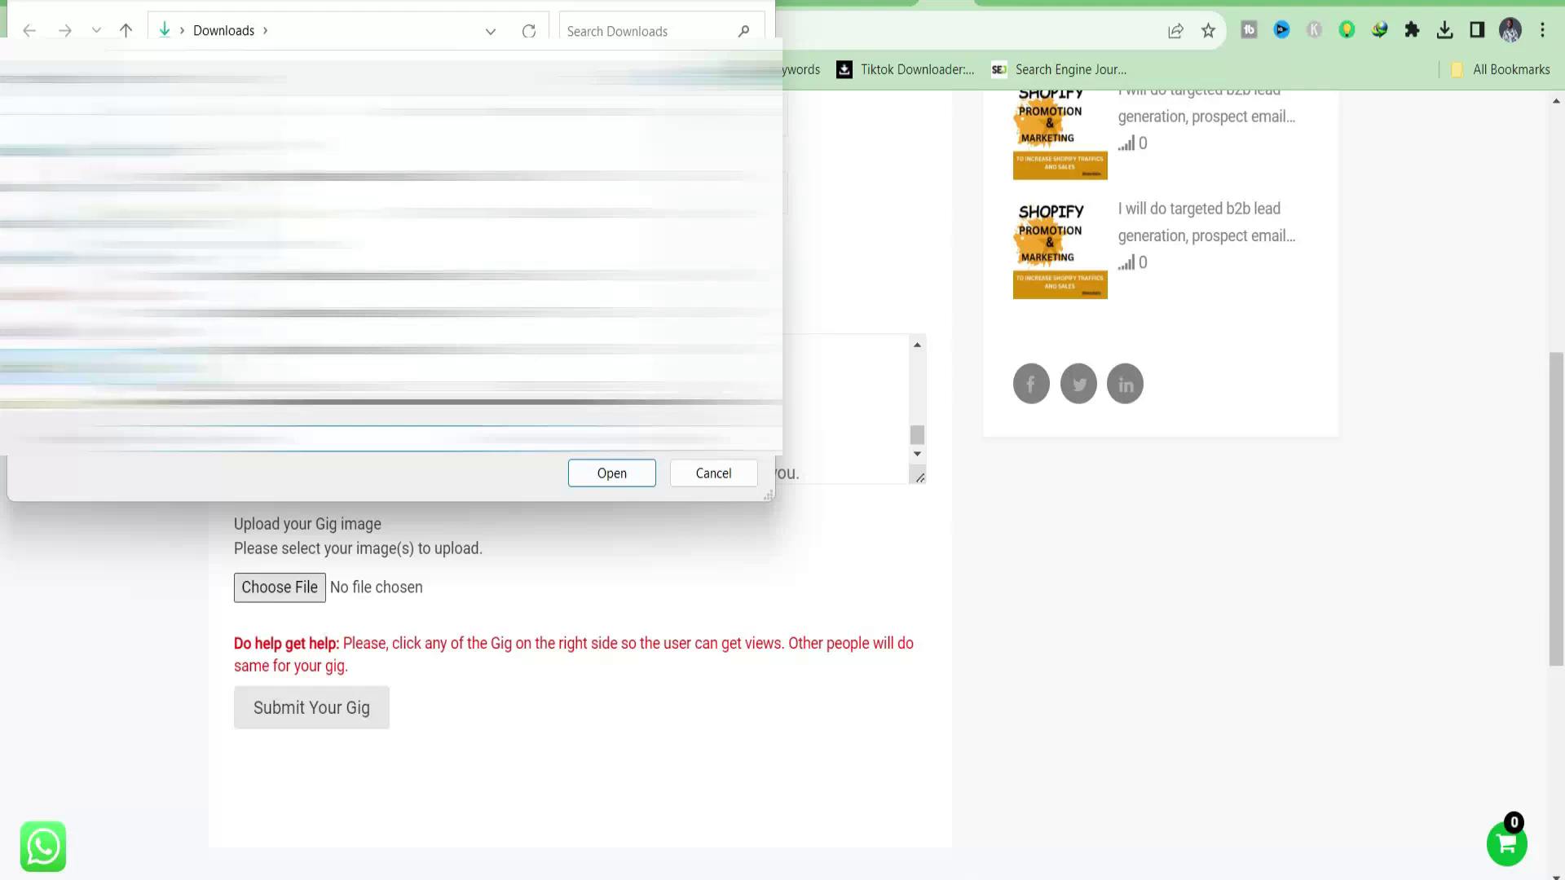
click(81, 375)
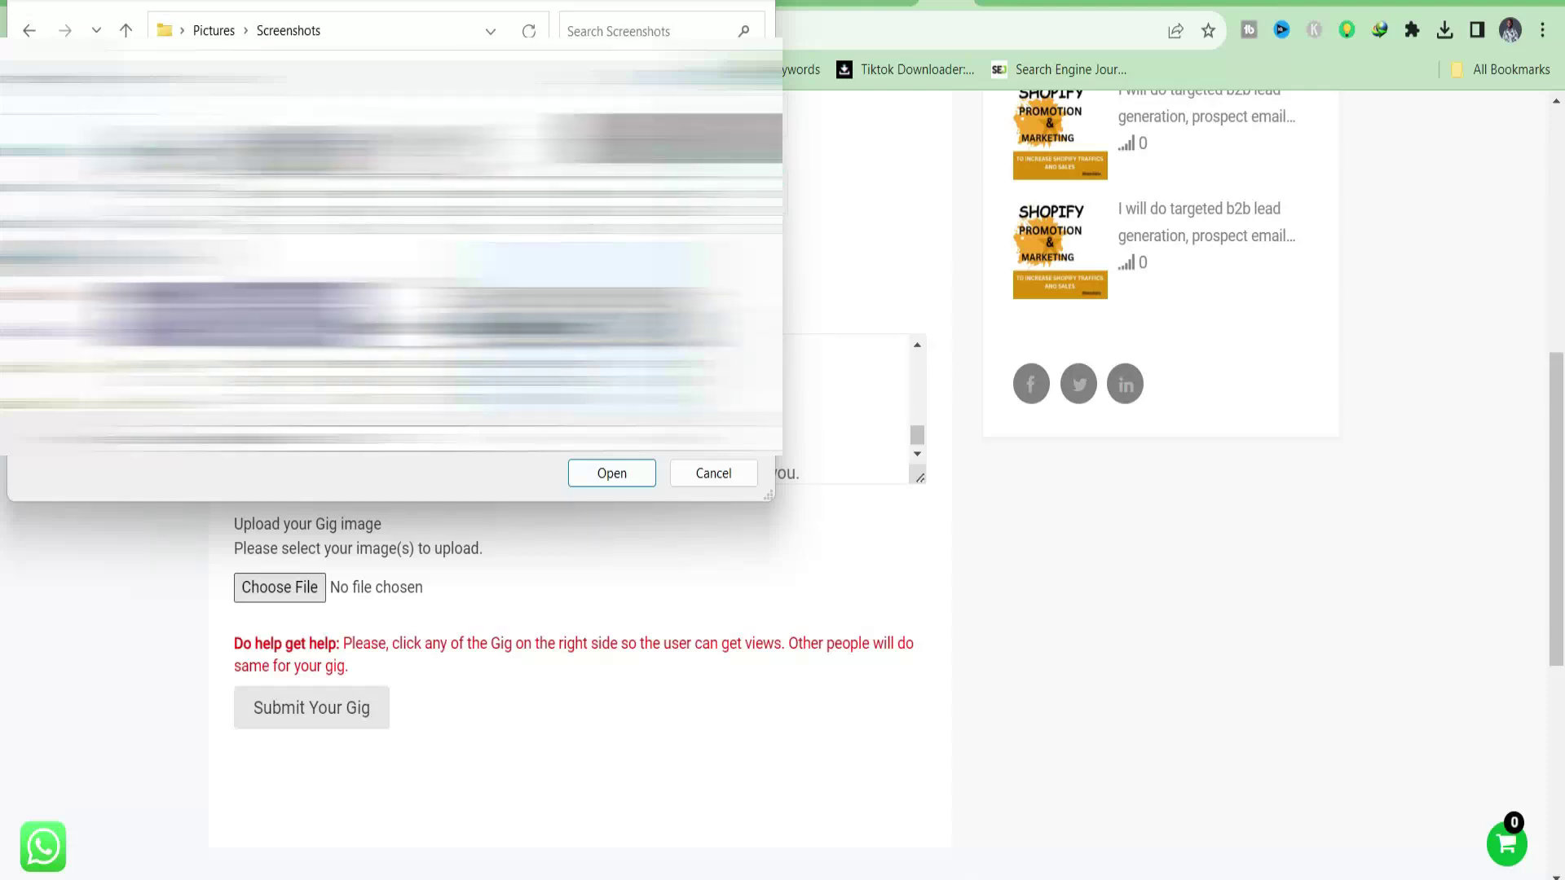
click(612, 479)
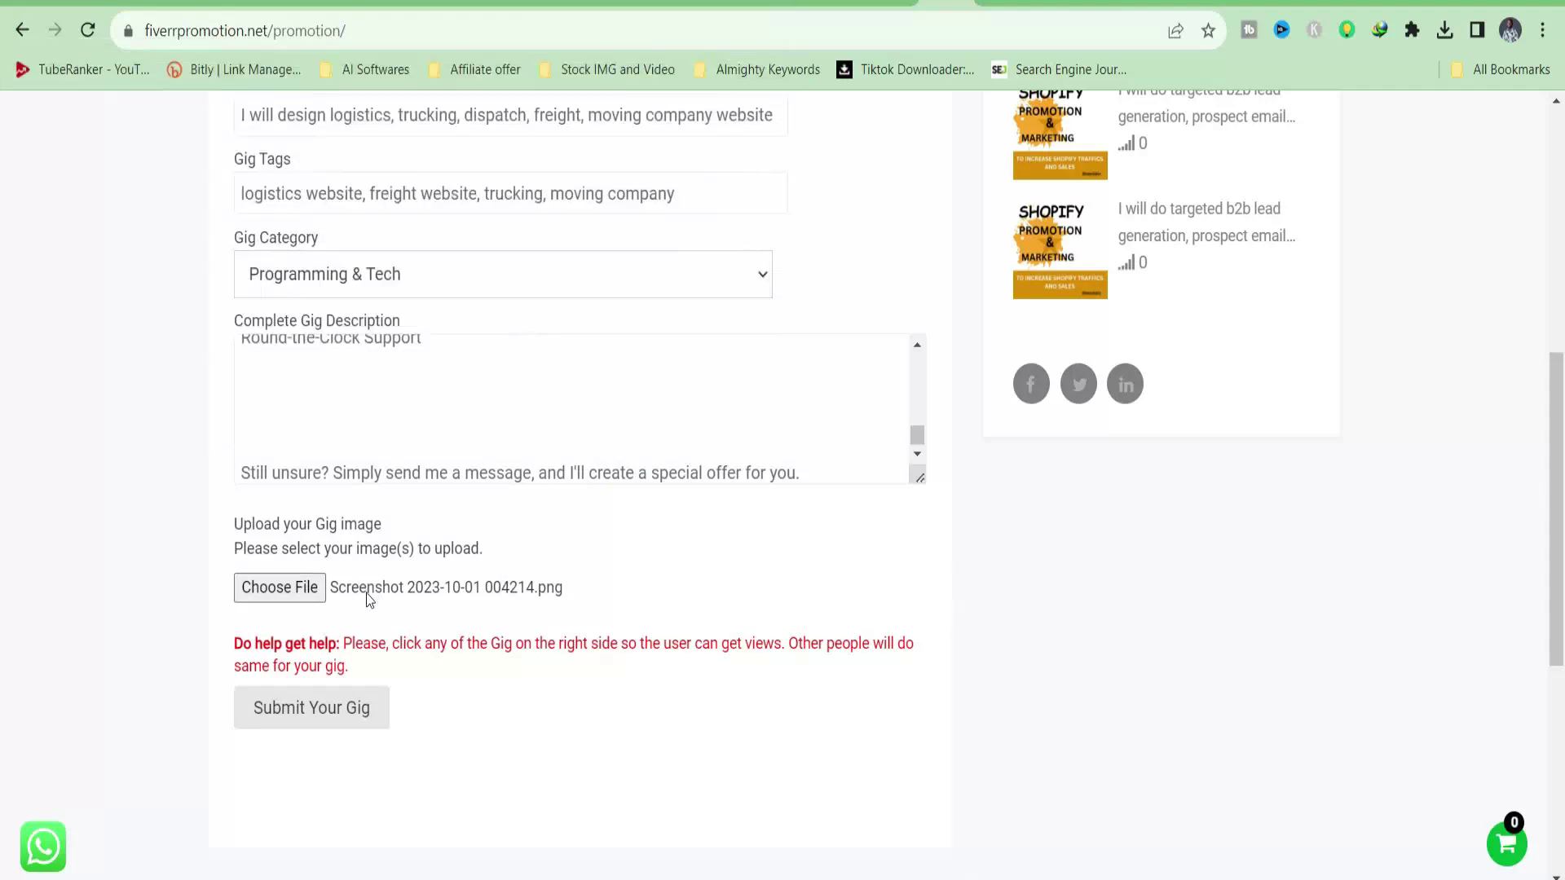
Step: Submit the gig form and start on the Fiverr name field
click(318, 722)
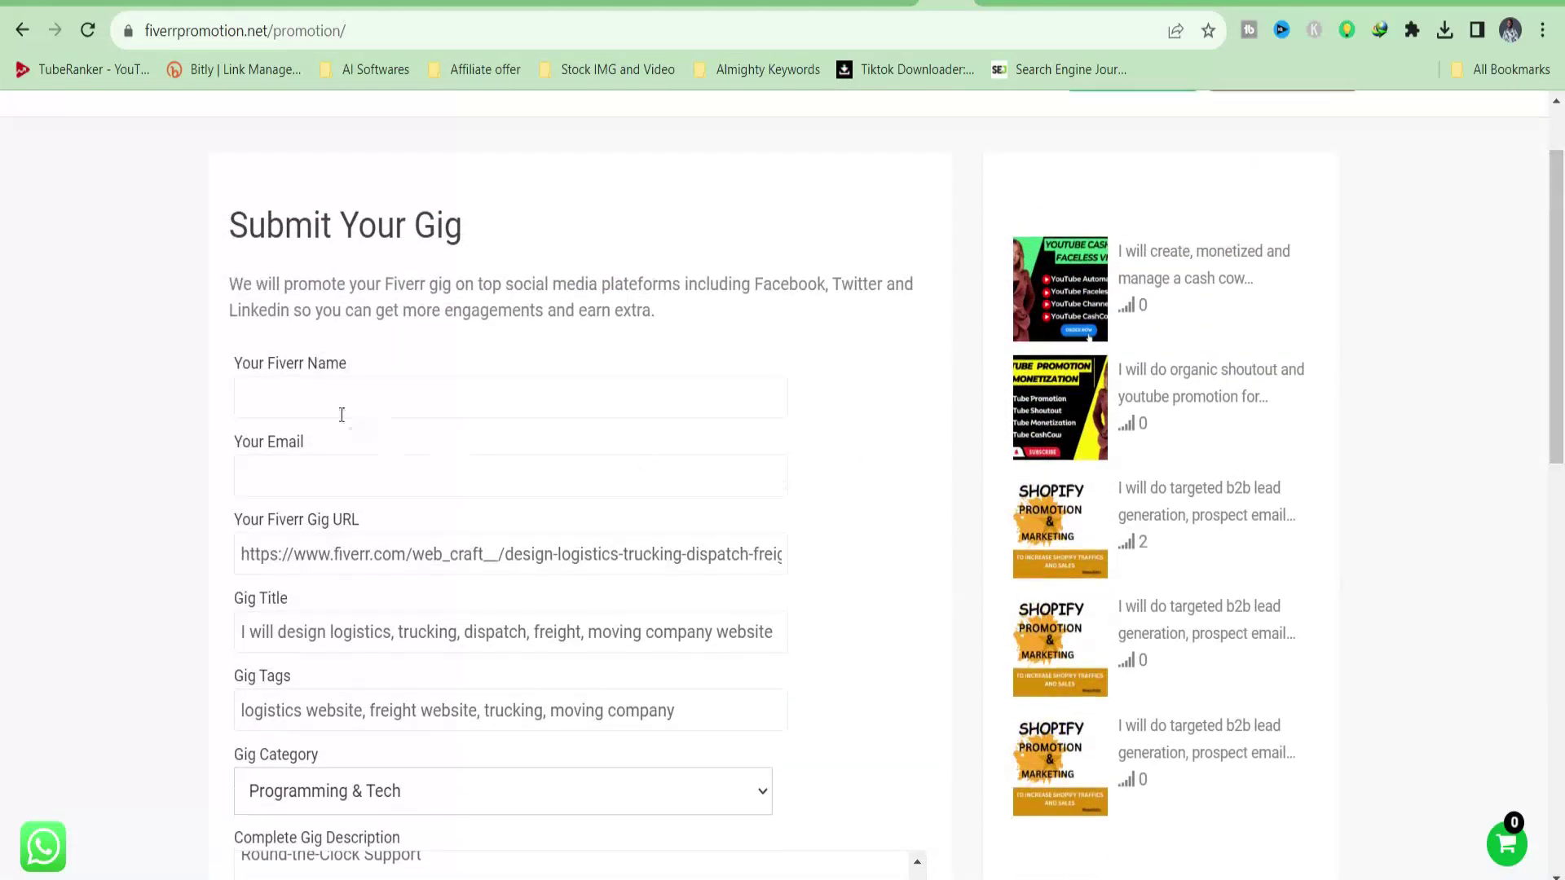
click(334, 409)
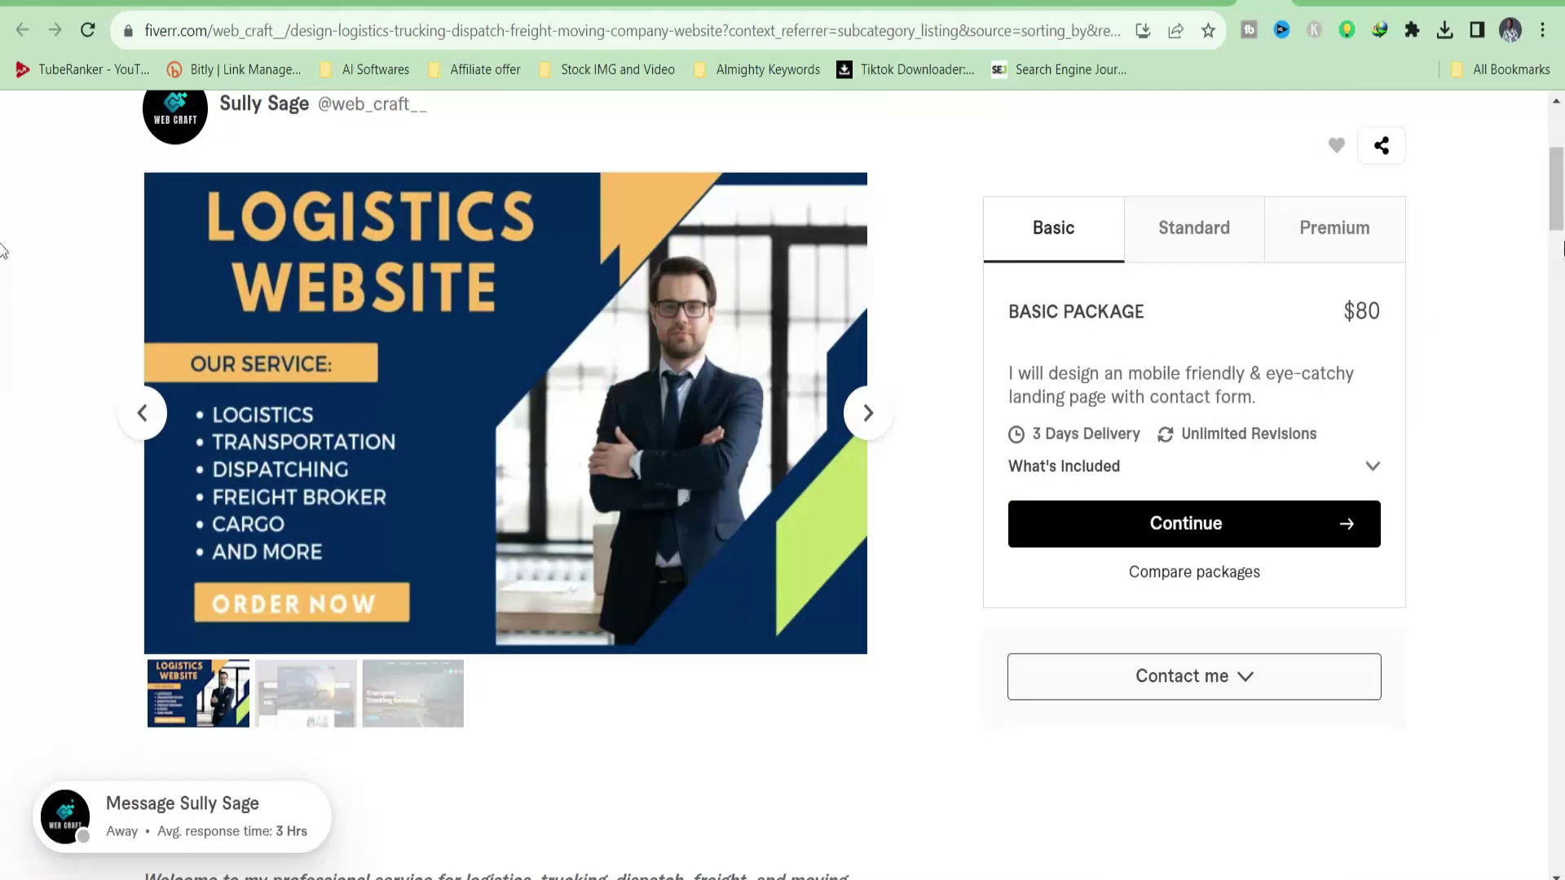
scroll(4, 245, up, 3)
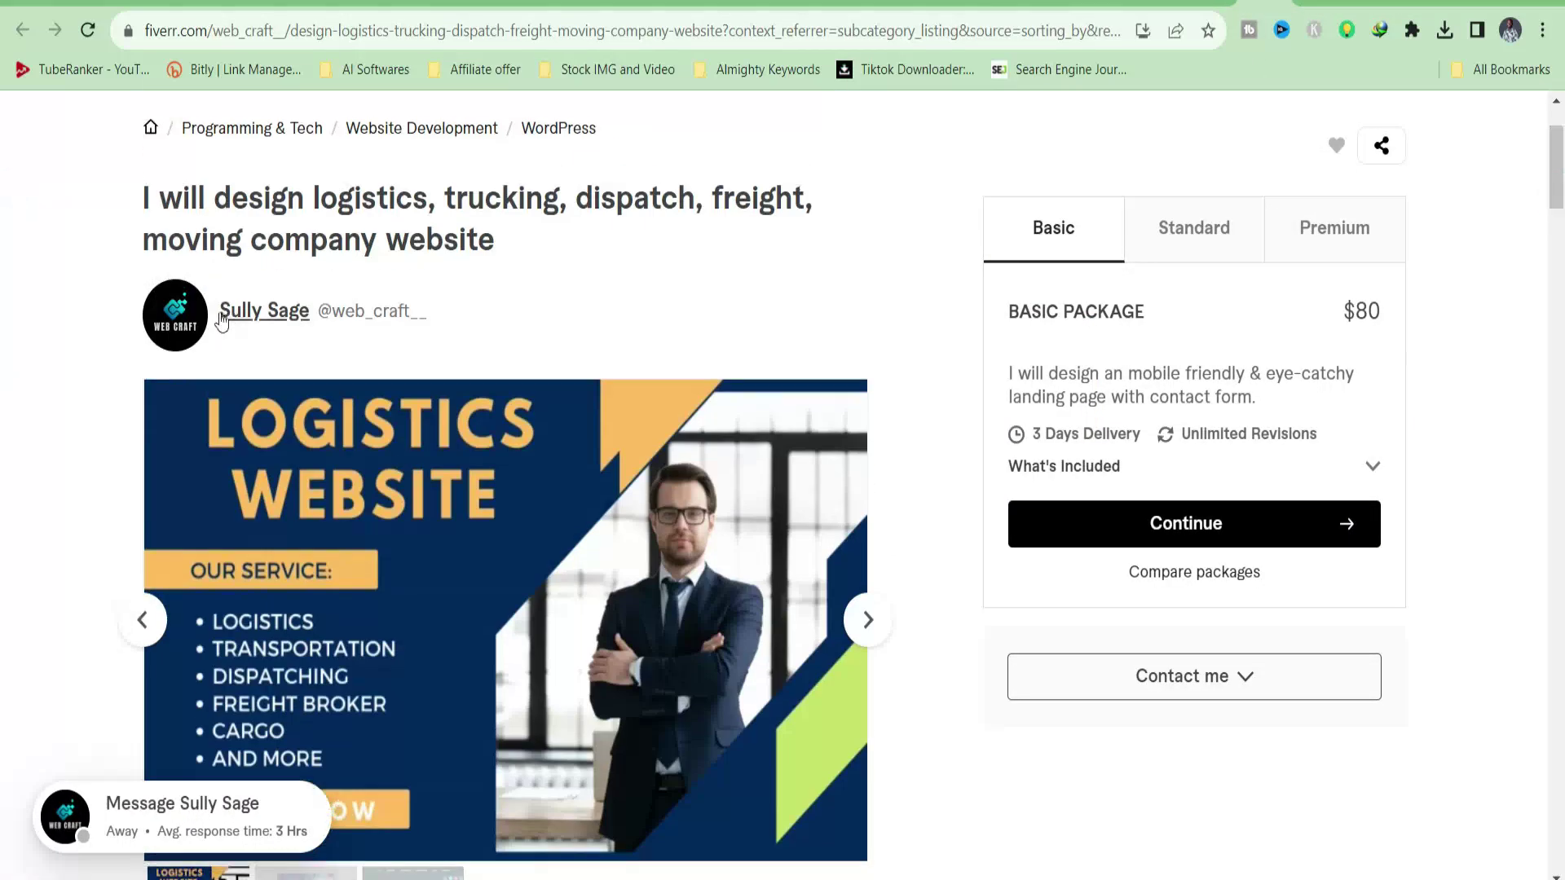
right_click(356, 317)
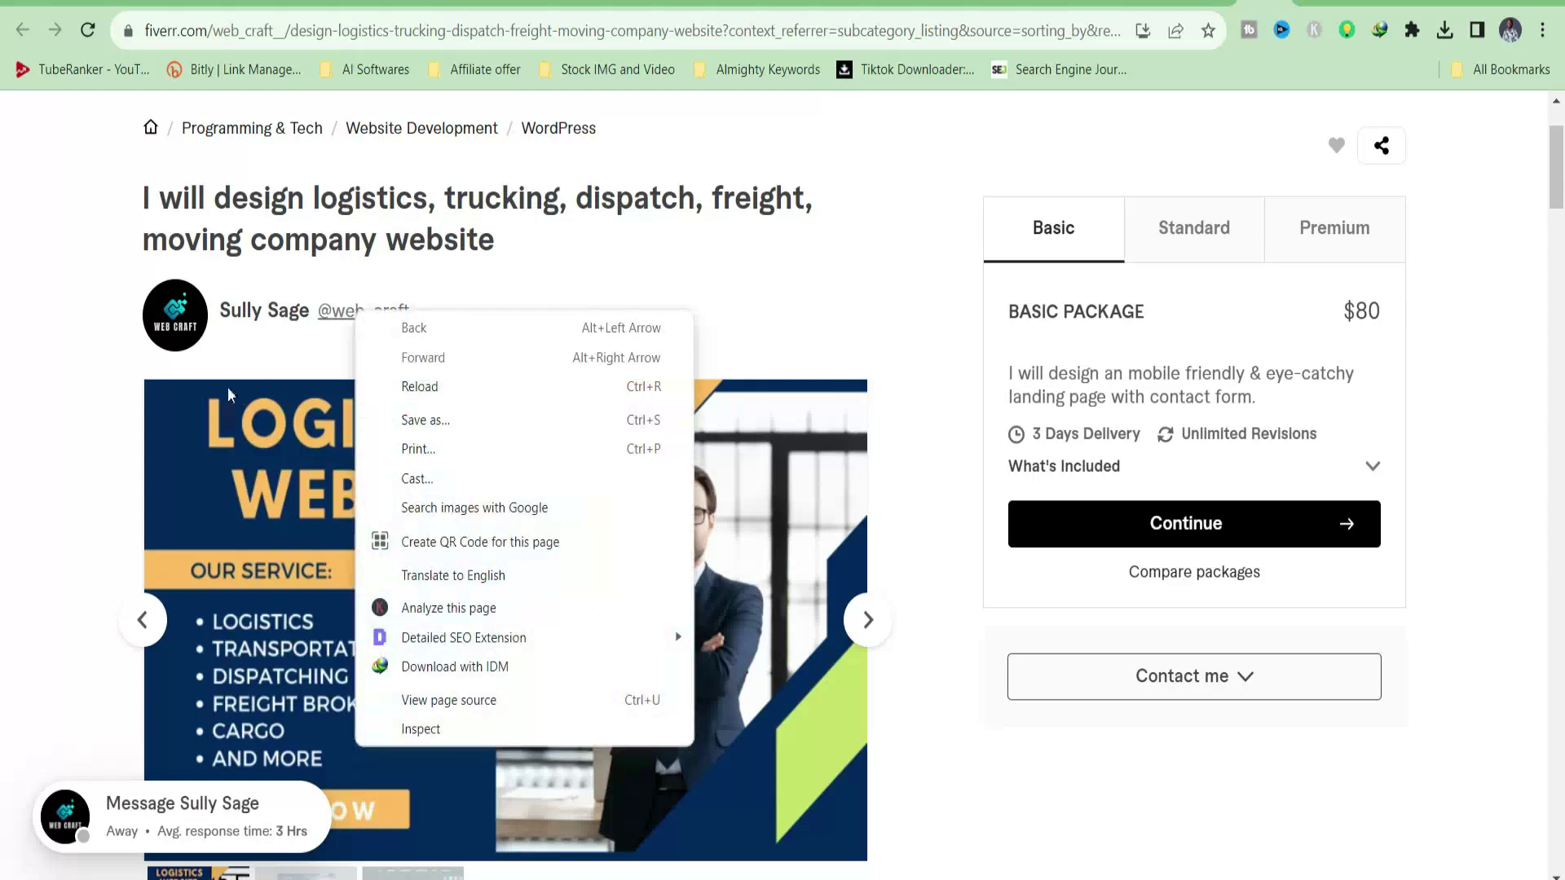
click(98, 355)
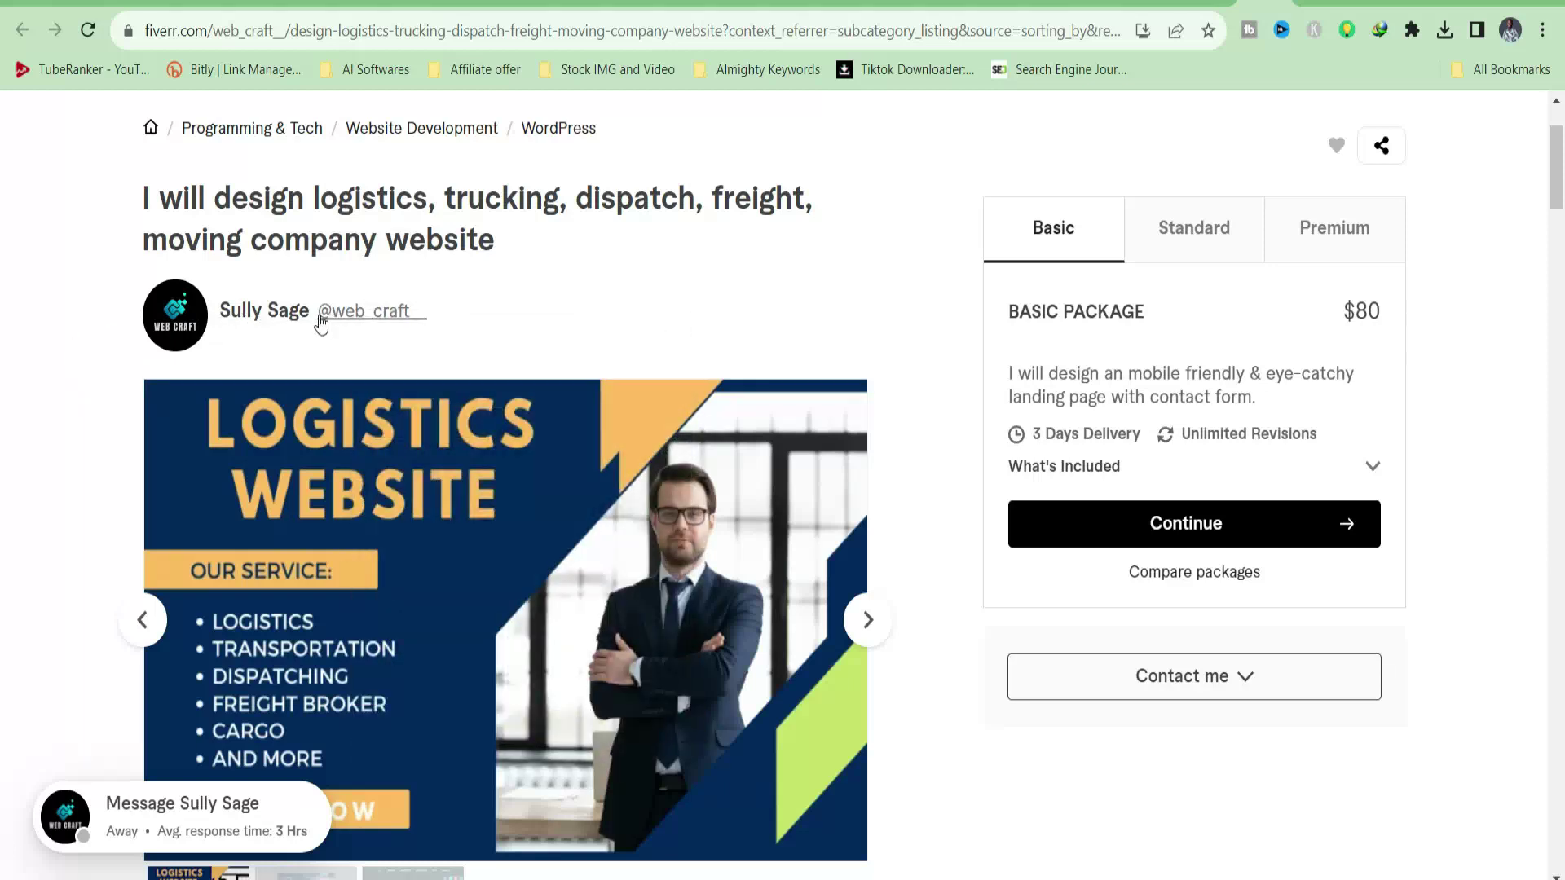
Step: Copy the seller's display name from the gig page into Your Fiverr Name
drag(1561, 202, 1561, 384)
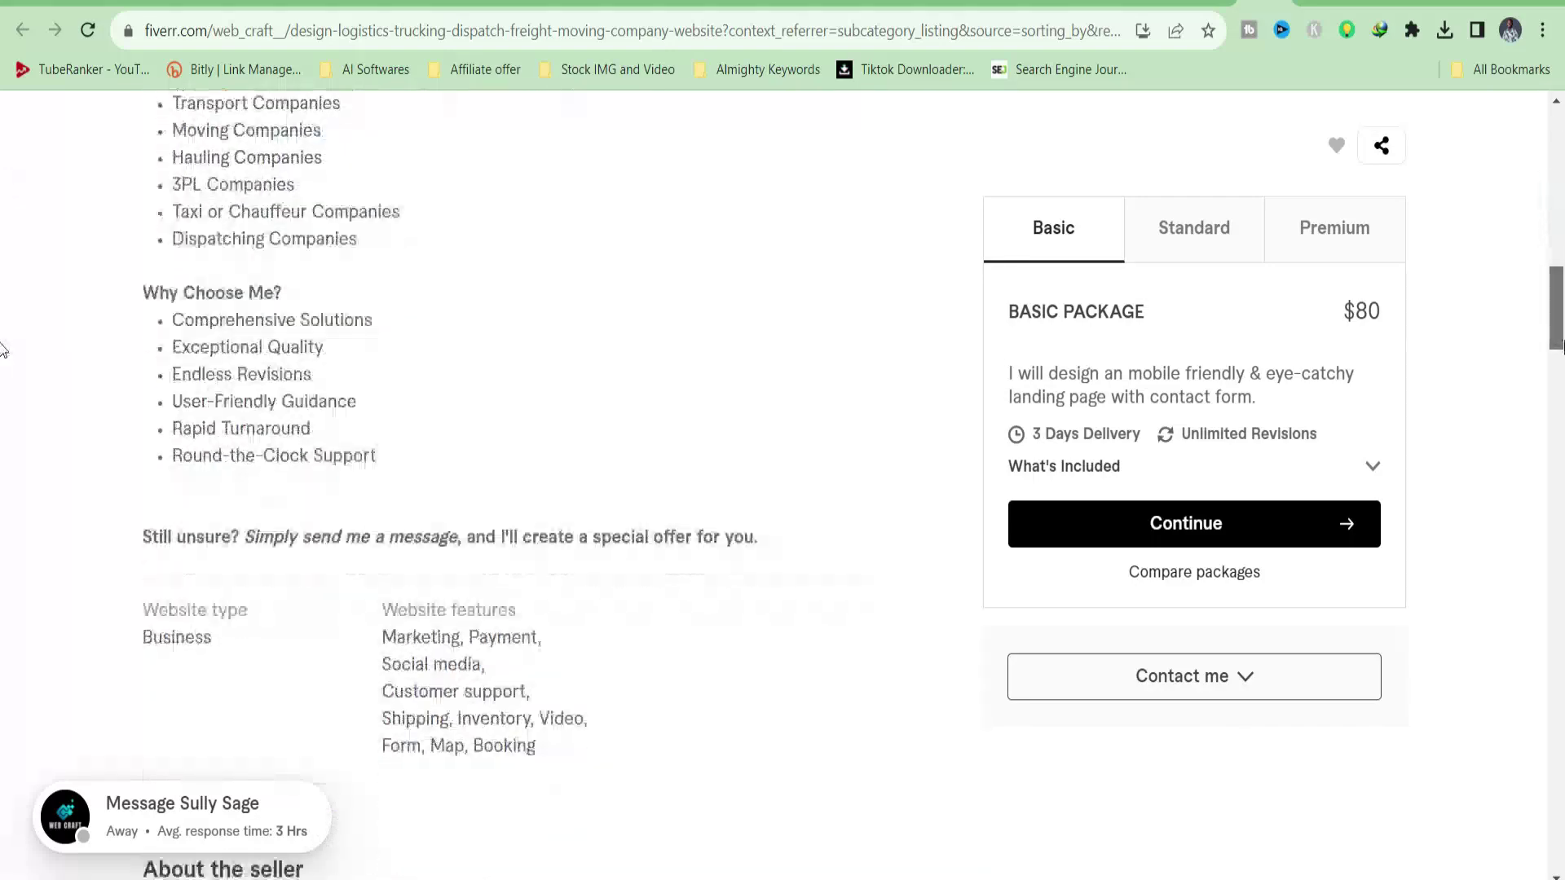
drag(472, 569, 369, 572)
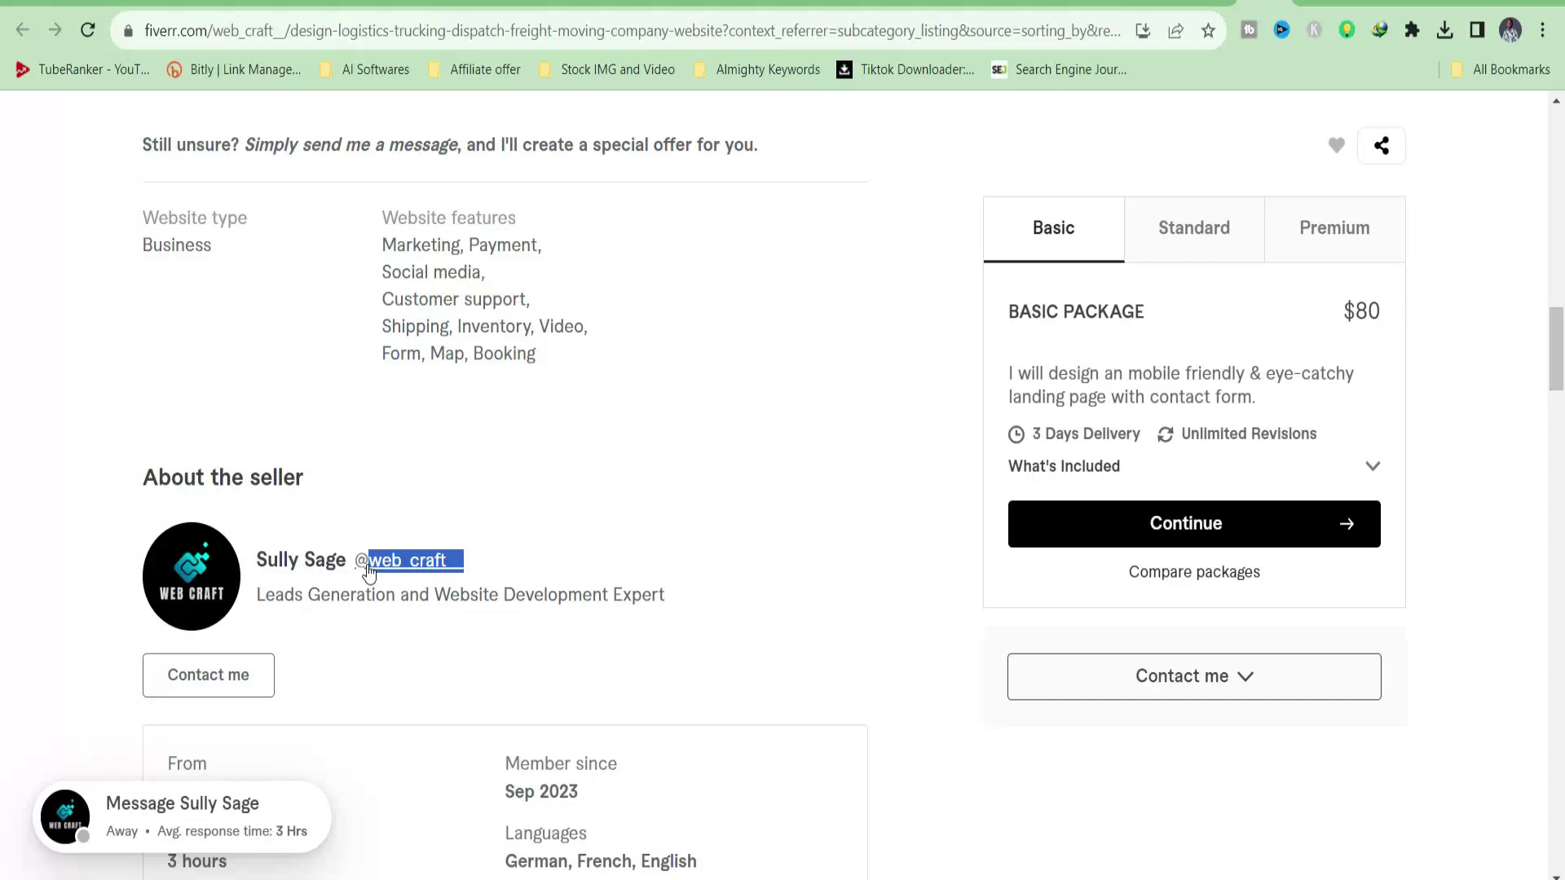
click(946, 9)
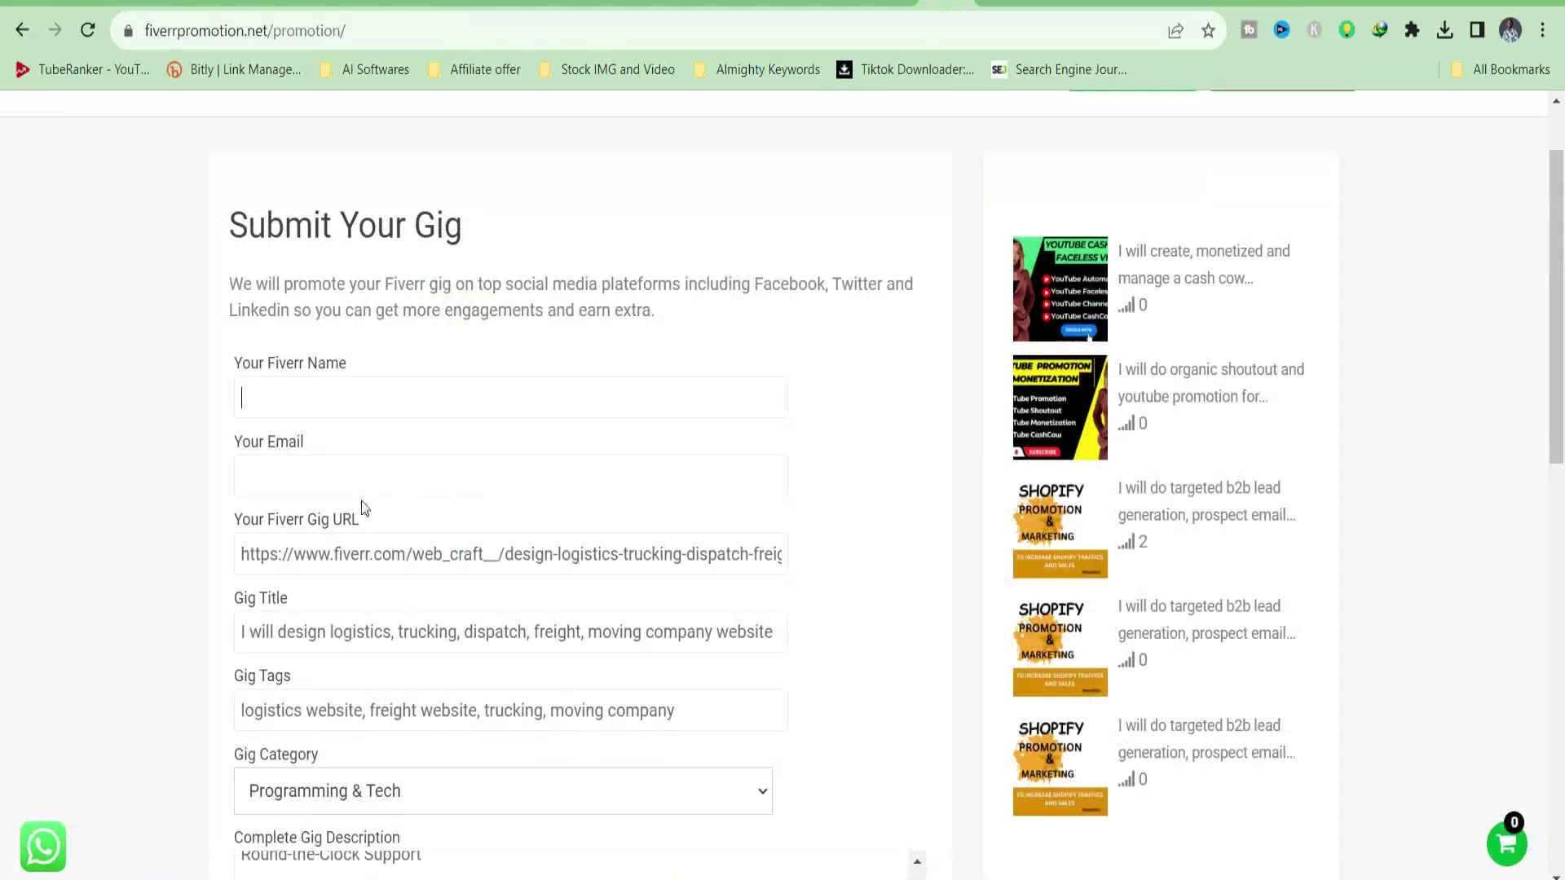
click(319, 403)
click(1259, 6)
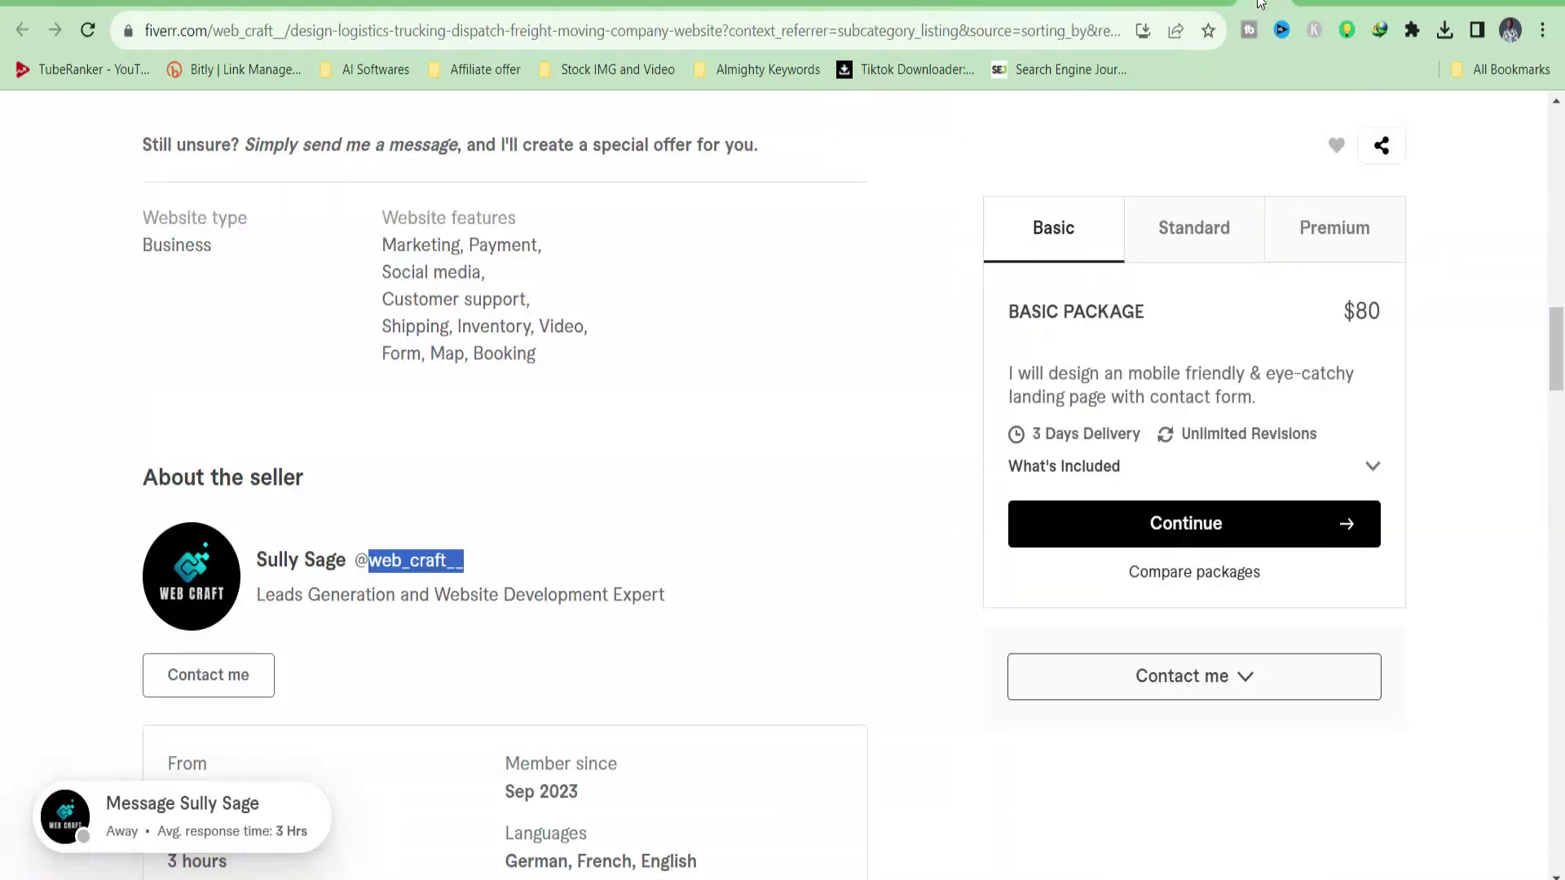
drag(258, 562, 346, 563)
key(ctrl+c)
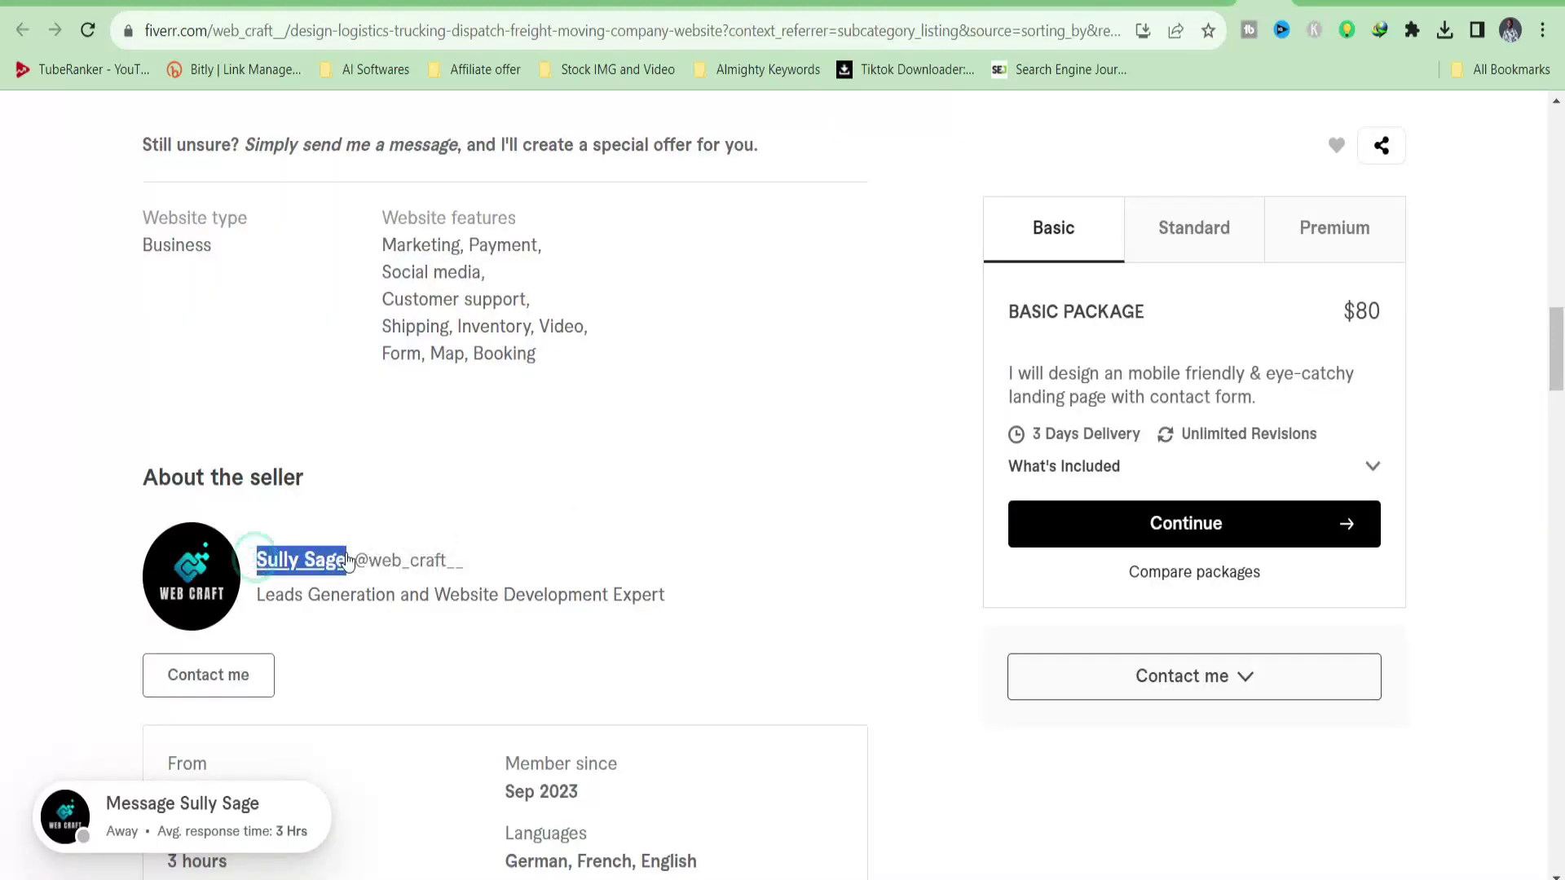
click(950, 4)
key(ctrl+v)
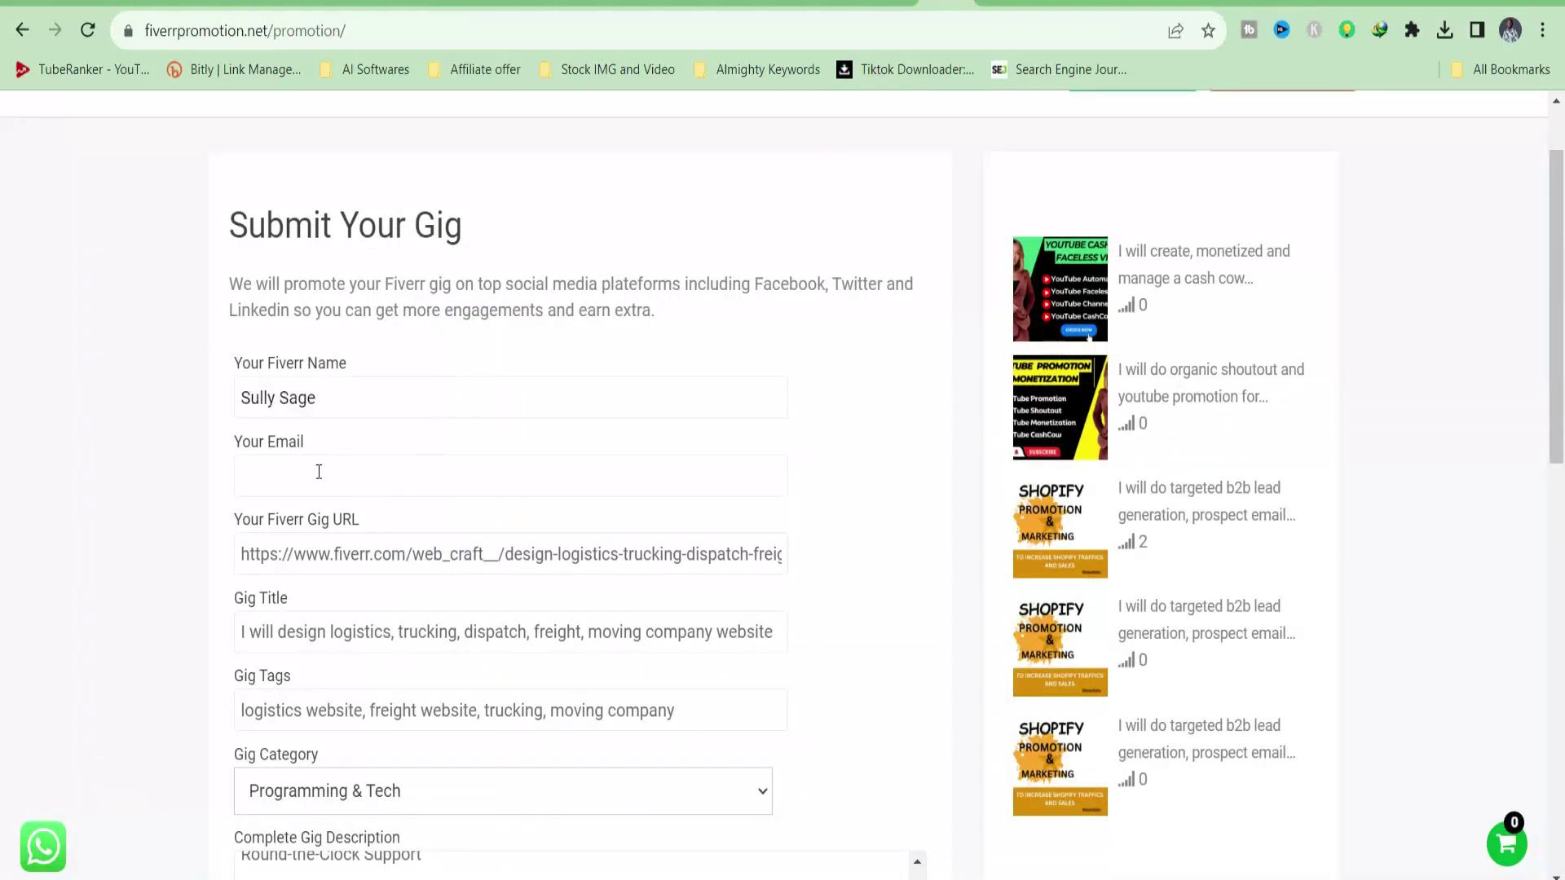
click(317, 472)
key(ctrl+v)
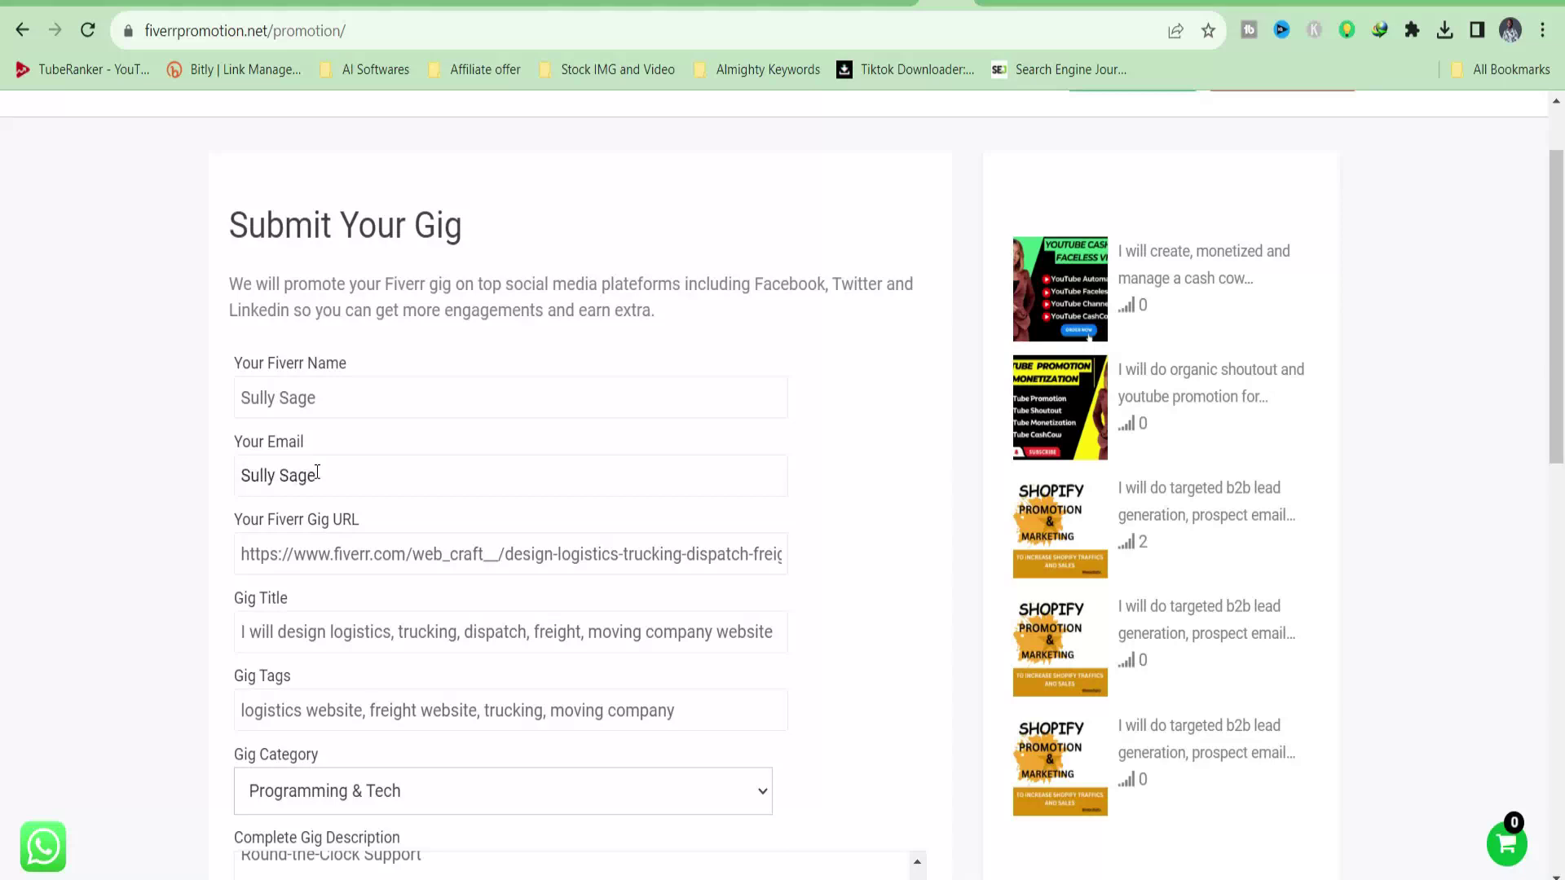
text(@gmail.com)
click(281, 475)
key(BackSpace)
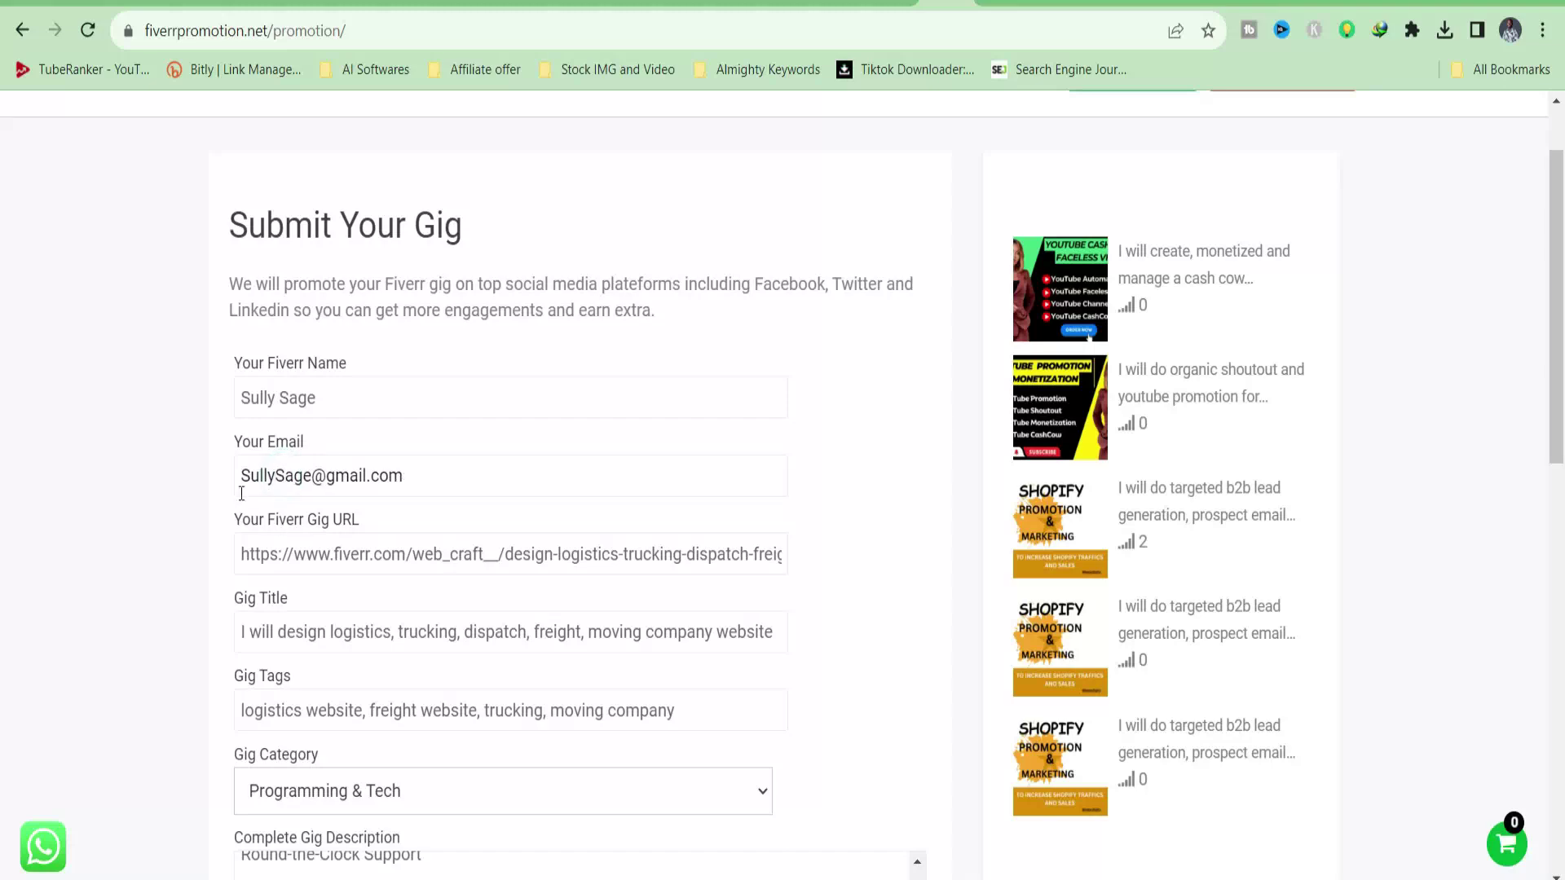
Step: Submit the filled gig form and see it rejected for image width over 800 pixels
click(226, 484)
scroll(1, 351, down, 5)
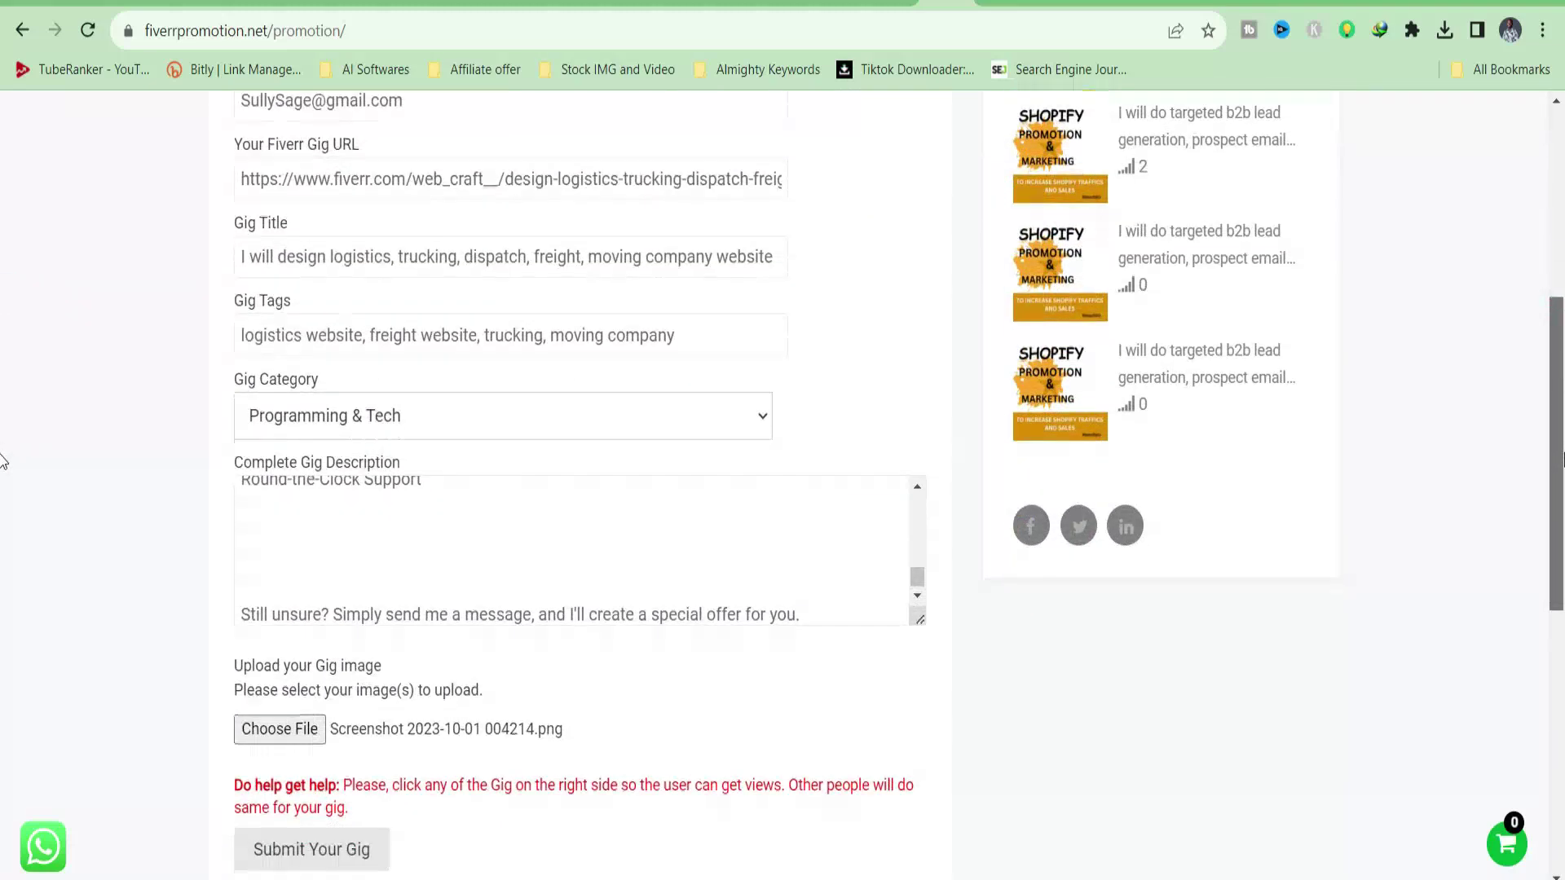
scroll(1, 473, down, 1)
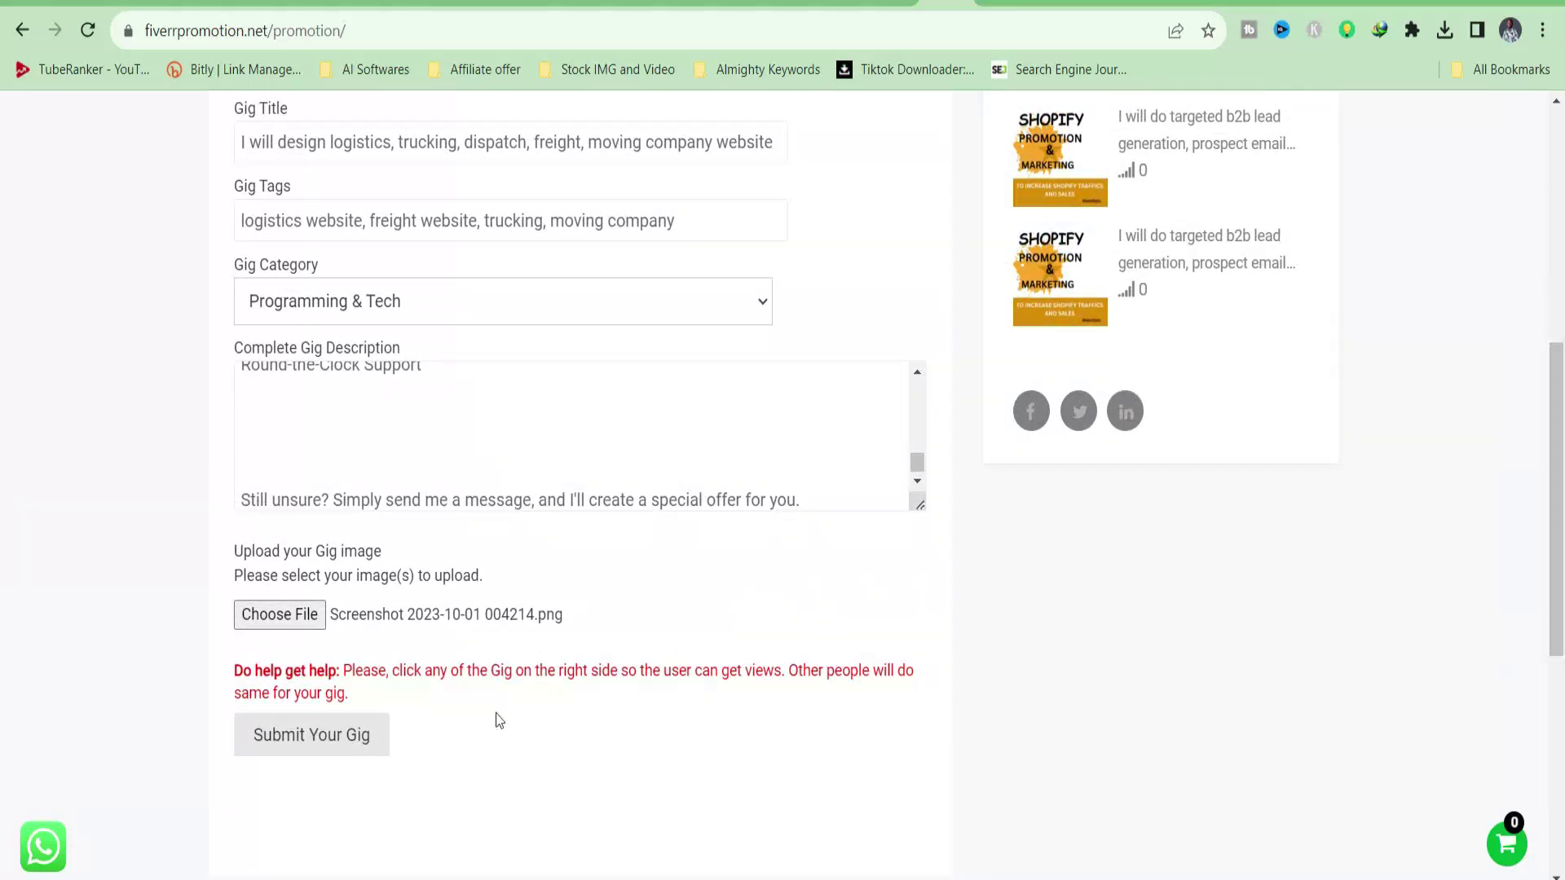
click(311, 742)
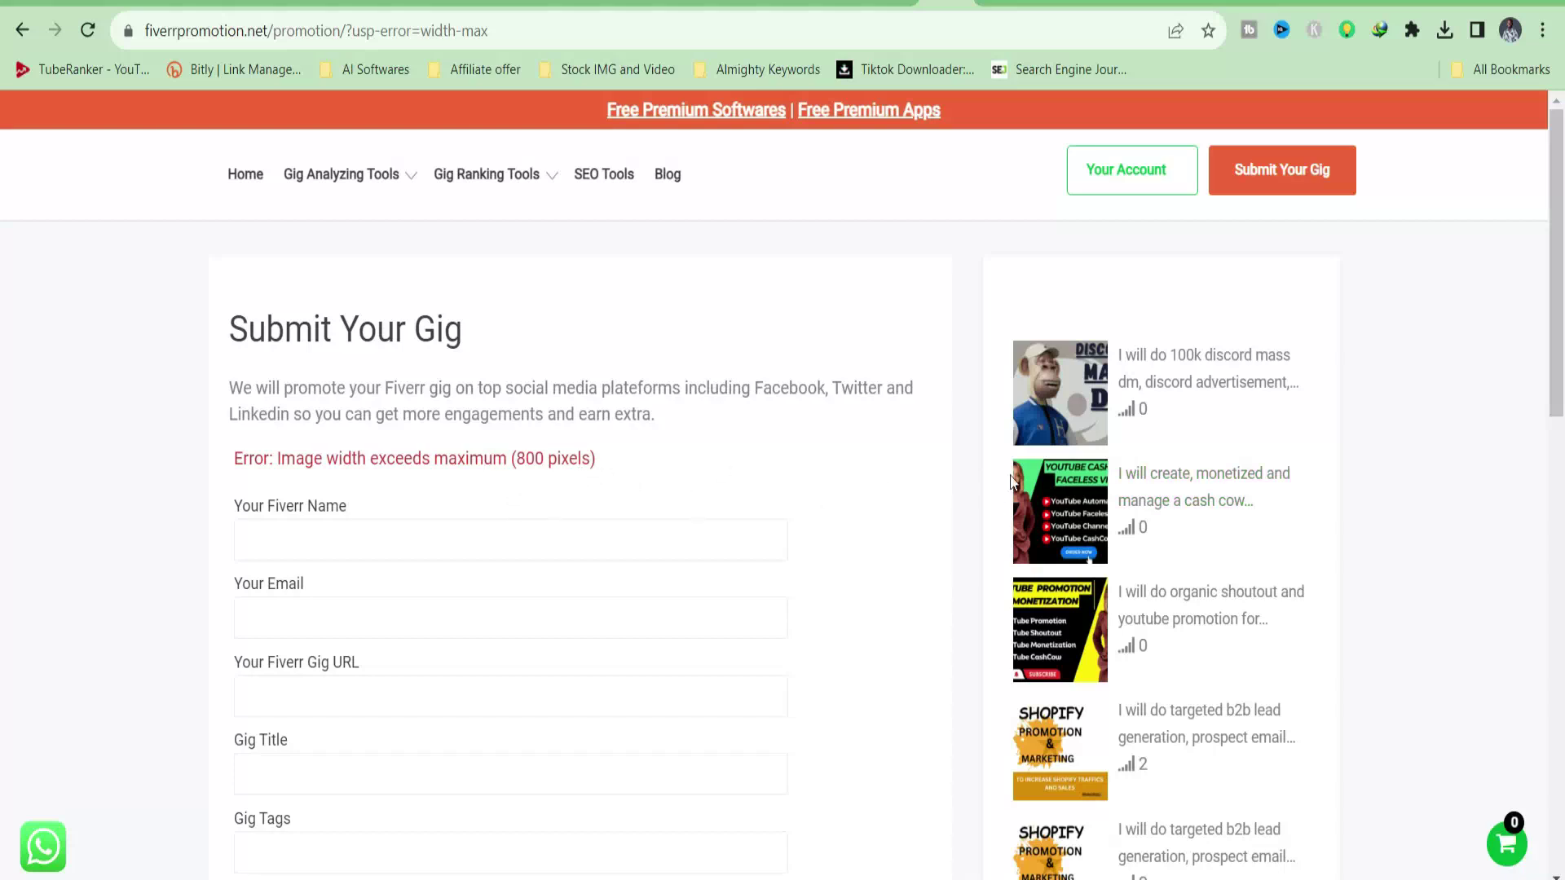
drag(1559, 371, 1564, 436)
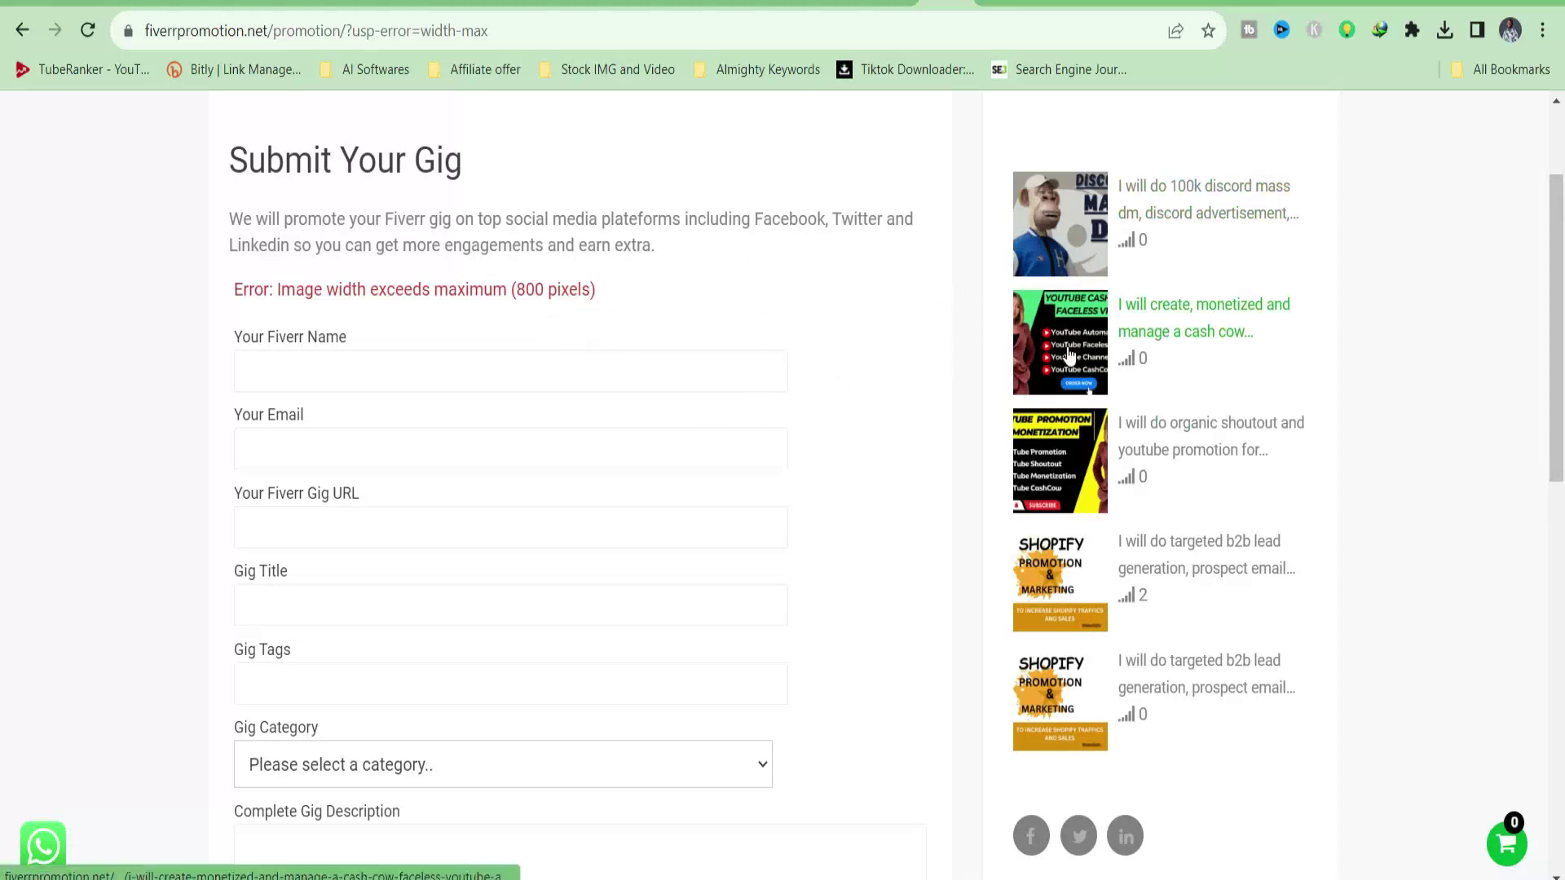
scroll(4, 407, up, 1)
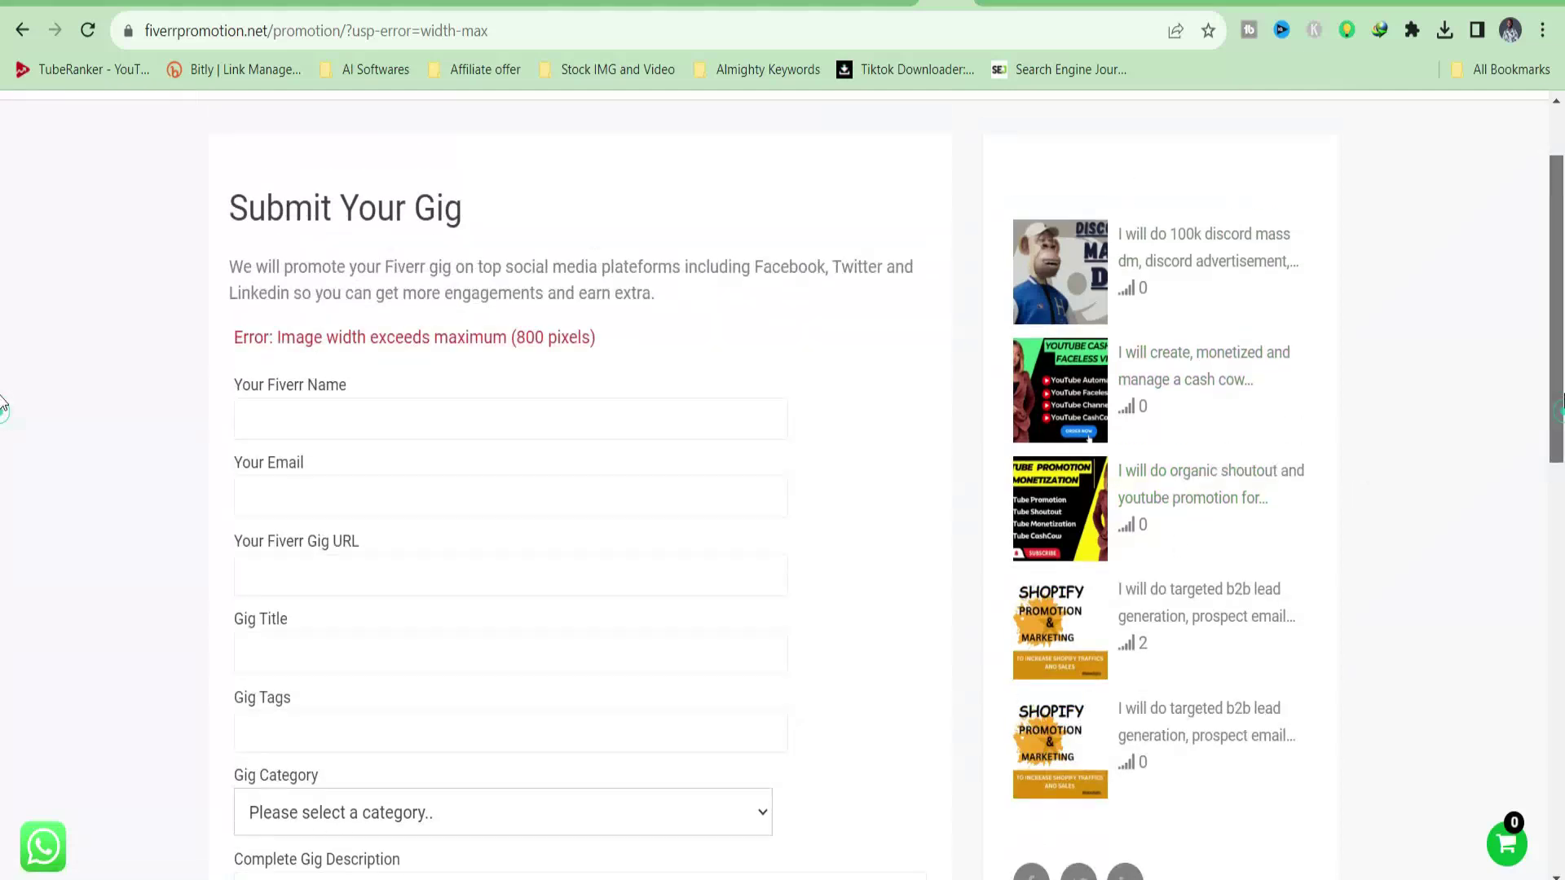
Step: Open the first sidebar gig, the 100k Discord mass DM listing, in a new tab
right_click(1168, 236)
click(1226, 249)
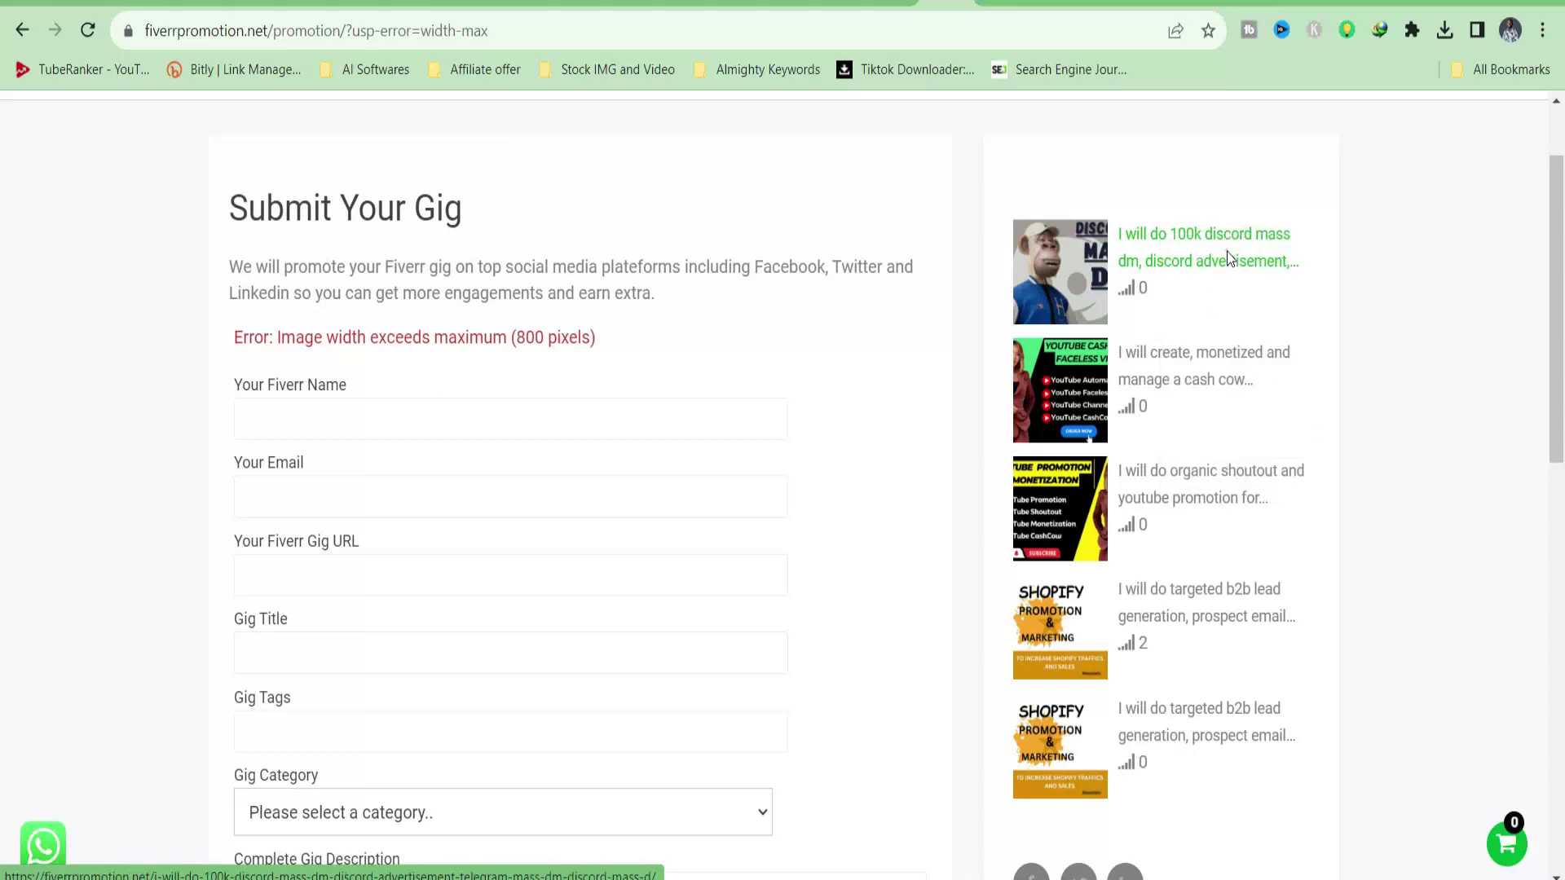
click(957, 17)
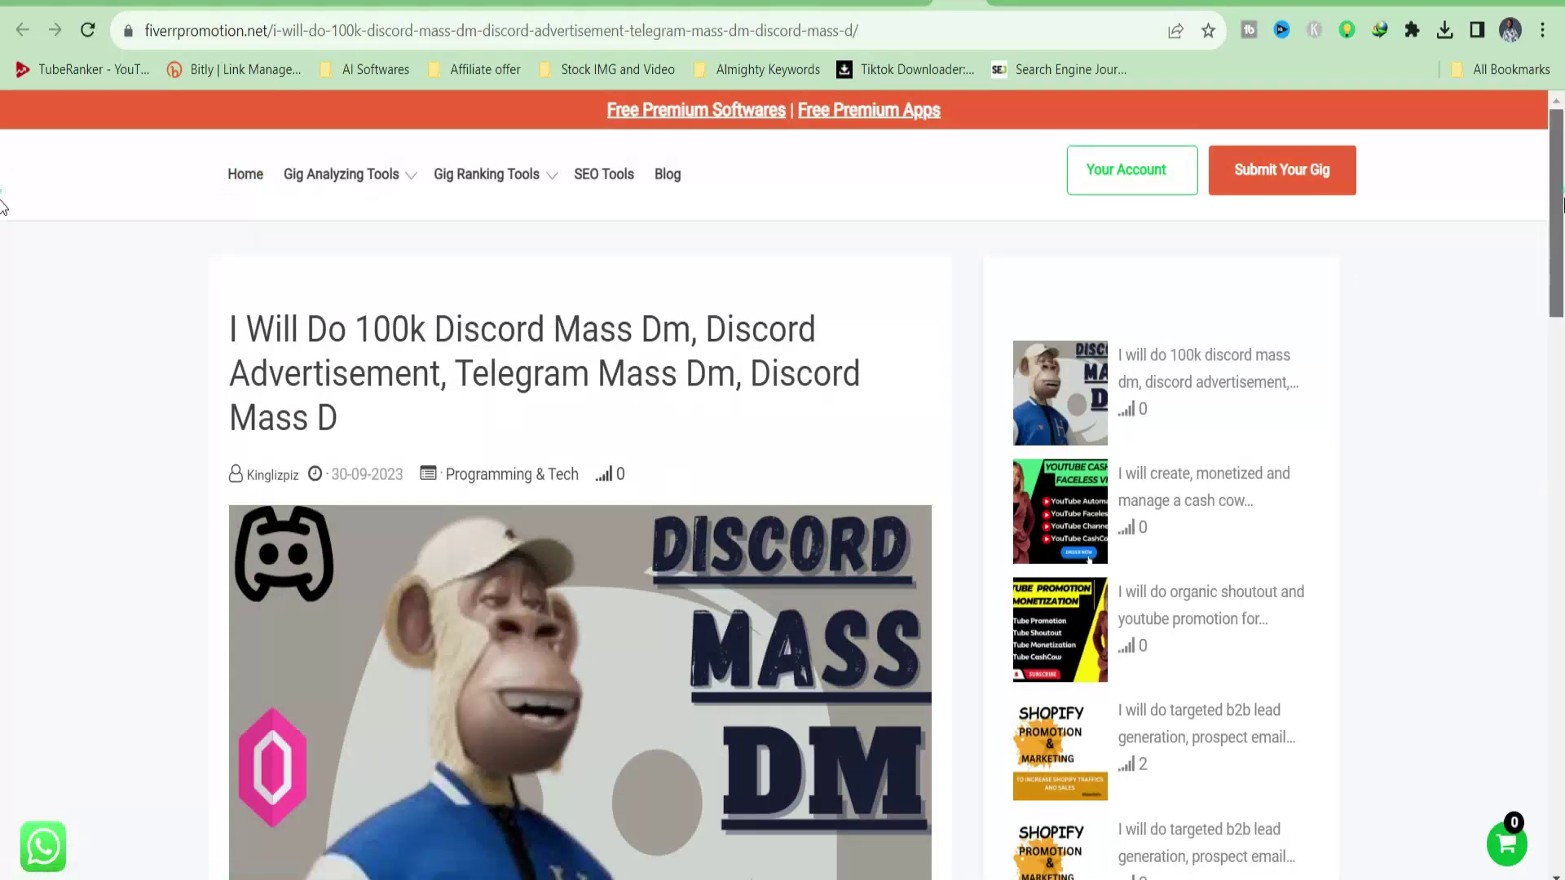
Step: Read through the Discord mass DM listing's description and its Discord and telegram tags
scroll(4, 212, down, 1)
drag(1563, 210, 1563, 432)
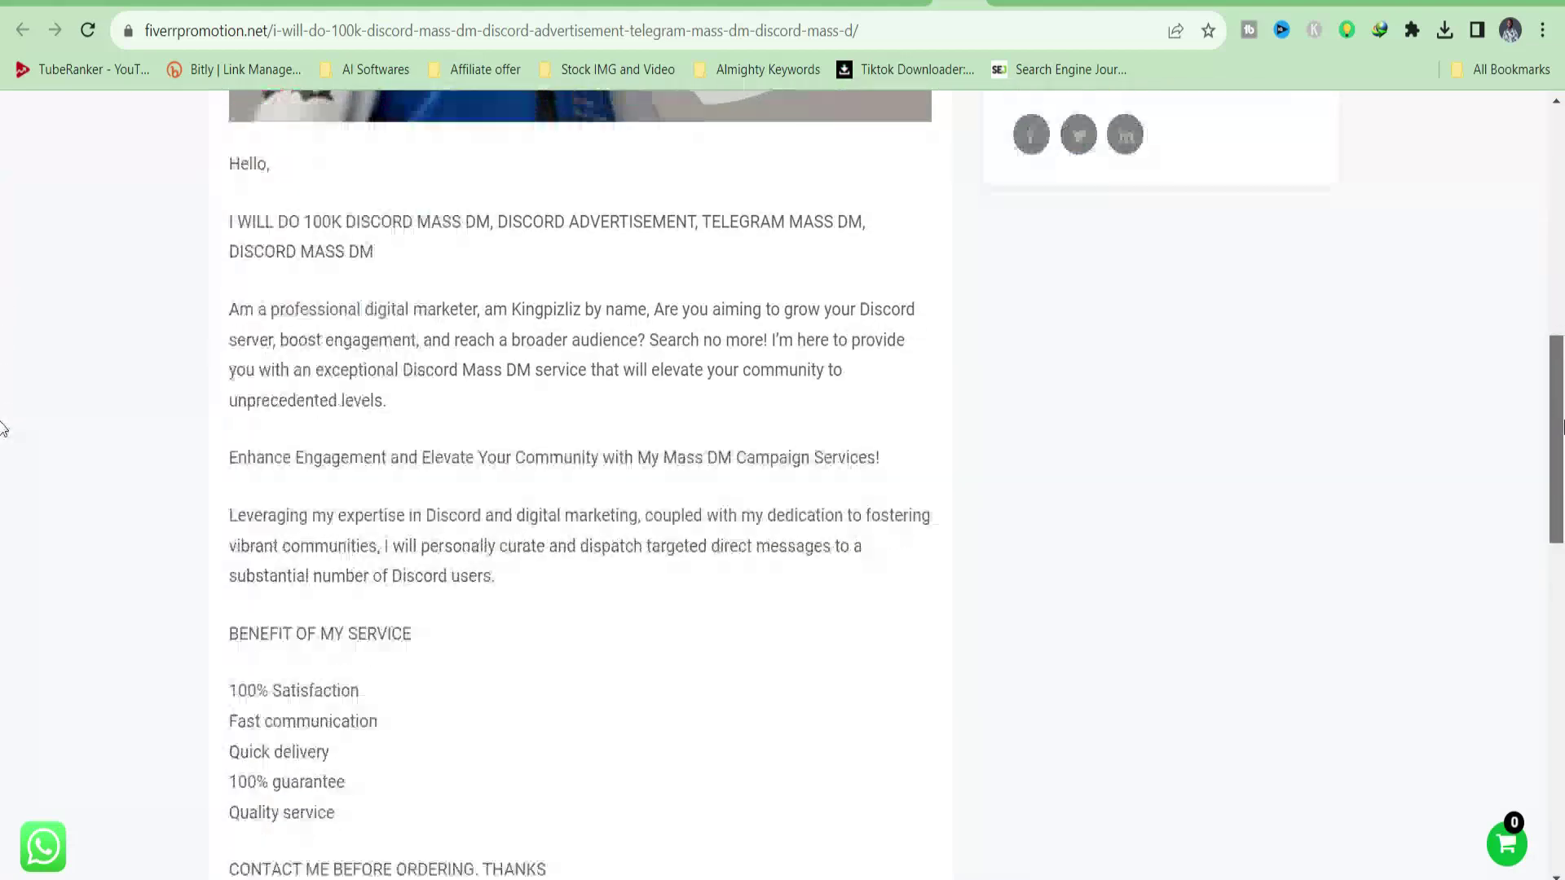
scroll(4, 432, down, 4)
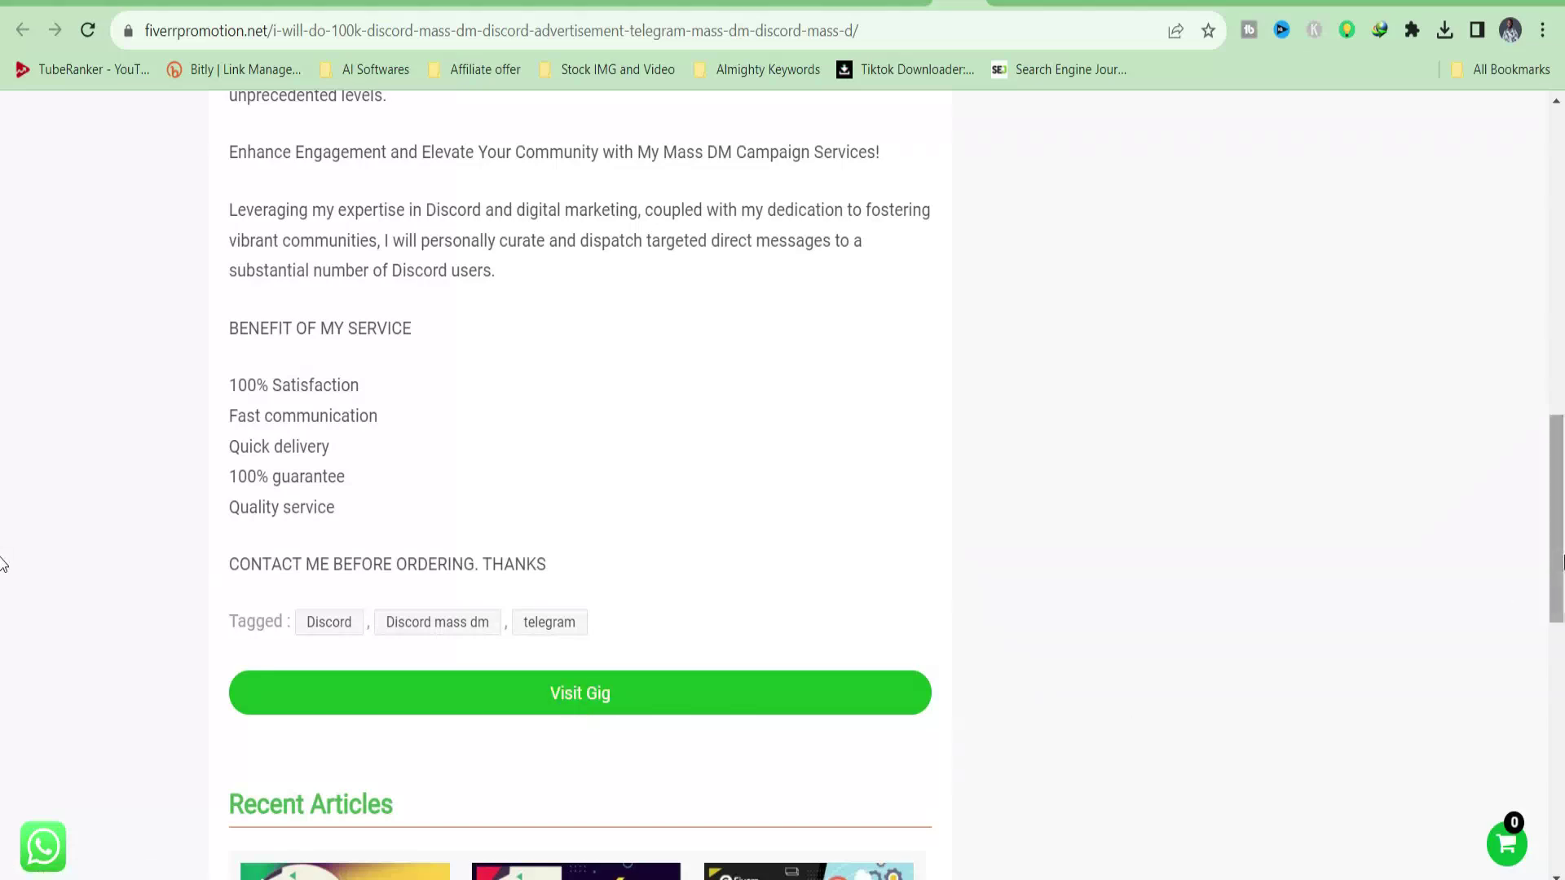
drag(1562, 563, 1562, 641)
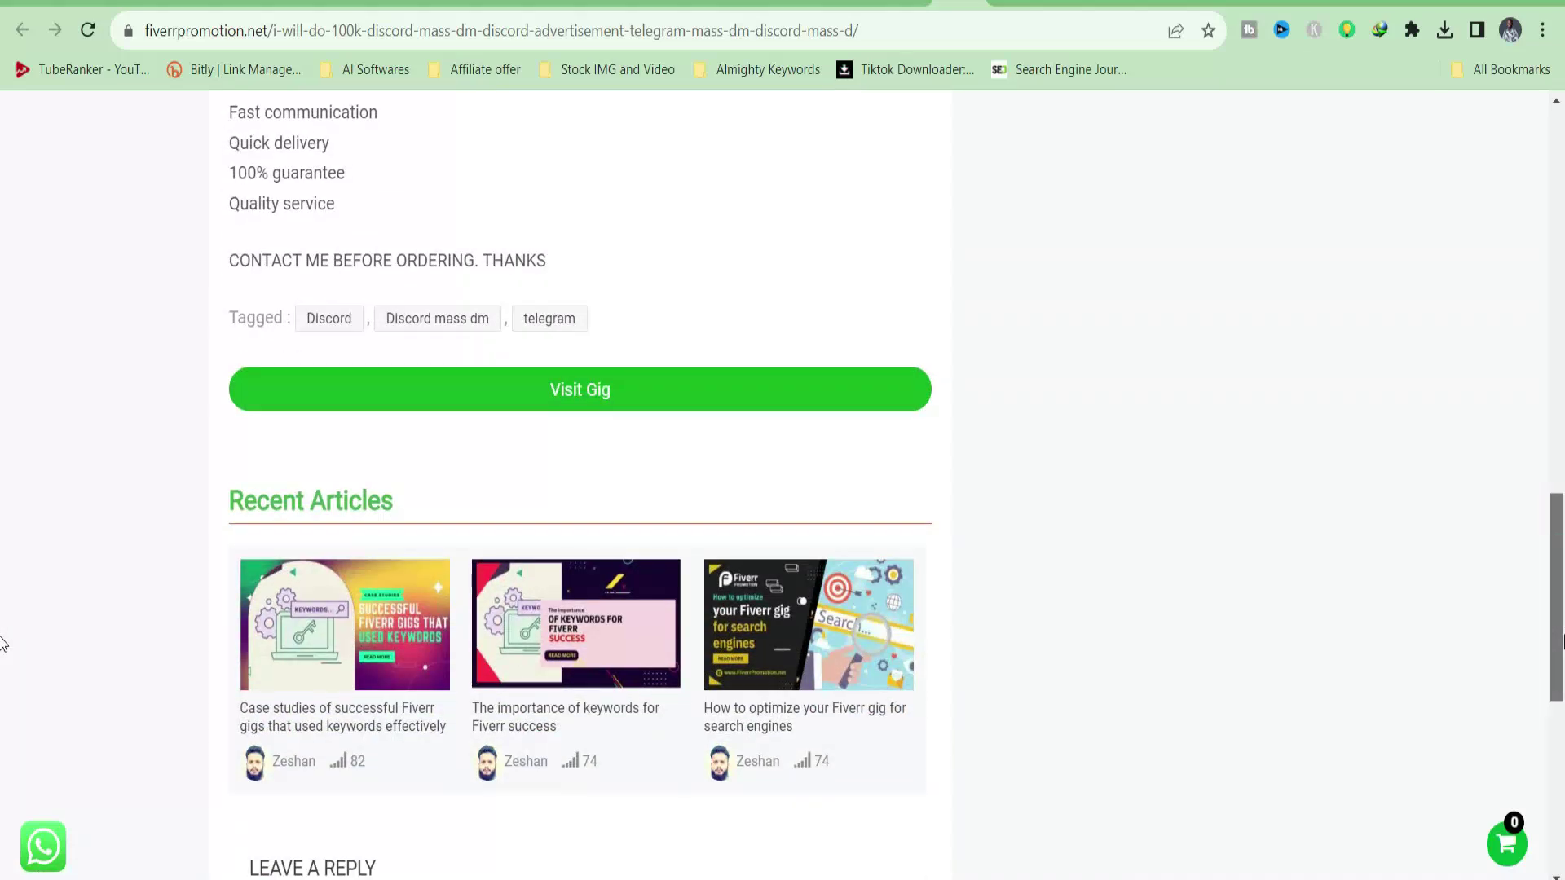
scroll(3, 644, down, 1)
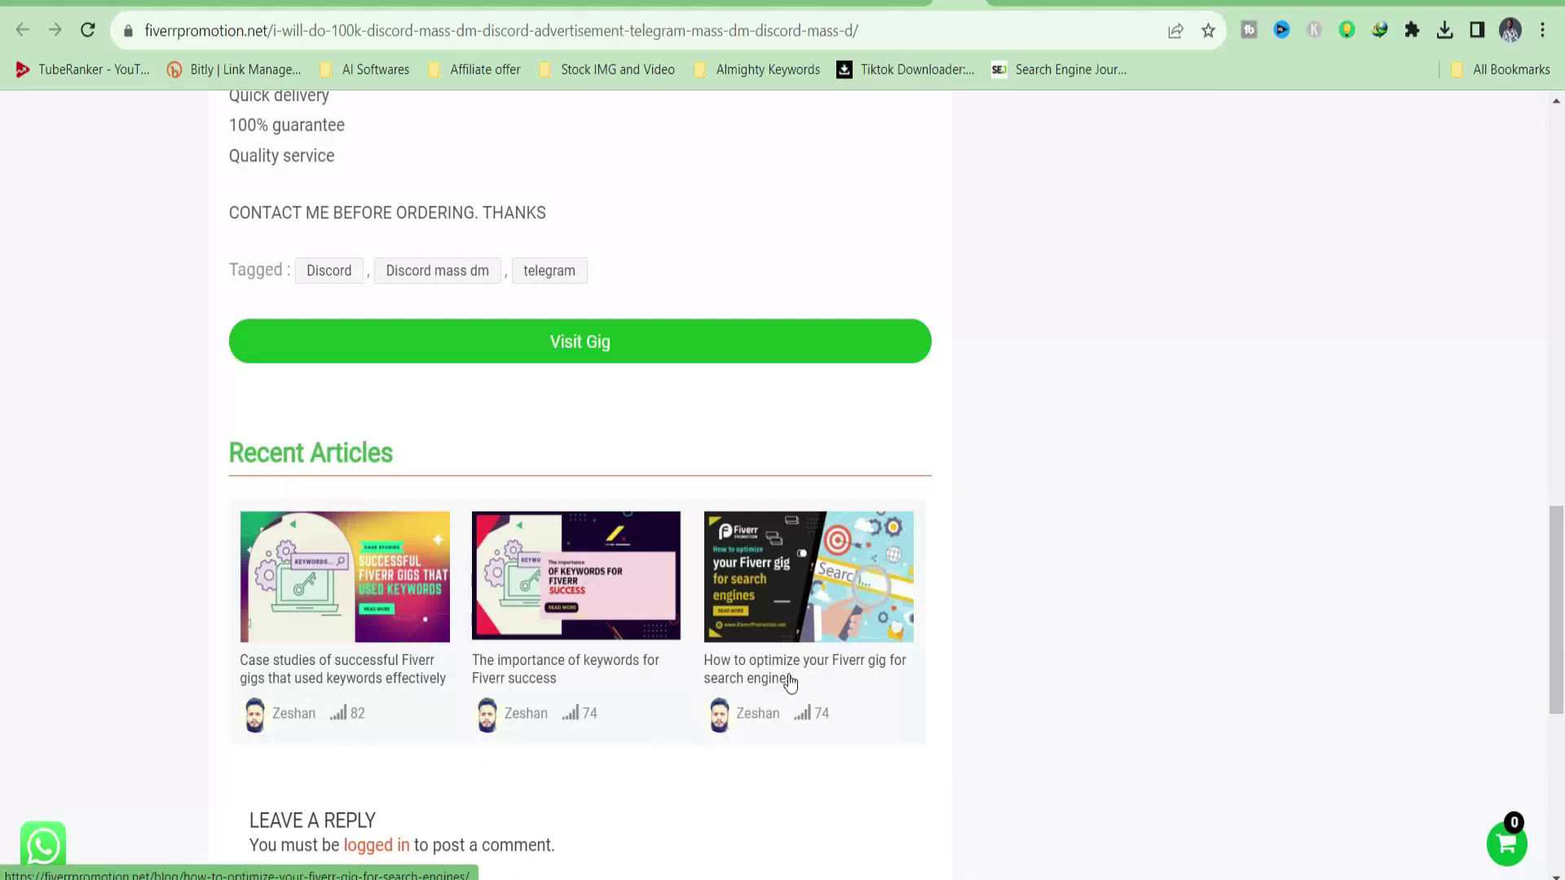
scroll(2, 628, down, 2)
scroll(2, 683, up, 1)
scroll(2, 652, up, 3)
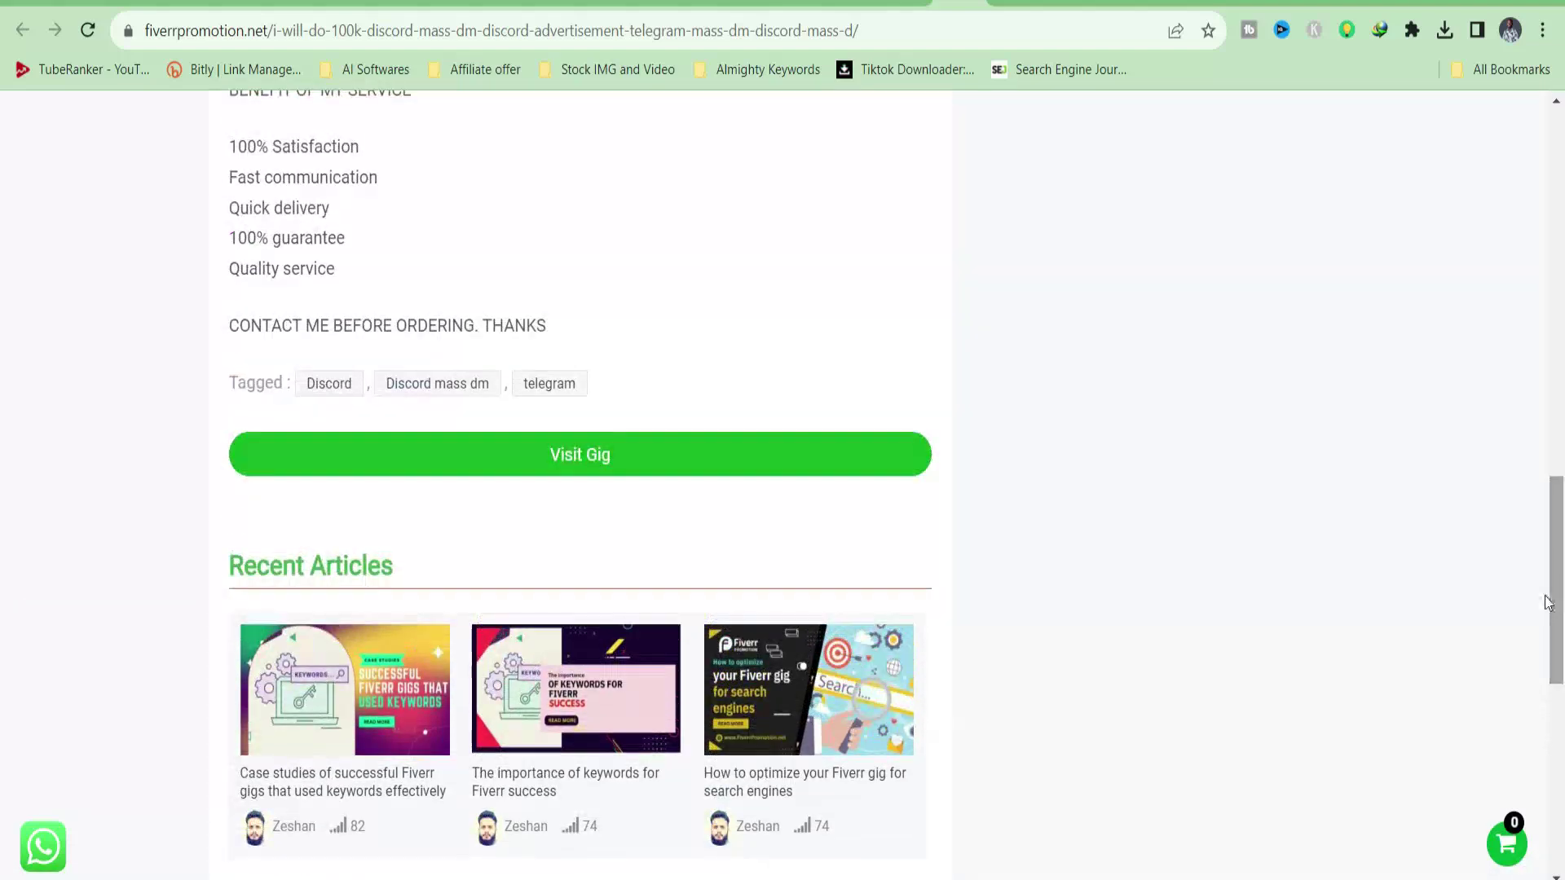
Step: Visit Kinglizpiz's gig on Fiverr and review its $10 package, description and Nigeria-based seller details
click(592, 456)
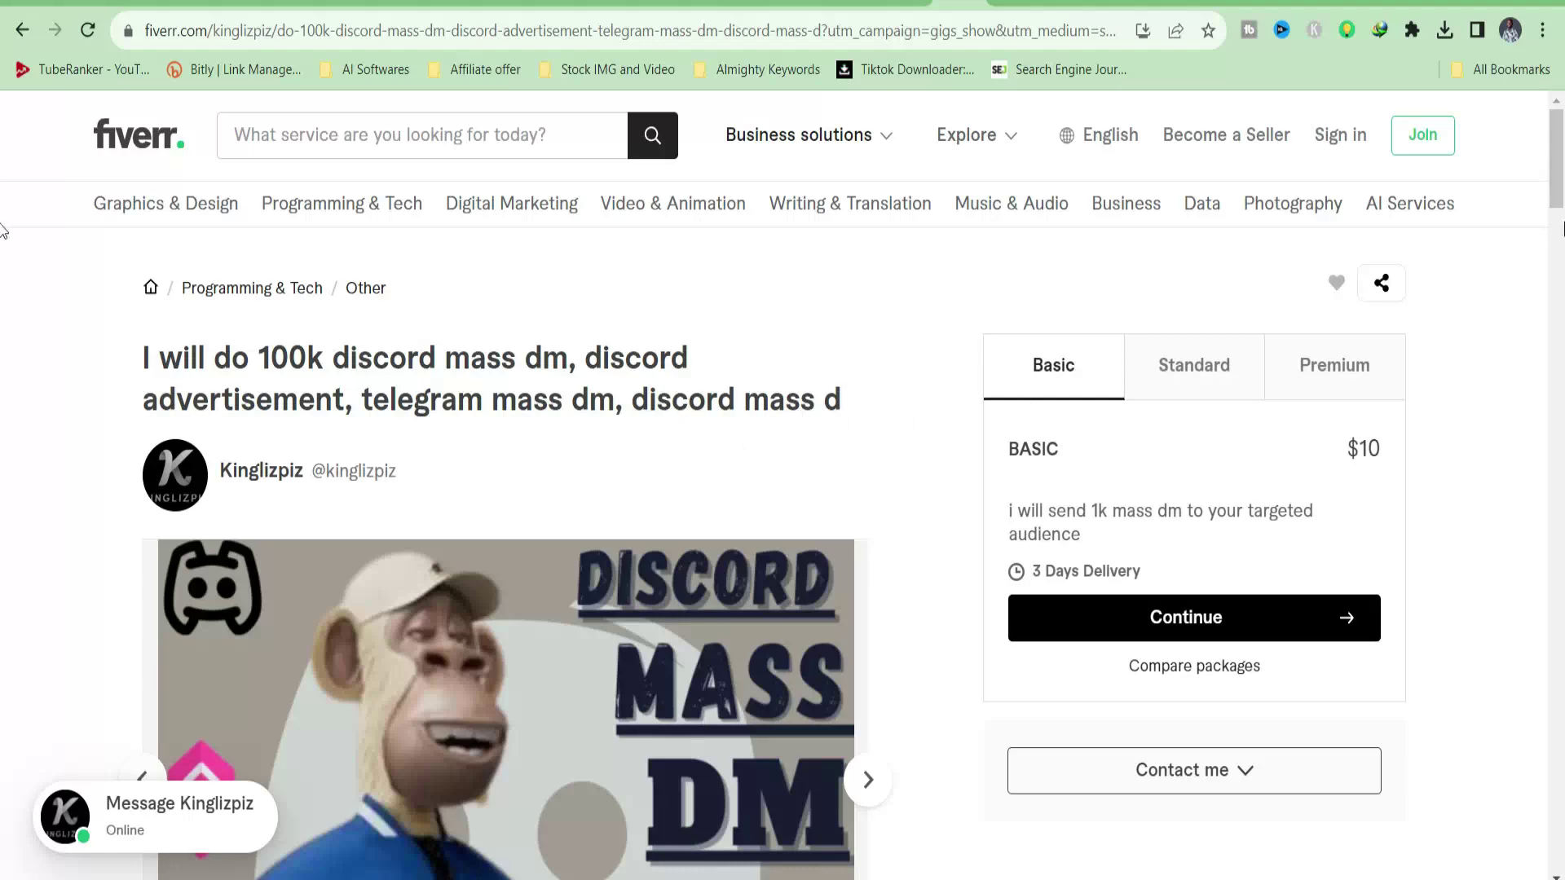
scroll(2, 204, down, 5)
scroll(2, 244, down, 5)
scroll(2, 293, down, 2)
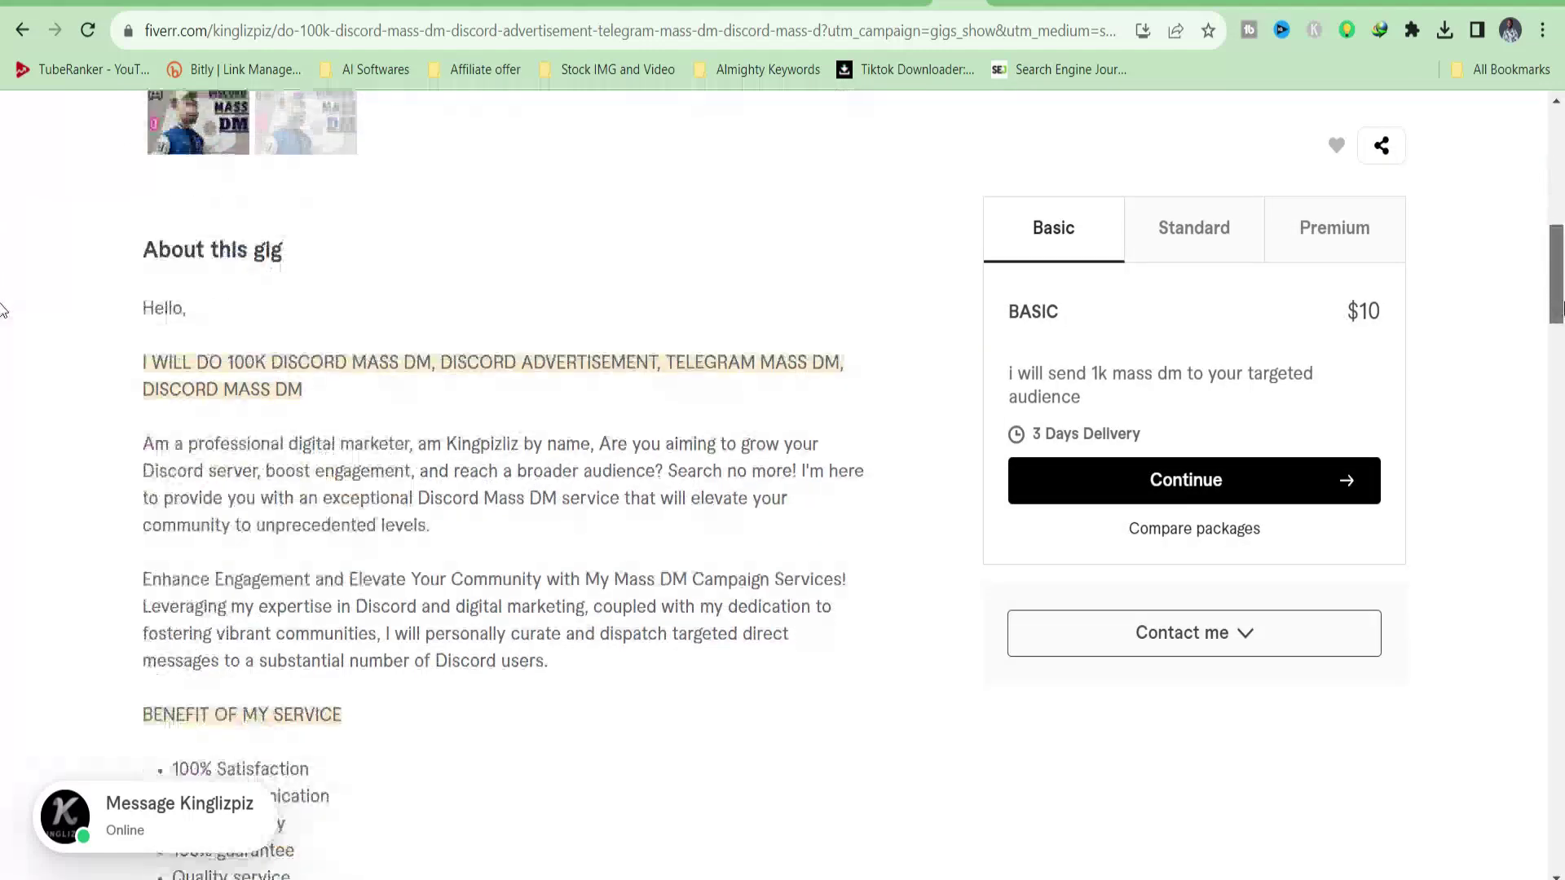
scroll(3, 318, down, 3)
scroll(3, 339, down, 1)
scroll(2, 355, down, 1)
scroll(3, 359, down, 1)
scroll(3, 375, down, 2)
scroll(2, 388, down, 1)
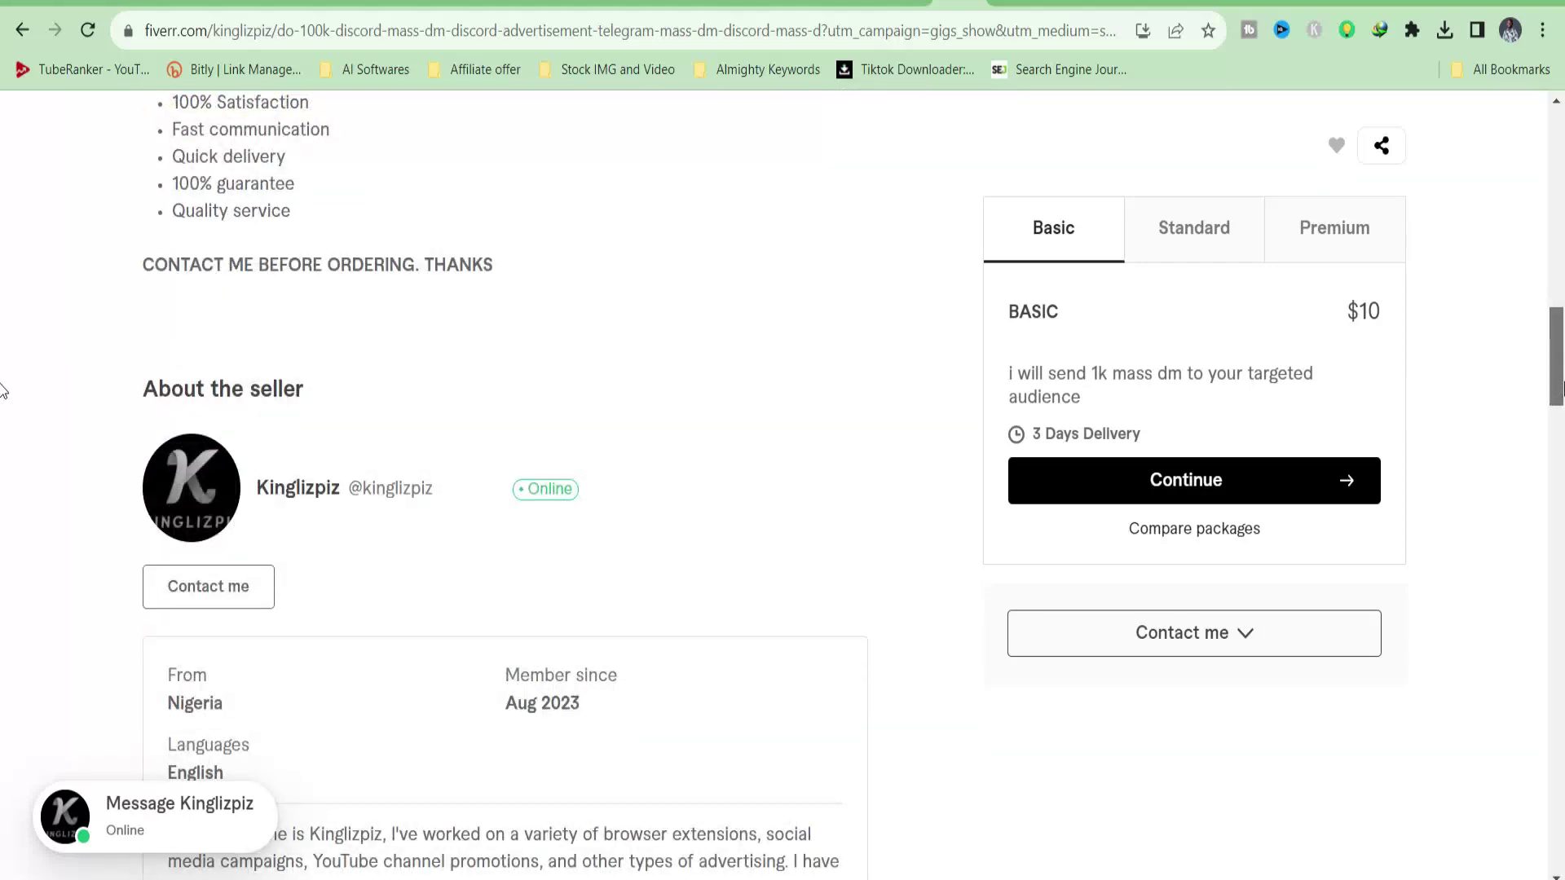
scroll(3, 395, down, 1)
scroll(2, 406, down, 1)
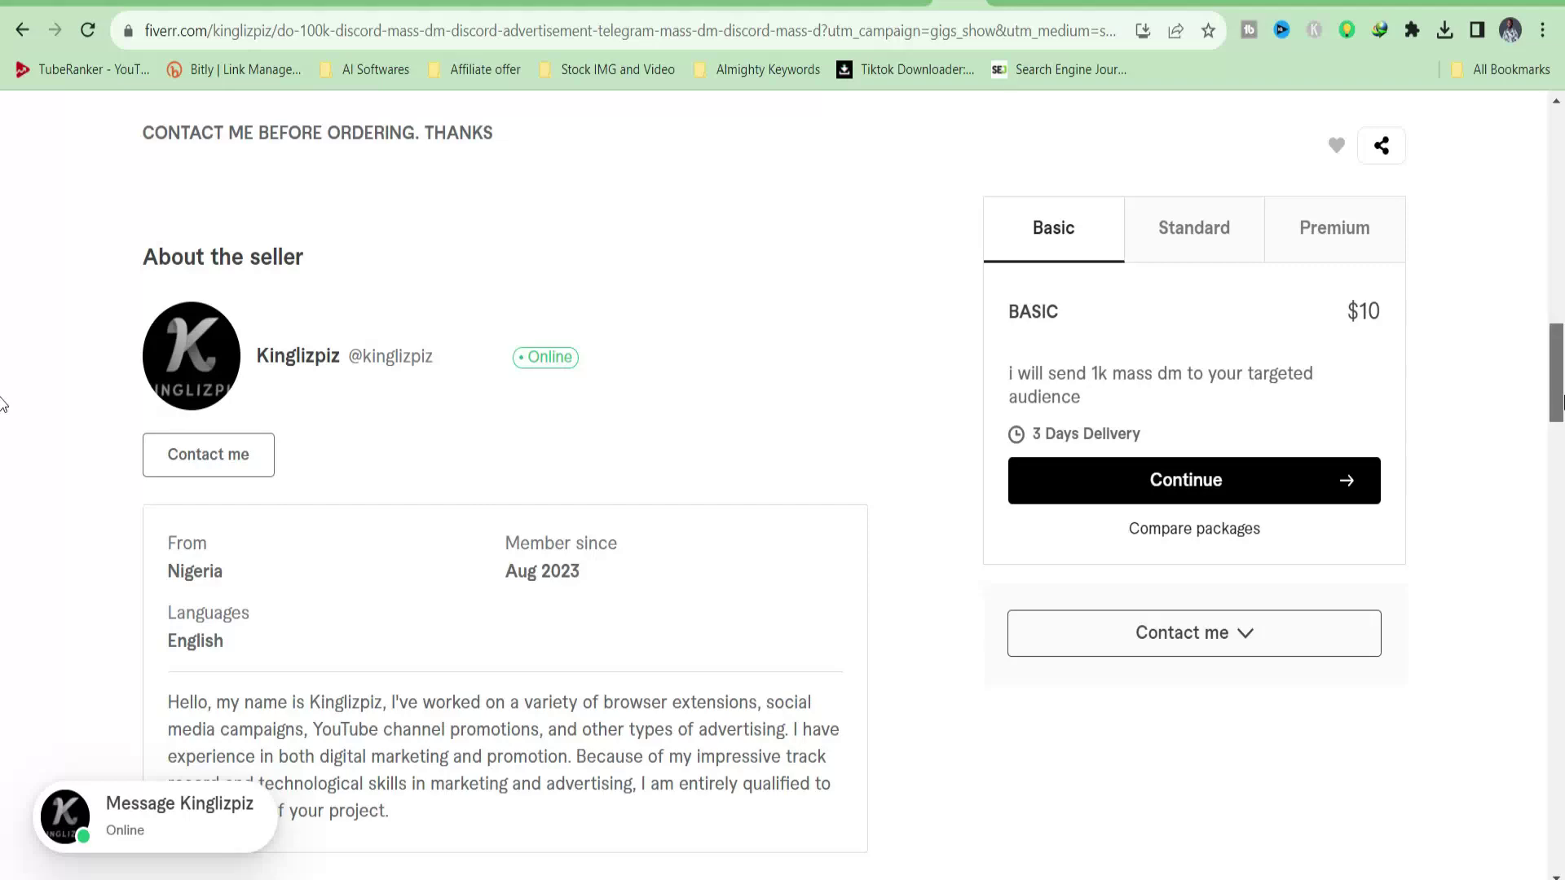
scroll(2, 400, up, 1)
scroll(2, 383, up, 3)
scroll(1557, 295, up, 6)
drag(1557, 295, 1559, 189)
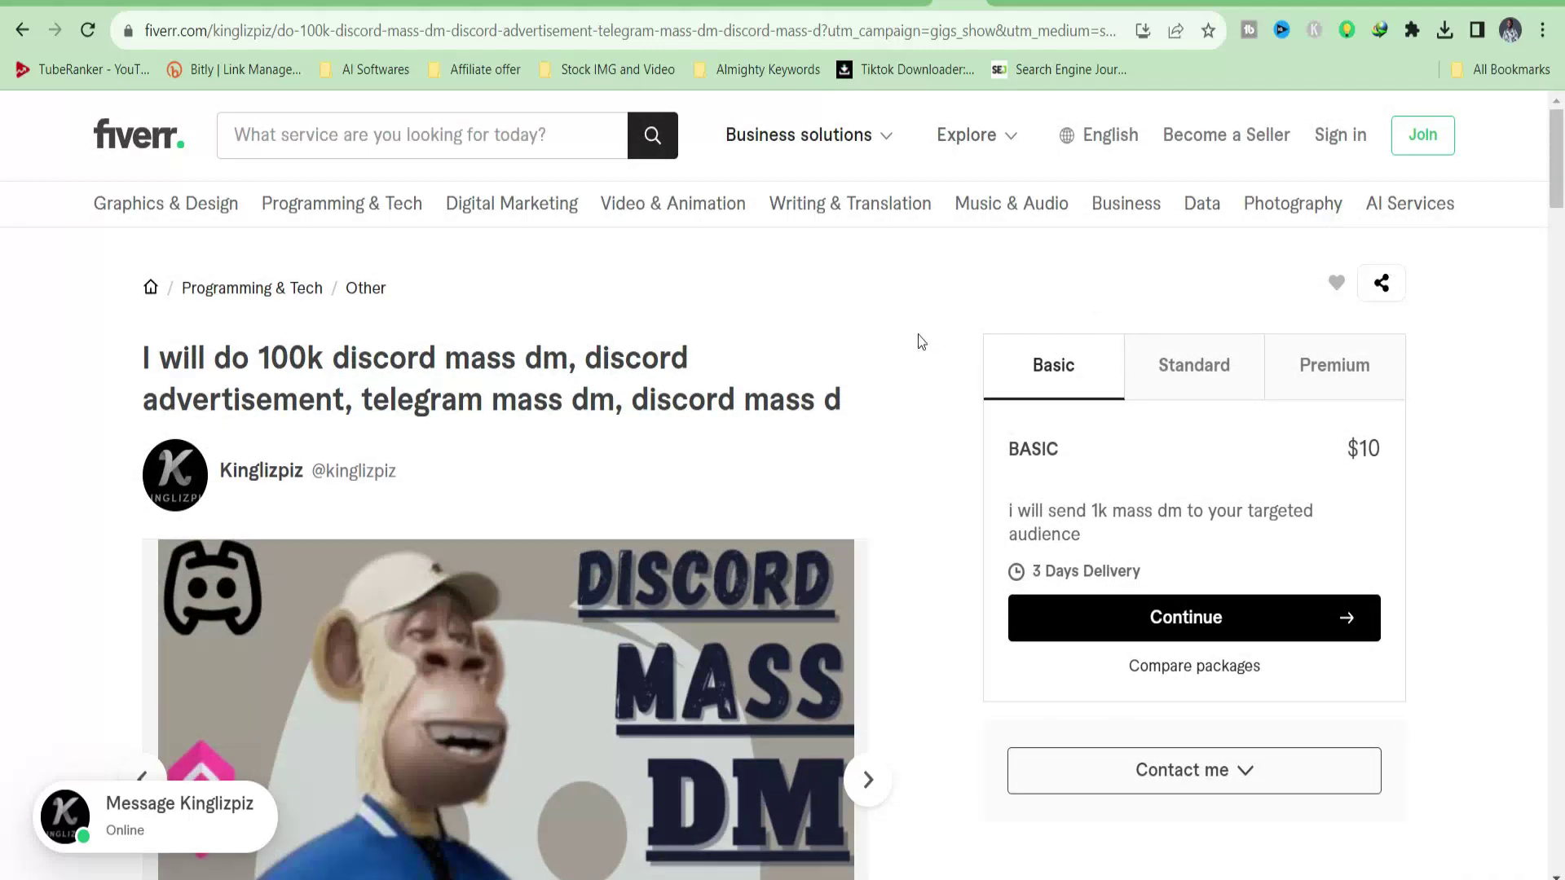
Step: Switch back to the Submit Your Gig tab and recheck the image-width error above the blank form
click(910, 3)
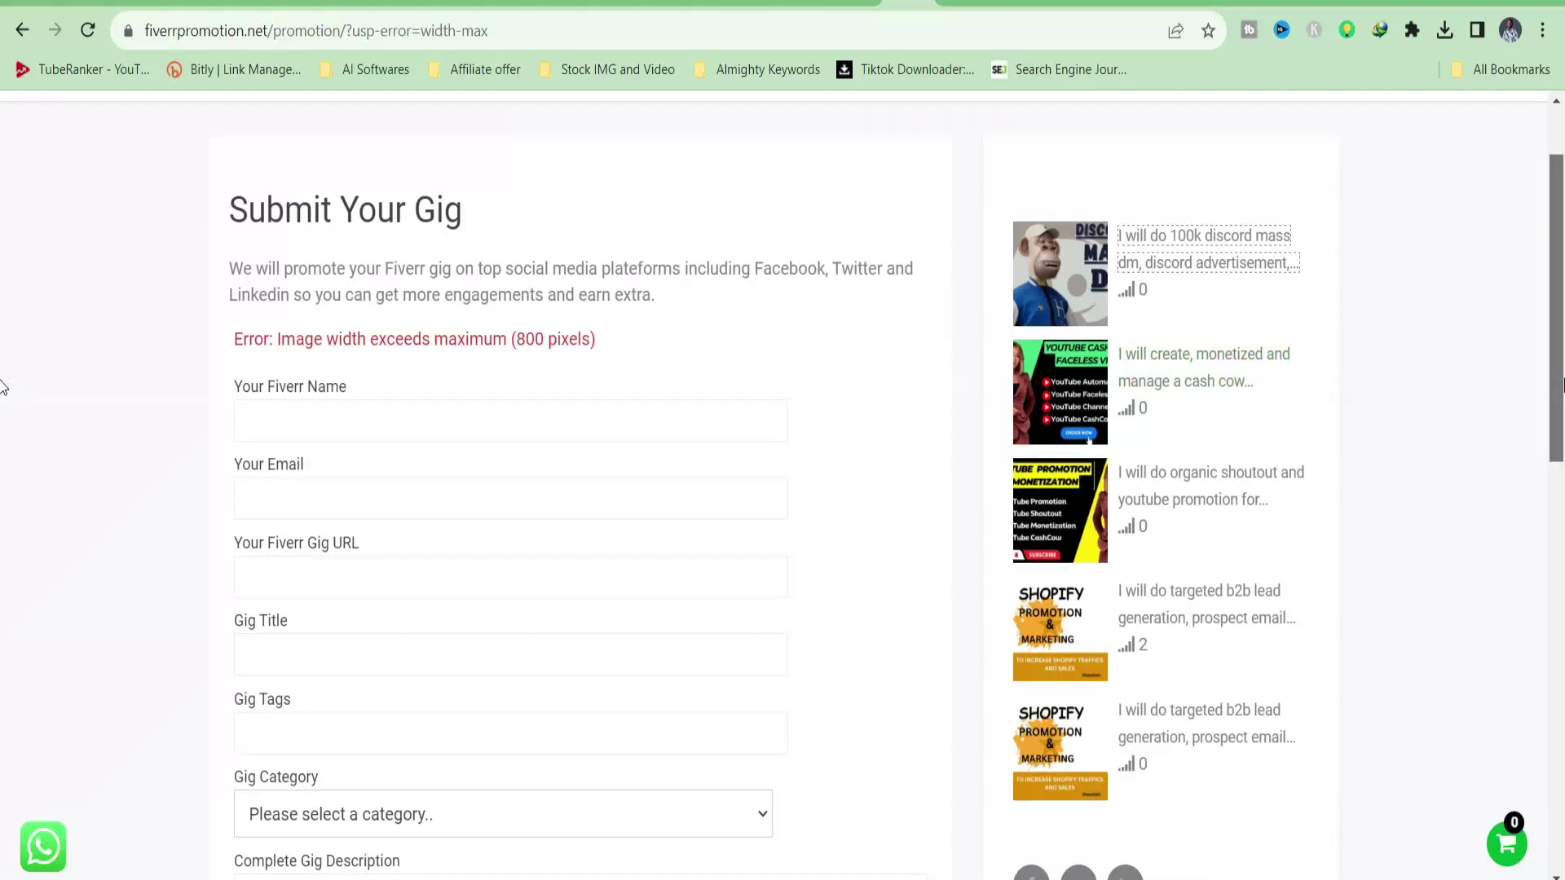
scroll(3, 369, up, 1)
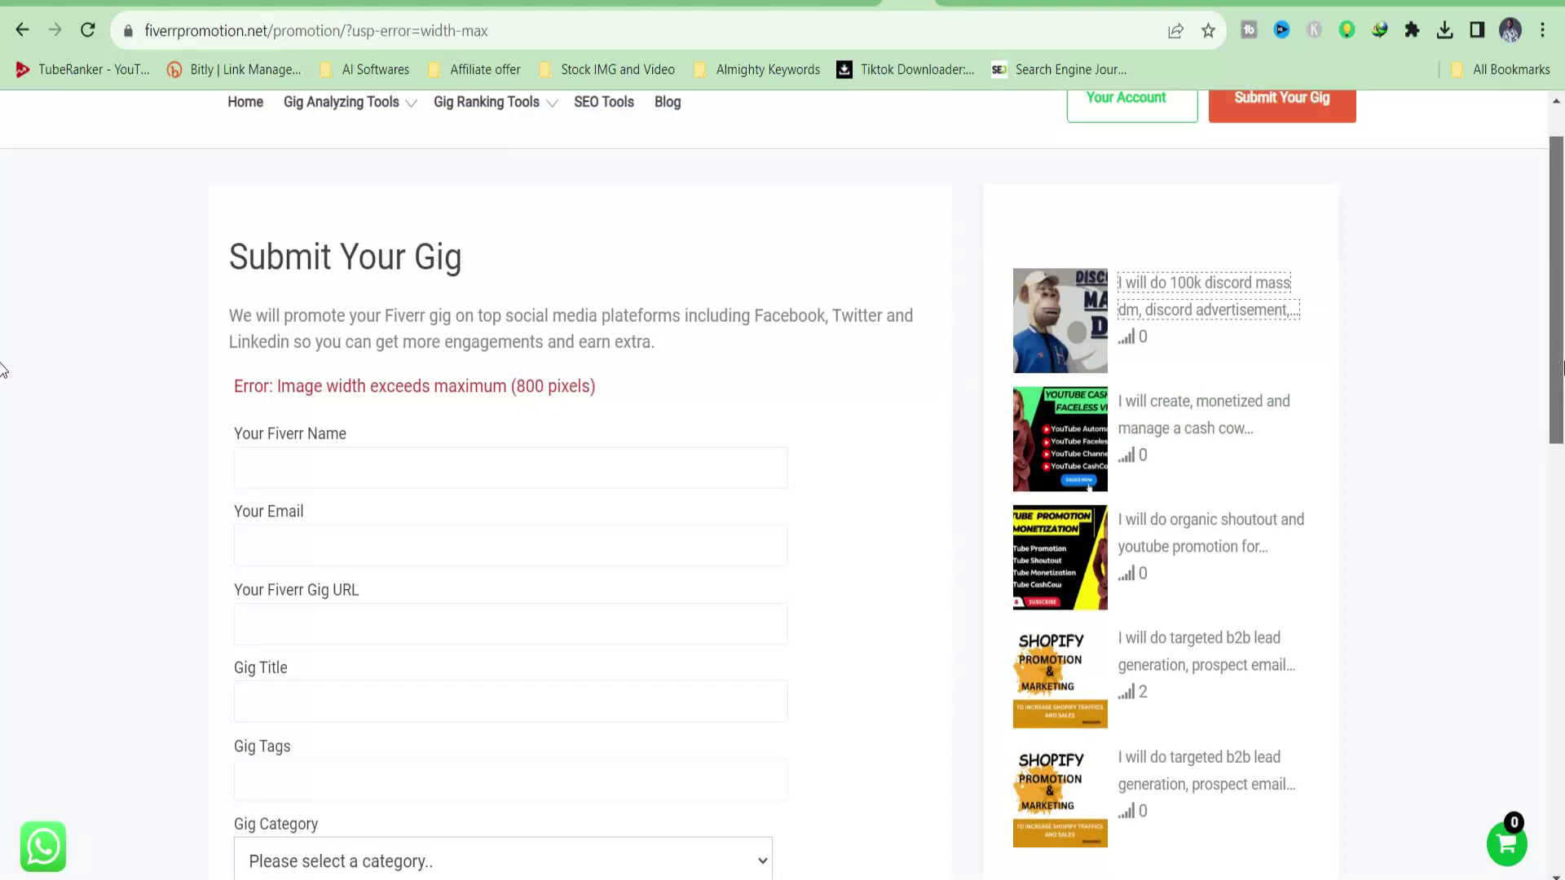
scroll(3, 368, up, 1)
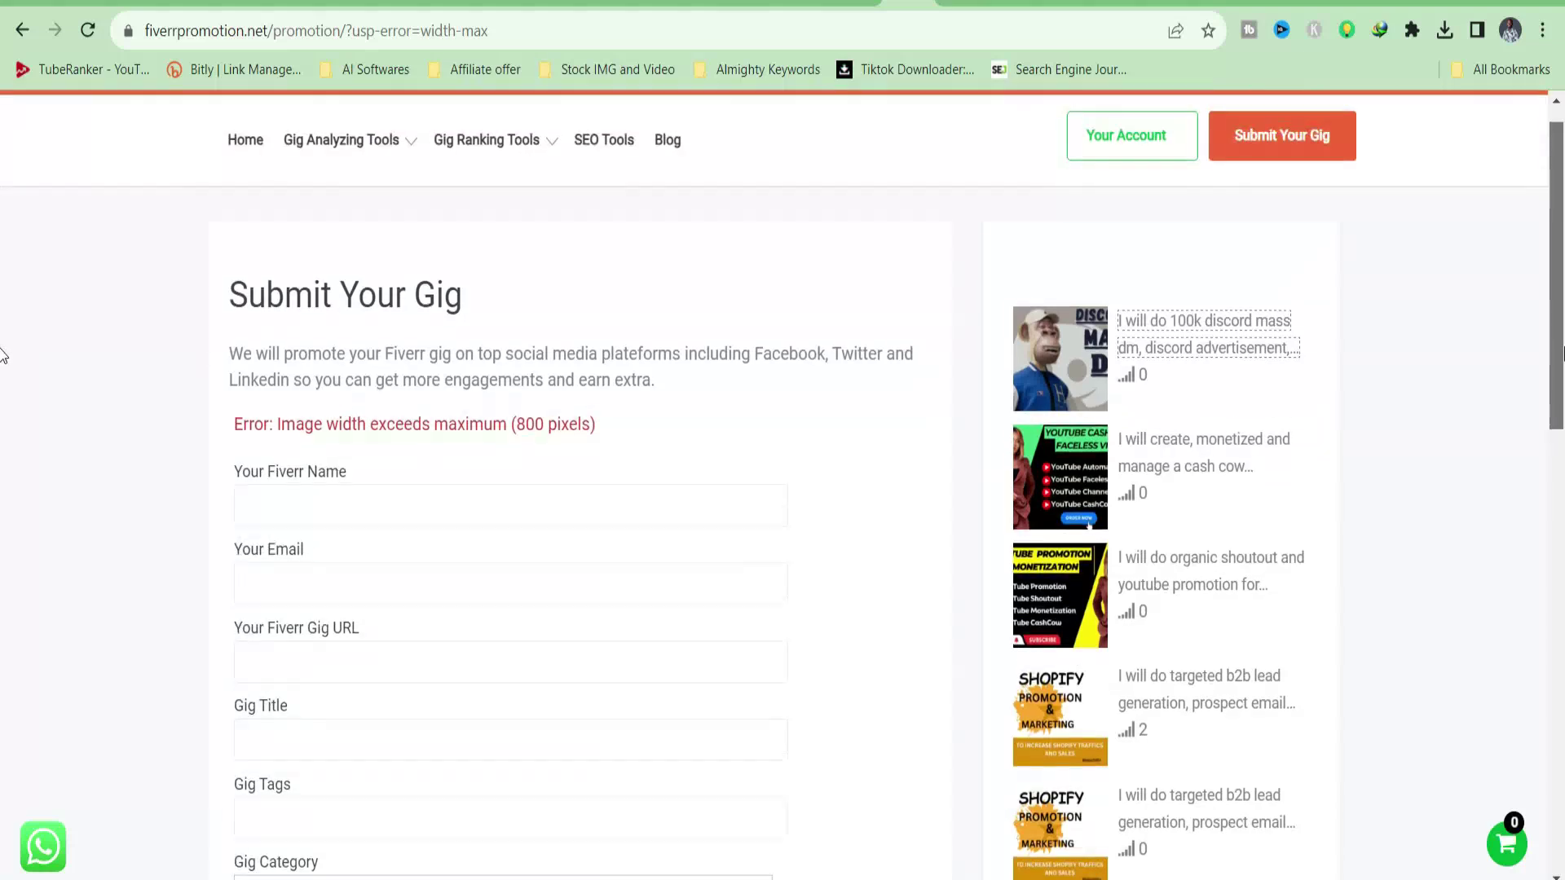
scroll(3, 359, up, 1)
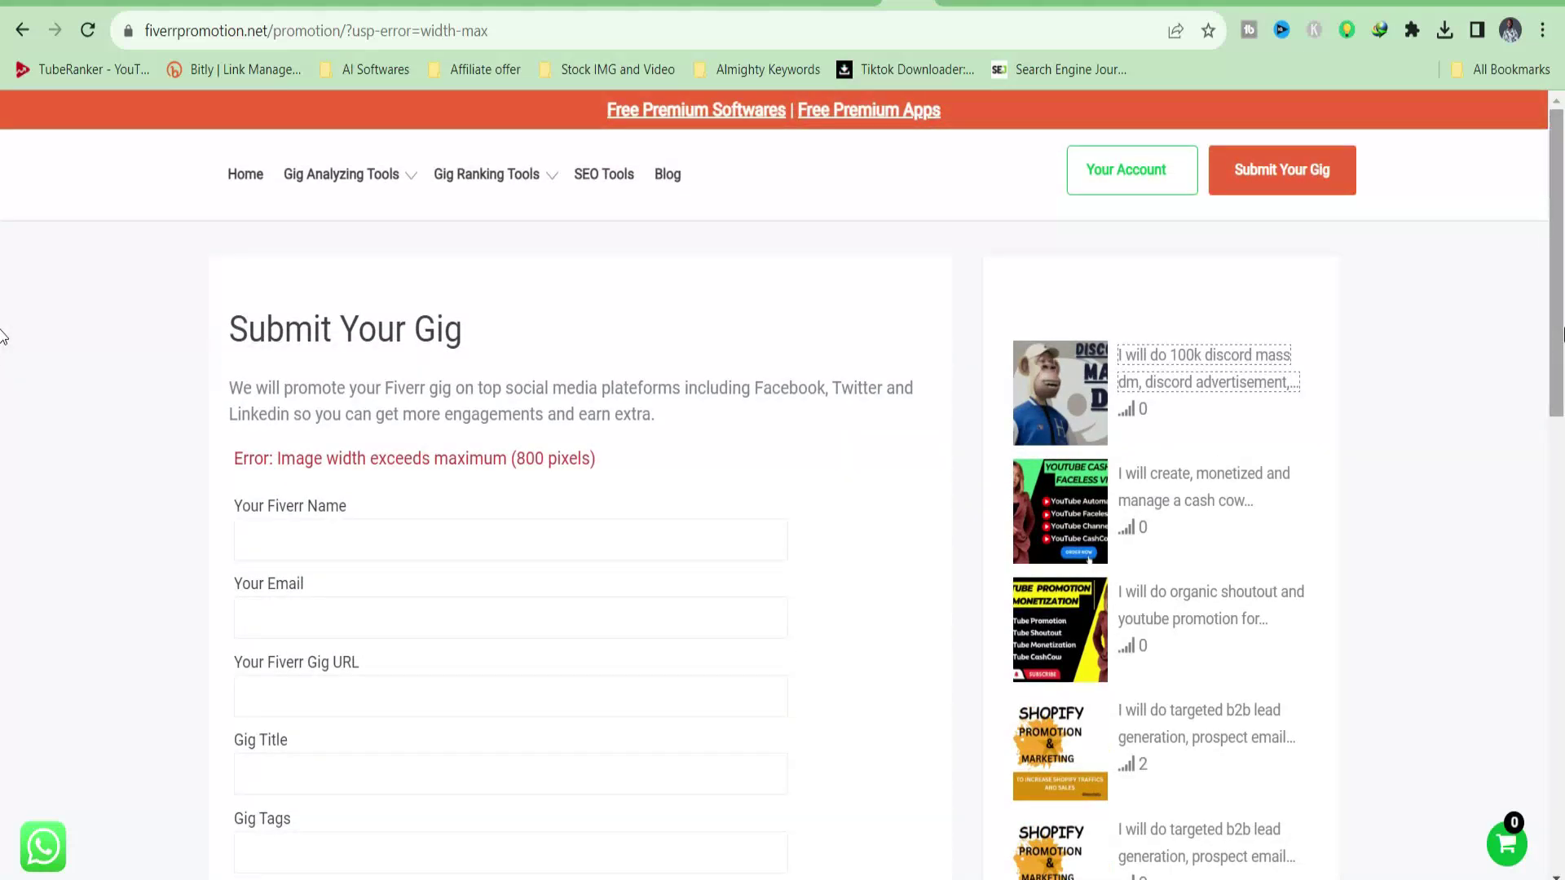
scroll(2, 334, down, 1)
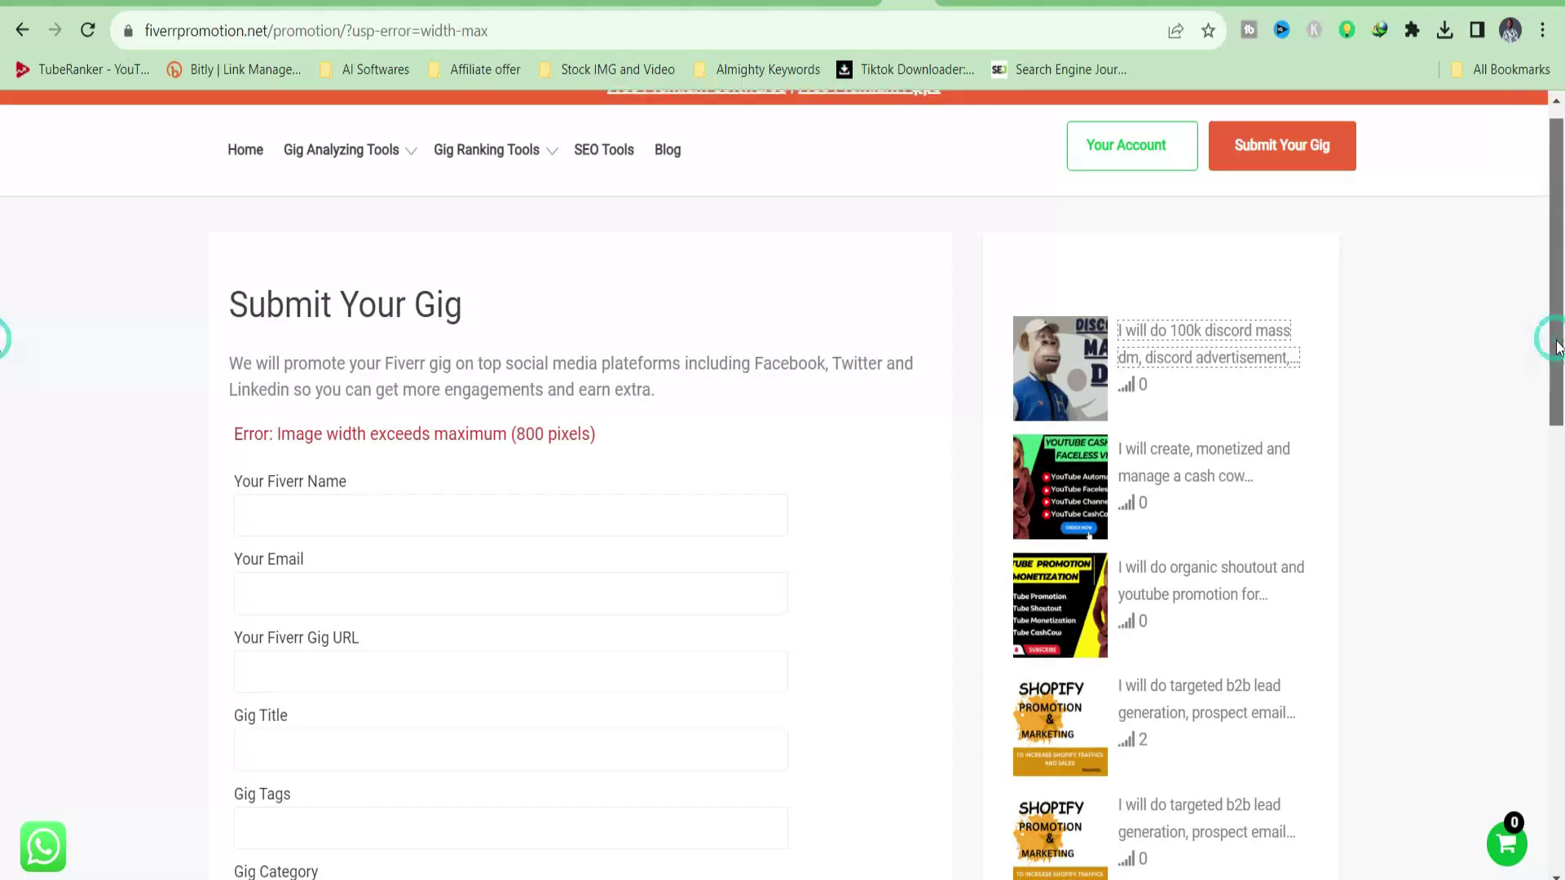
scroll(3, 368, down, 1)
scroll(3, 368, down, 1)
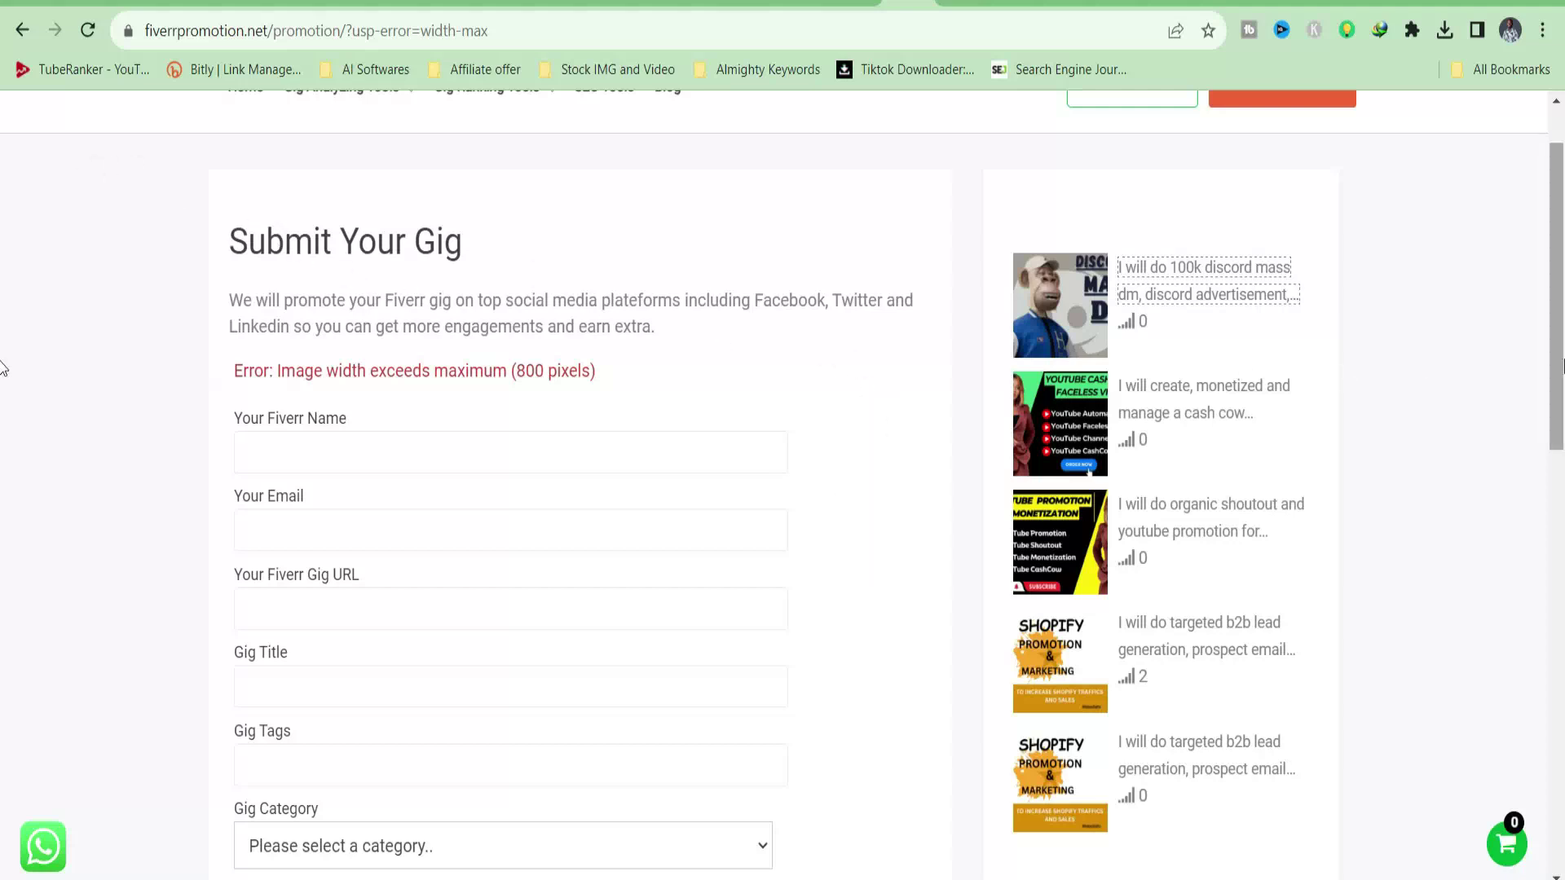
scroll(534, 272, up, 1)
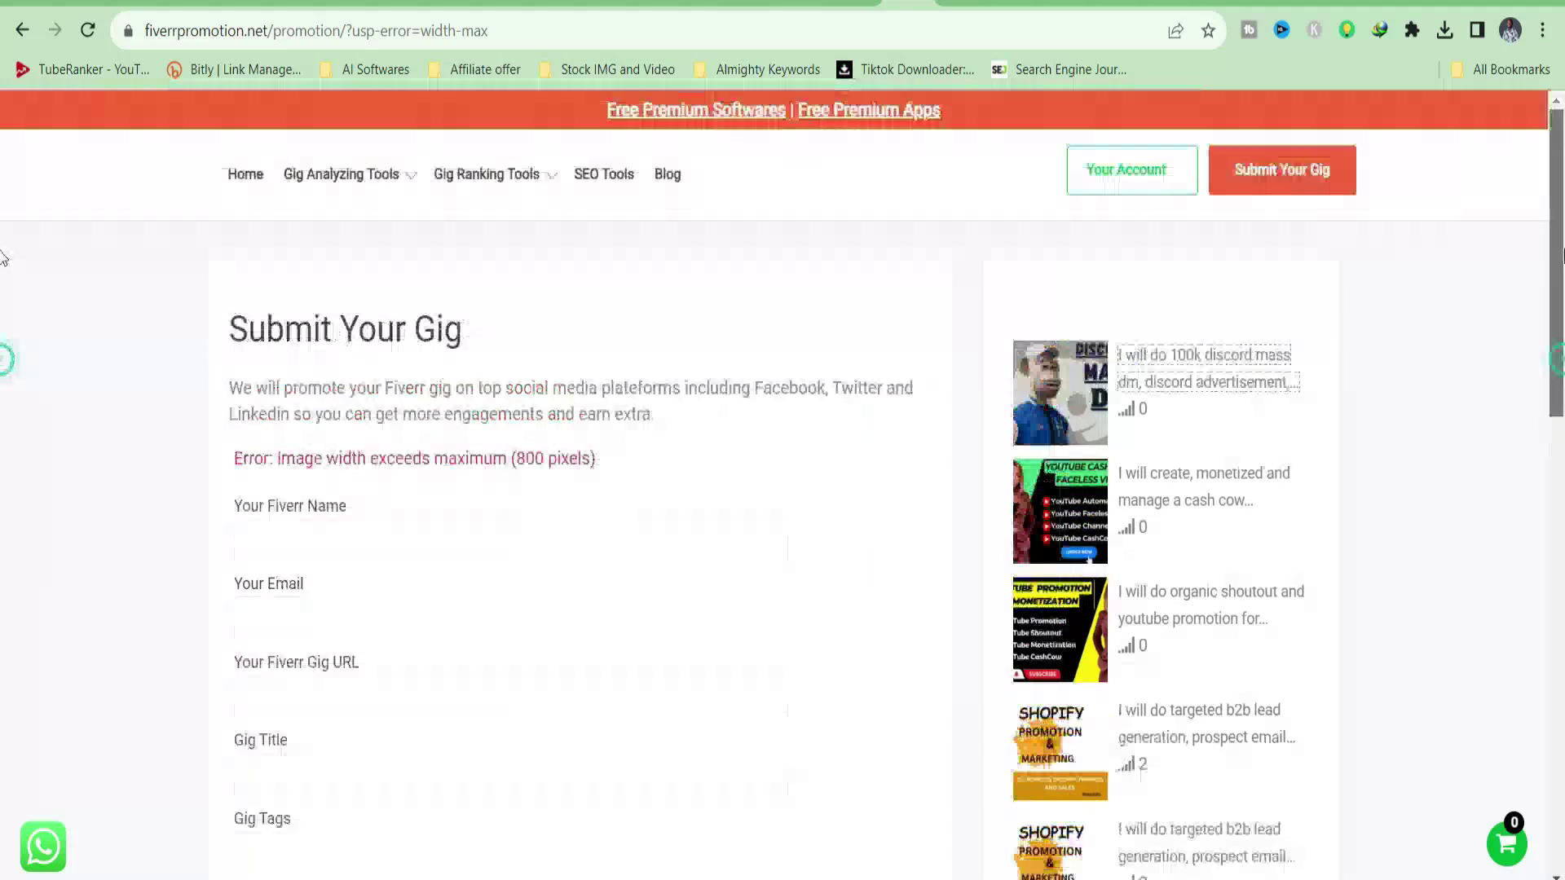
Step: Go to the FiverrPromotion.net home page and scroll to its Lucky Winners section
click(249, 184)
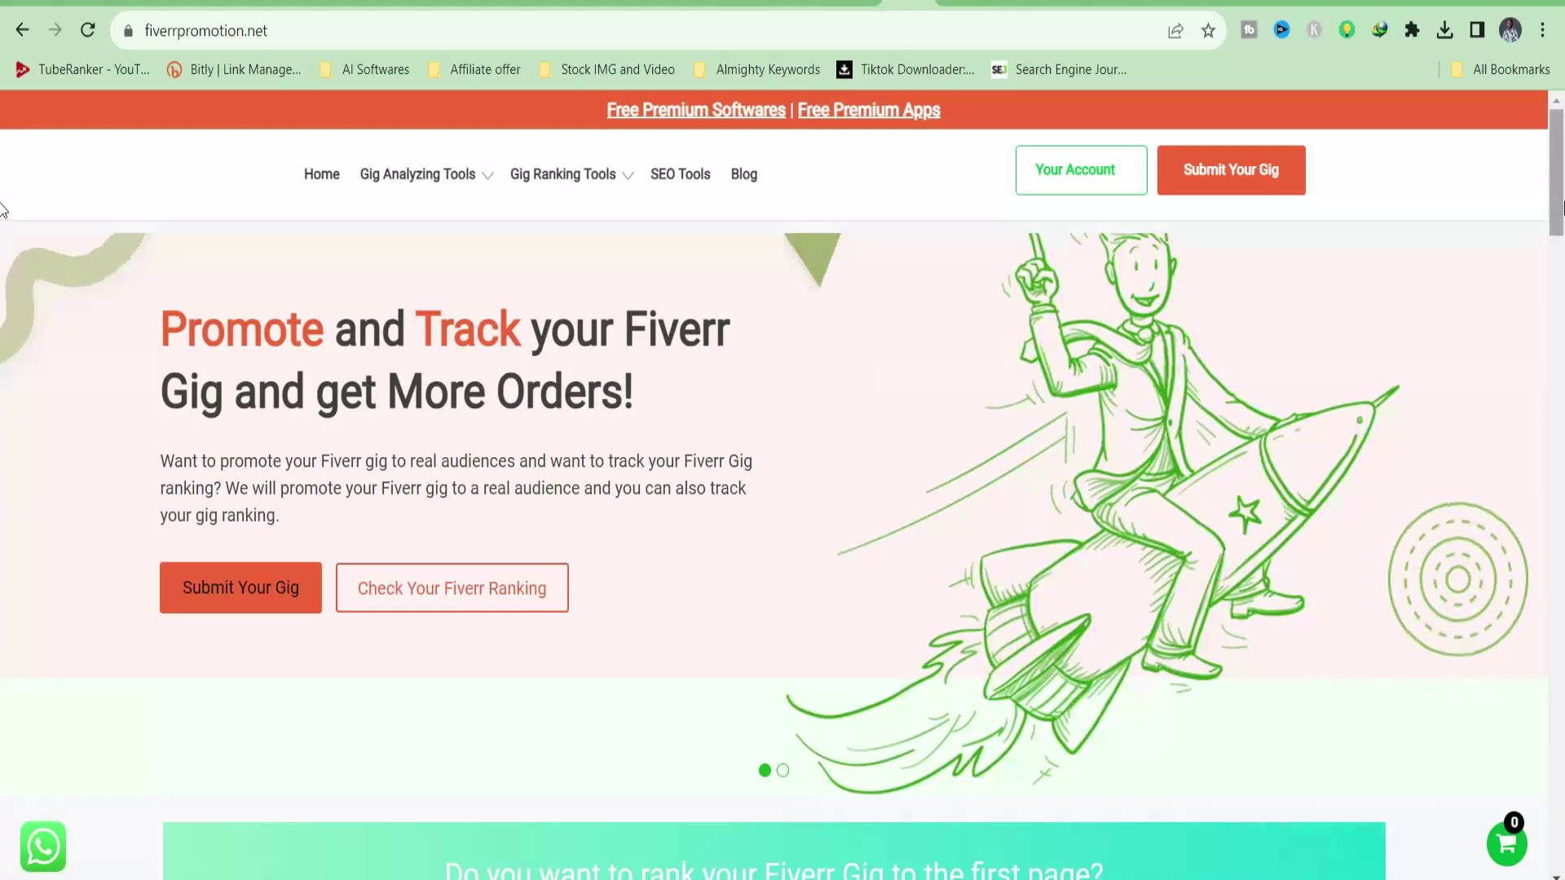
scroll(1560, 251, down, 3)
mouse_move(1559, 252)
mouse_down()
mouse_move(1562, 316)
mouse_move(1563, 200)
mouse_up()
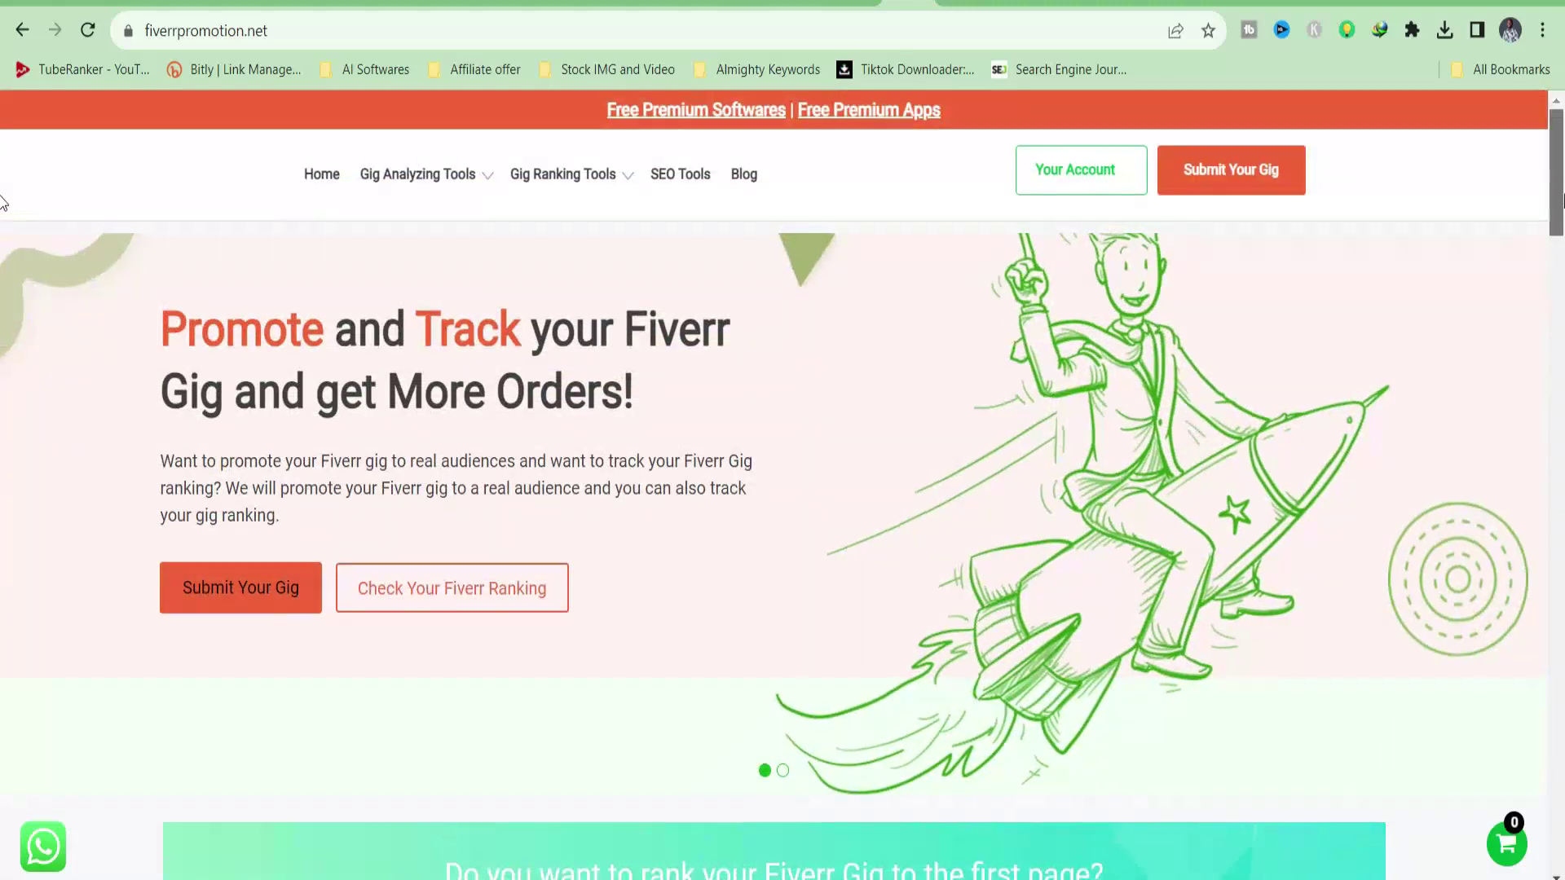